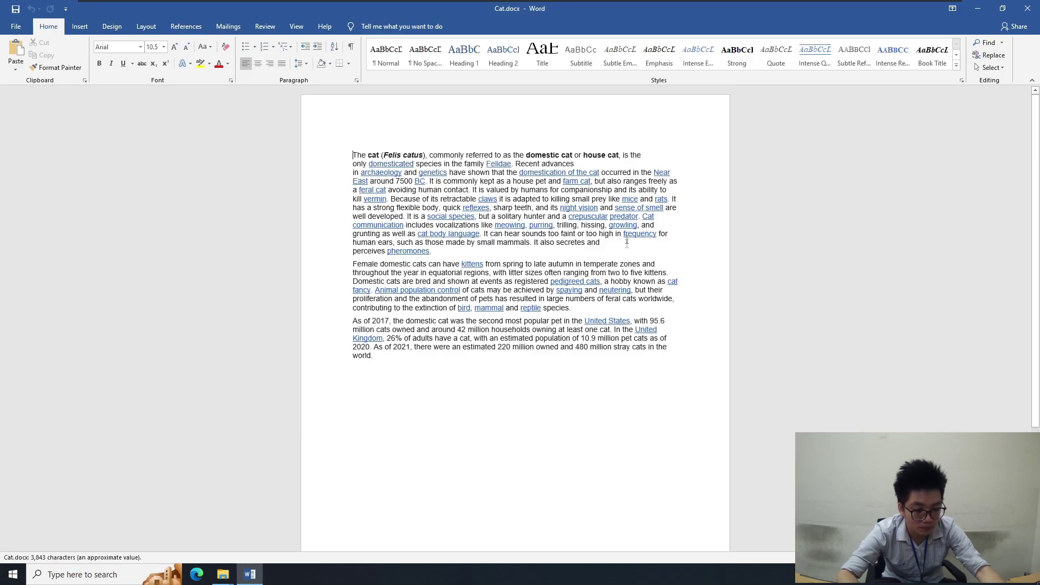
Dismiss Word's product key prompt so Cat.docx is out of the way
{"action": "left_click", "coordinate": [778, 127]}
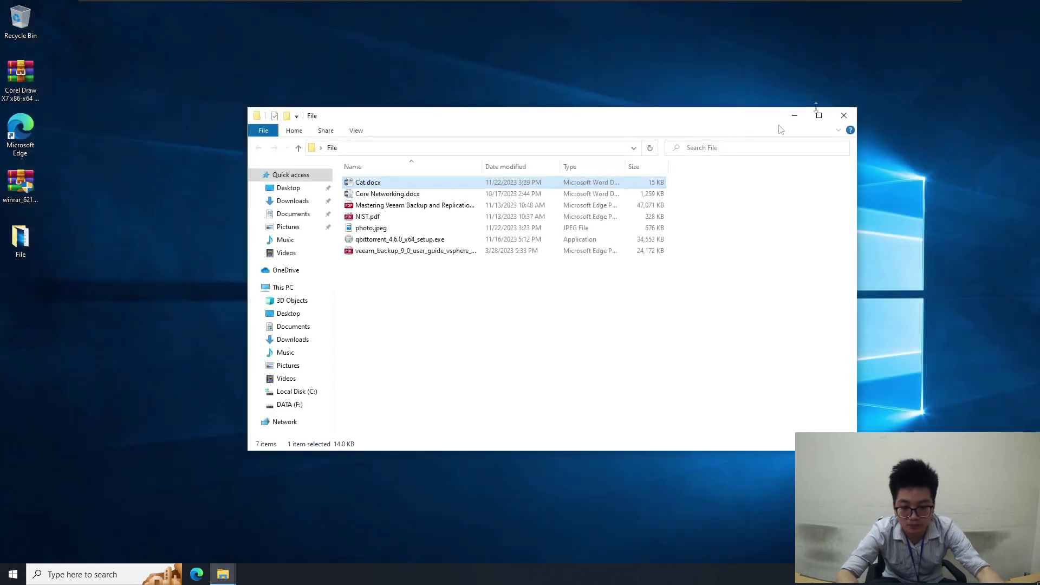
Confirm Cat.docx has no previous versions, then close the File folder window
{"action": "right_click", "coordinate": [363, 186]}
{"action": "left_click", "coordinate": [389, 439]}
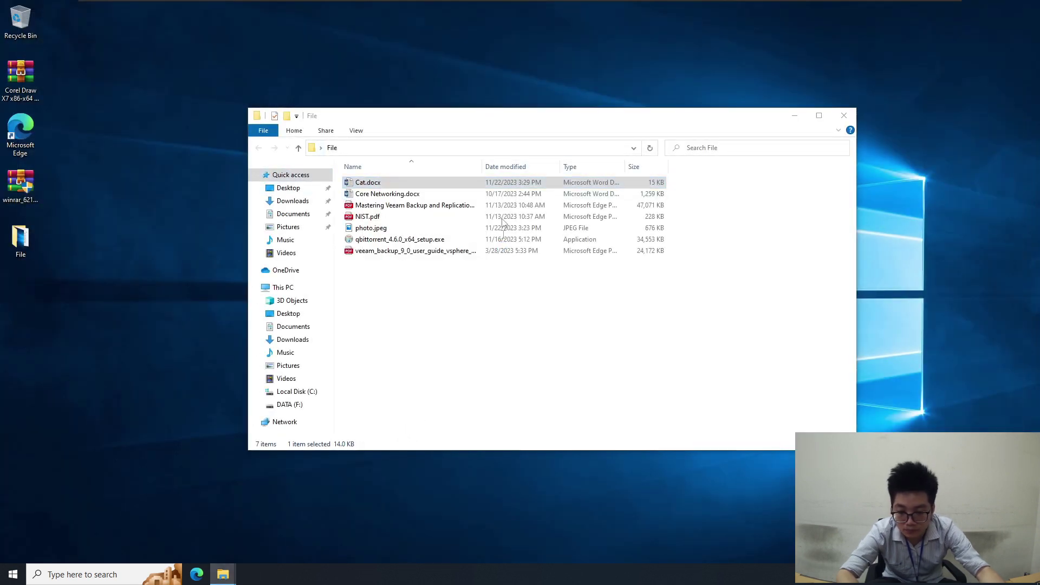
{"action": "left_click", "coordinate": [465, 211]}
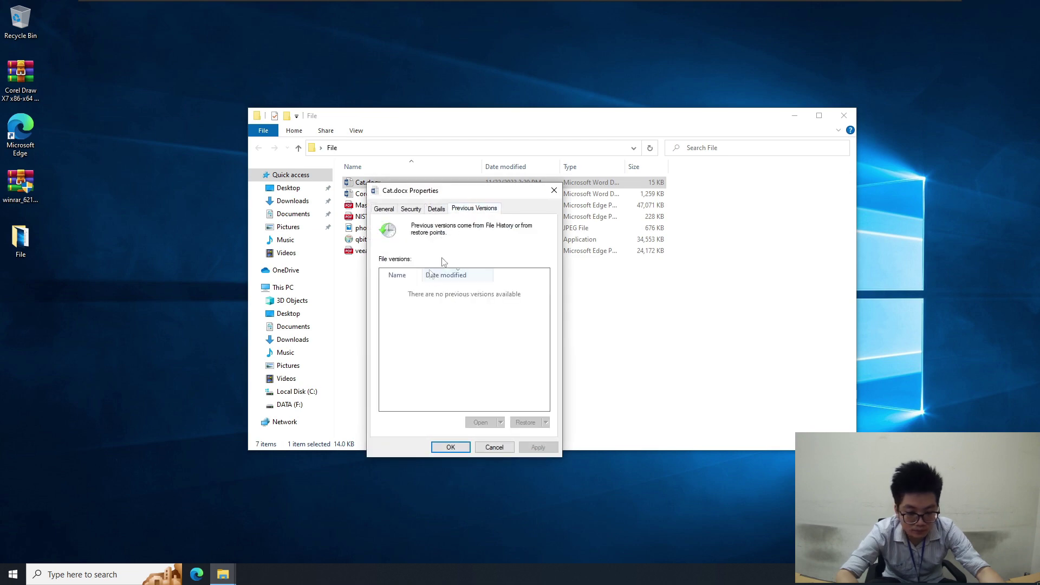
{"action": "left_click", "coordinate": [554, 191]}
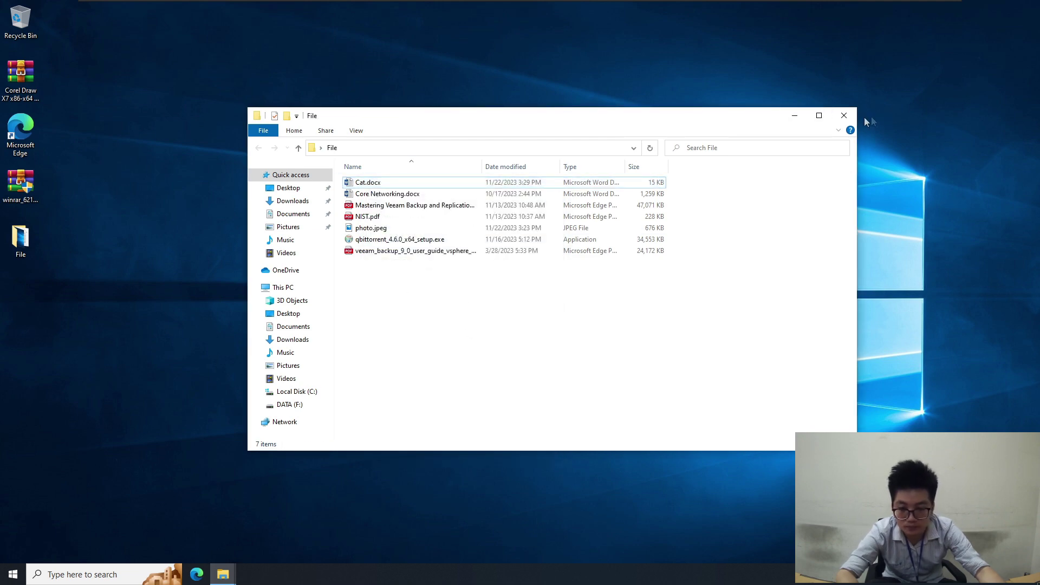
{"action": "left_click", "coordinate": [843, 116]}
Check the desktop File folder's Previous Versions tab and close its properties
{"action": "right_click", "coordinate": [28, 242]}
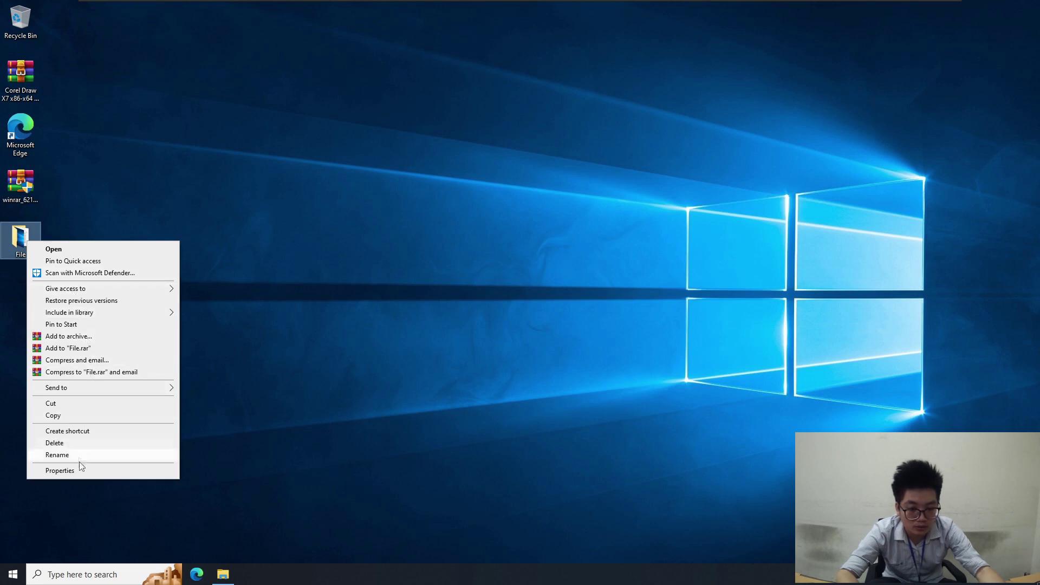
{"action": "left_click", "coordinate": [119, 470]}
{"action": "left_click", "coordinate": [136, 268]}
{"action": "left_click", "coordinate": [174, 270]}
{"action": "left_click", "coordinate": [143, 268]}
{"action": "left_click", "coordinate": [218, 248]}
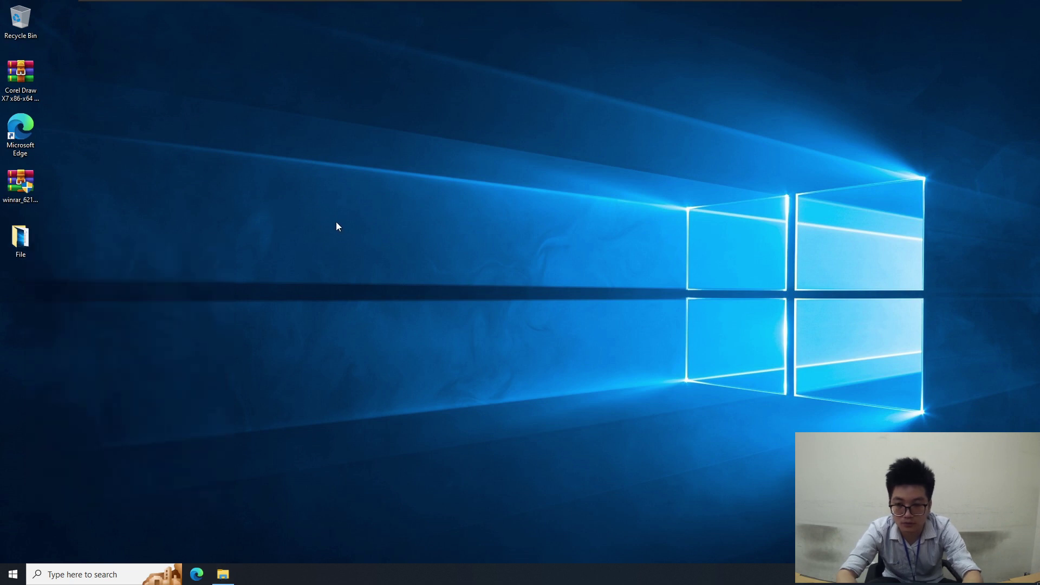
Search Start for 'tas' and launch Task Scheduler
{"action": "left_click", "coordinate": [13, 574]}
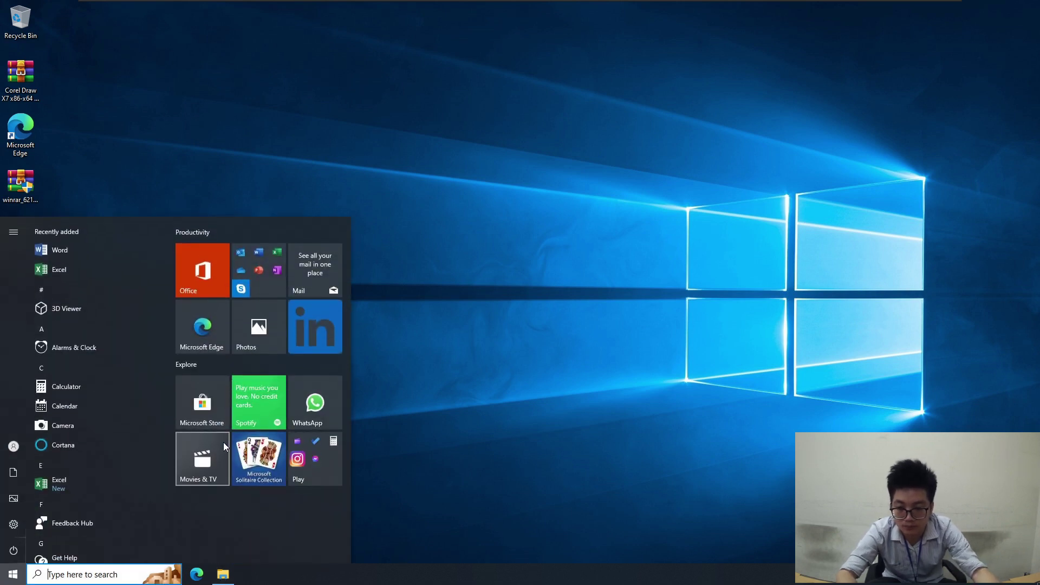
{"action": "type", "text": "tas"}
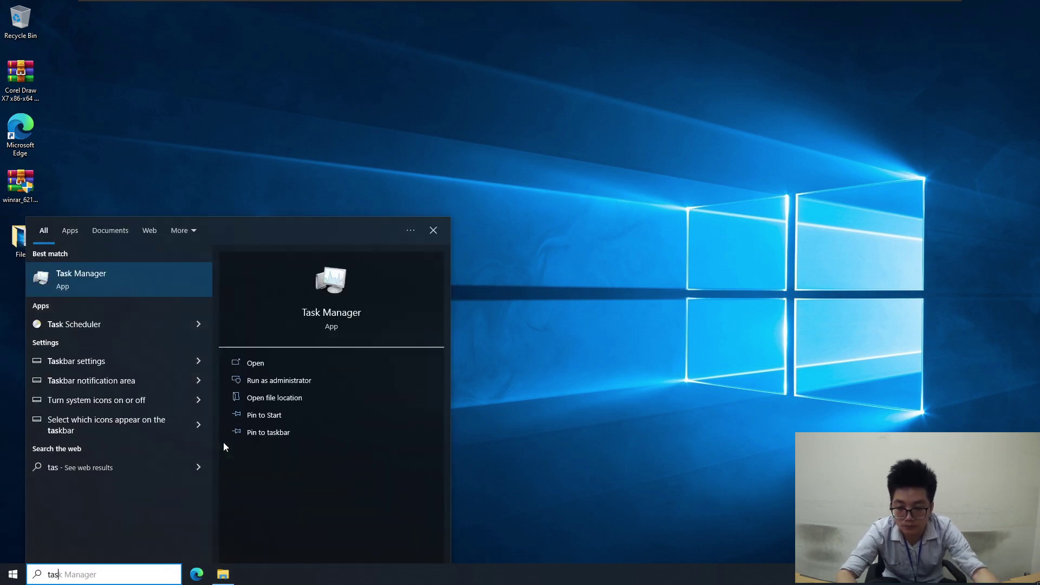
{"action": "left_click", "coordinate": [96, 331]}
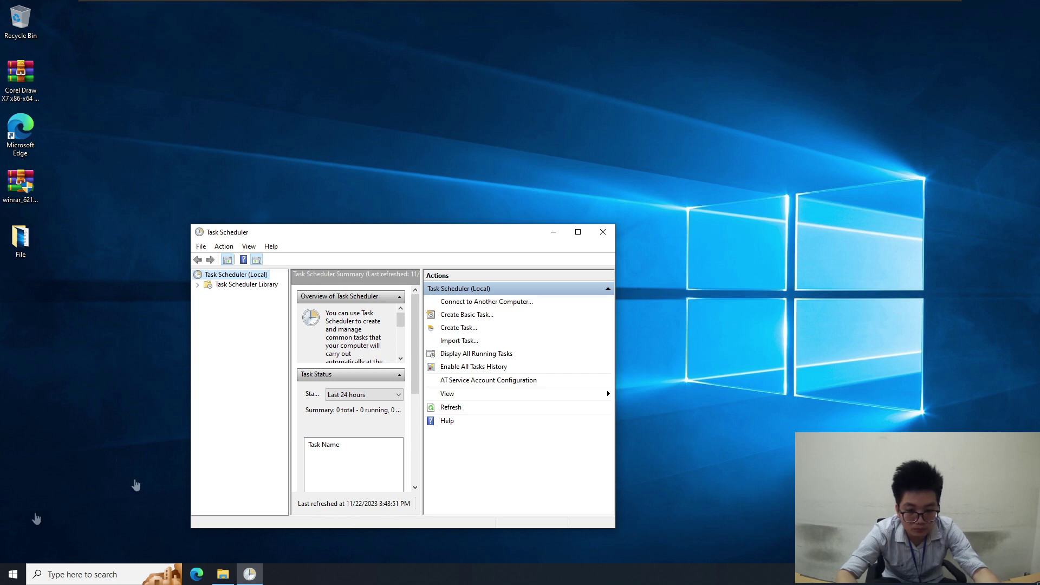
Expand the Task Scheduler Library and begin a New Folder inside it
{"action": "left_click_drag", "start_coordinate": [447, 236], "coordinate": [543, 180]}
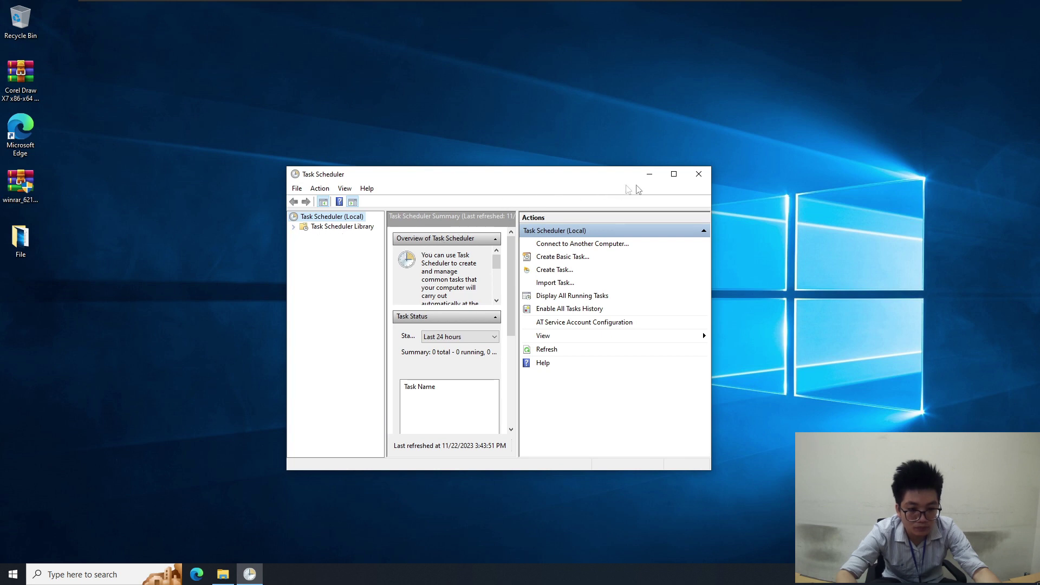
{"action": "left_click", "coordinate": [294, 228]}
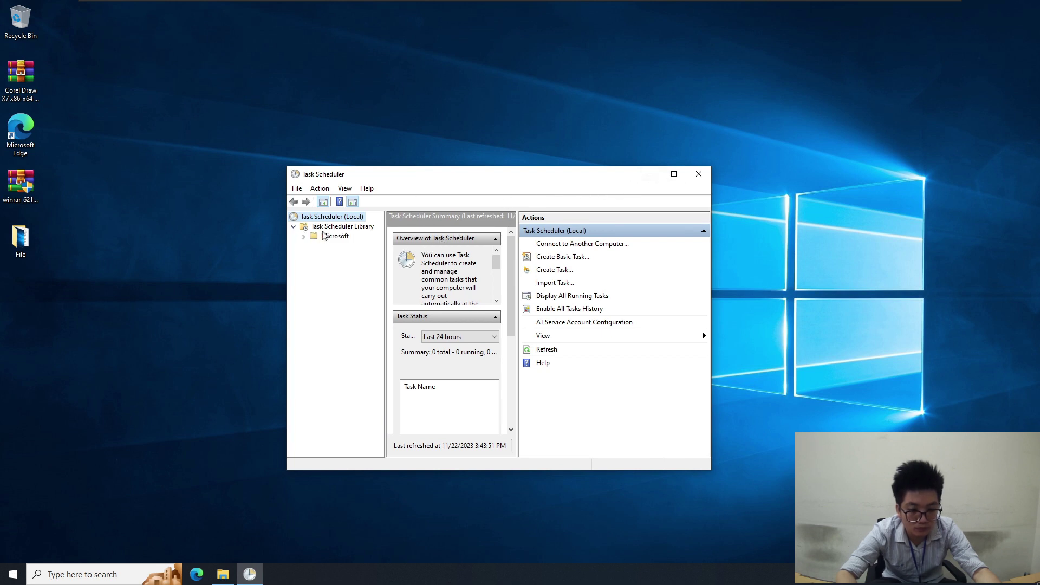
{"action": "left_click", "coordinate": [335, 226]}
{"action": "right_click", "coordinate": [331, 227]}
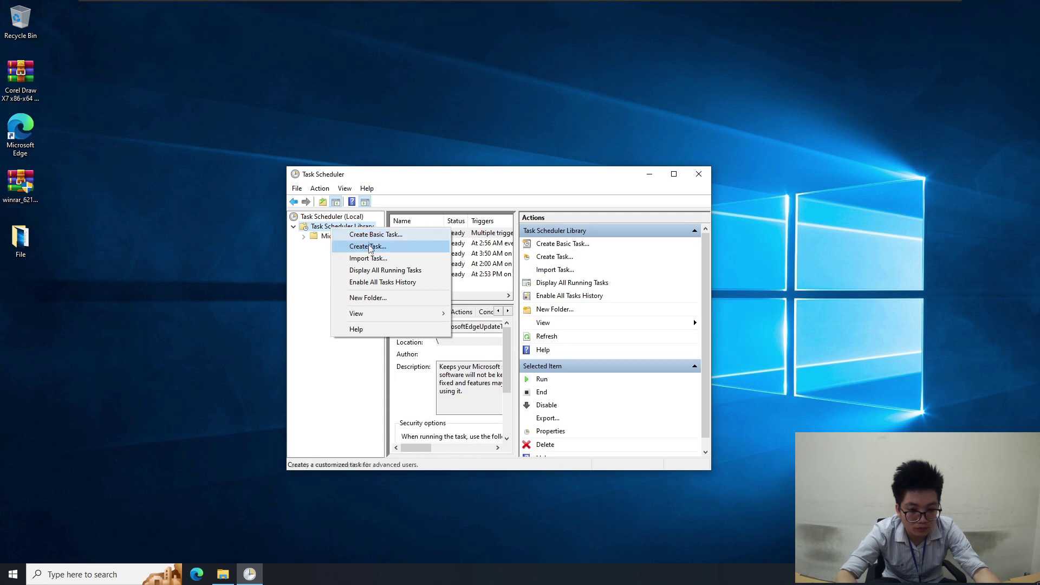
{"action": "left_click", "coordinate": [367, 297]}
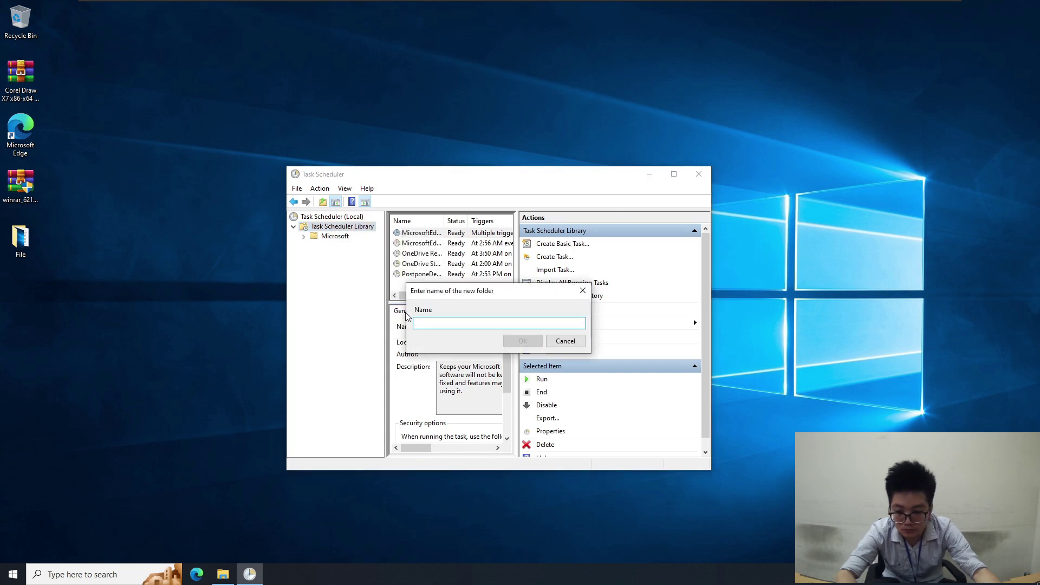
Name the new library folder 'Shadow Copie' and confirm
{"action": "type", "text": "Shadow Copie"}
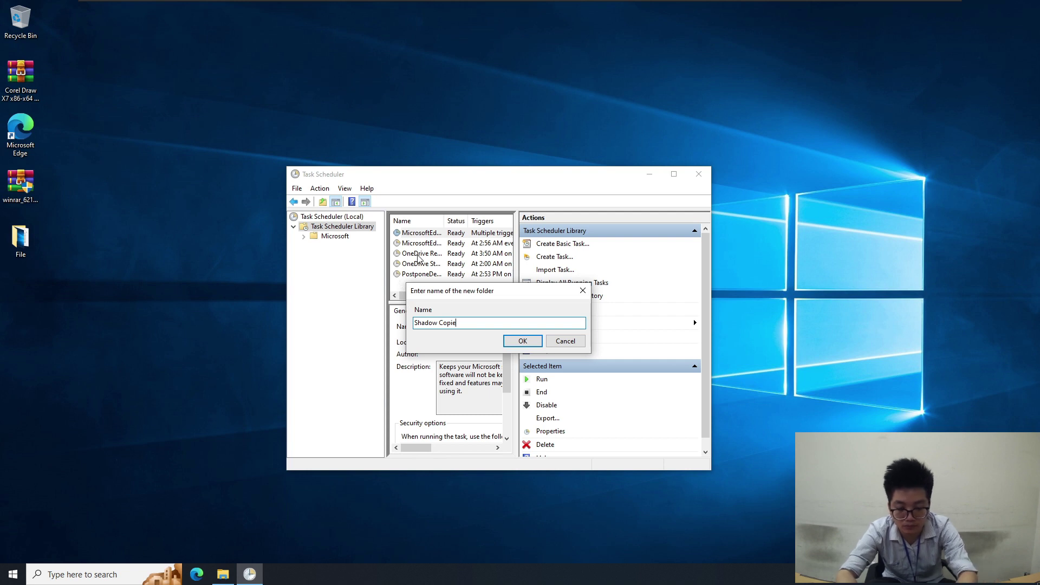
{"action": "left_click", "coordinate": [522, 343]}
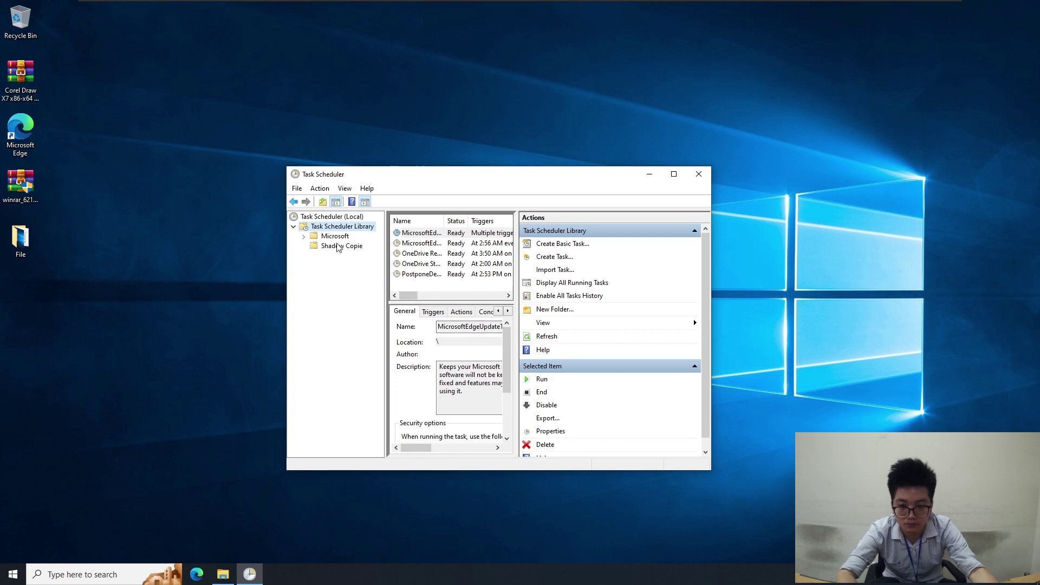
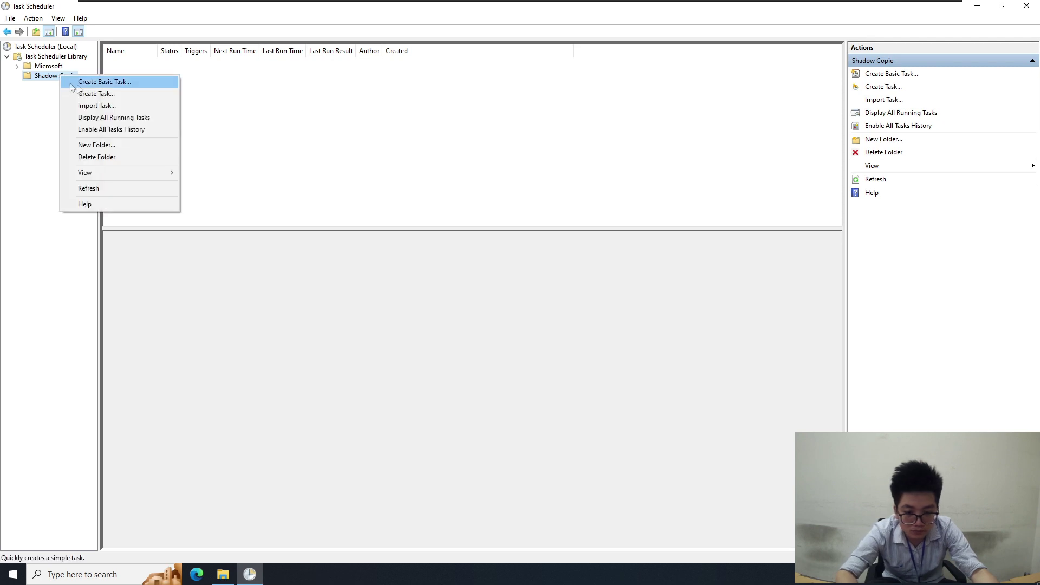
Create a task named 'TEST' set to run whether the user is logged on or not
{"action": "left_click", "coordinate": [97, 94]}
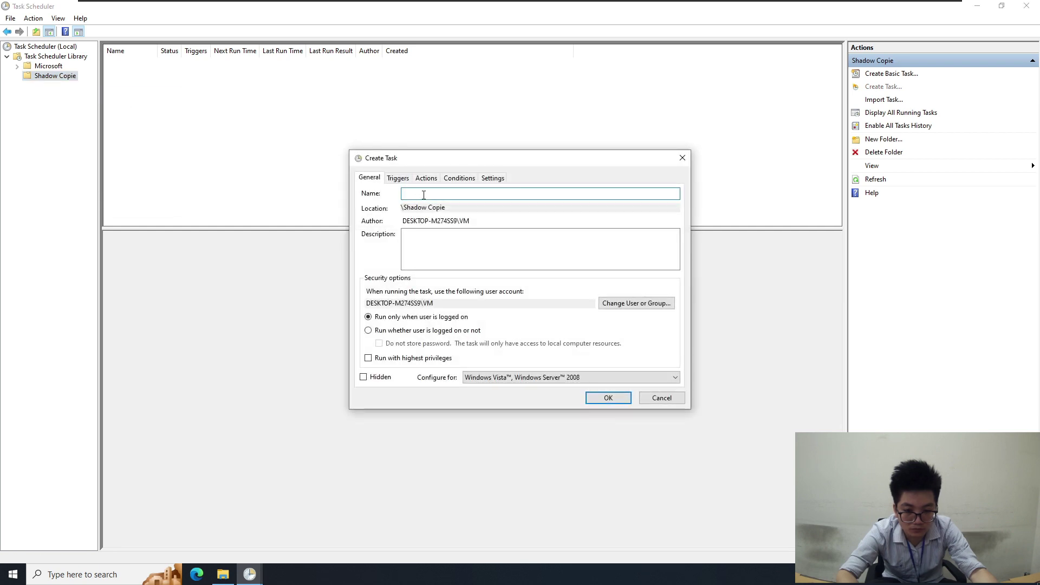
{"action": "type", "text": "TEST"}
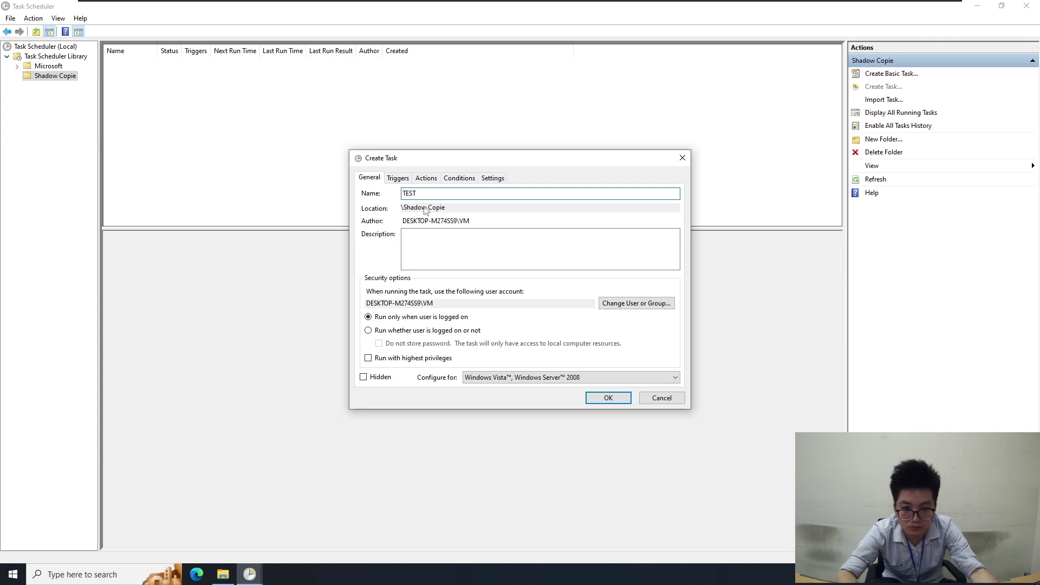
{"action": "left_click", "coordinate": [434, 330]}
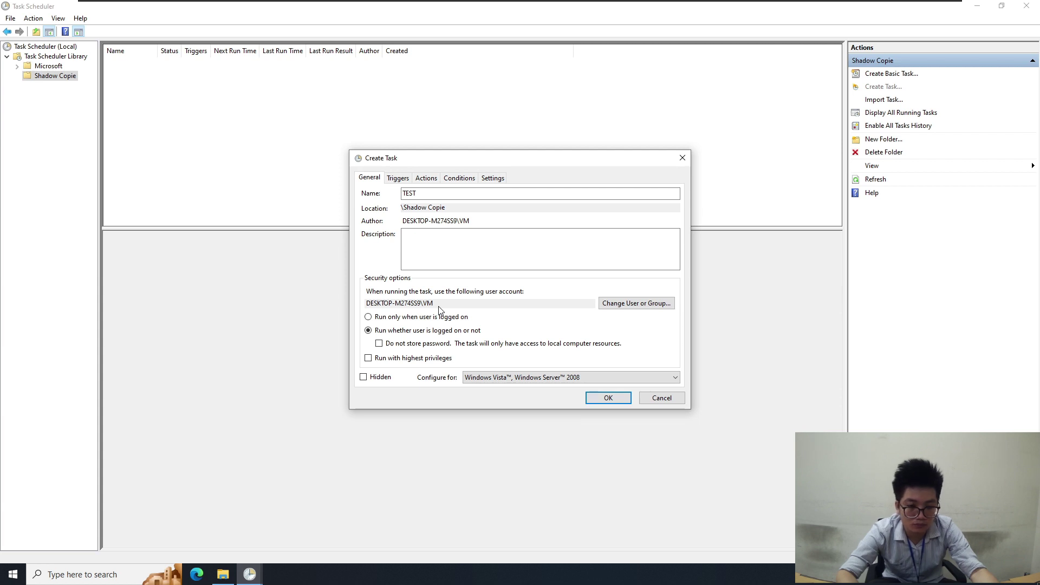
{"action": "left_click", "coordinate": [400, 179]}
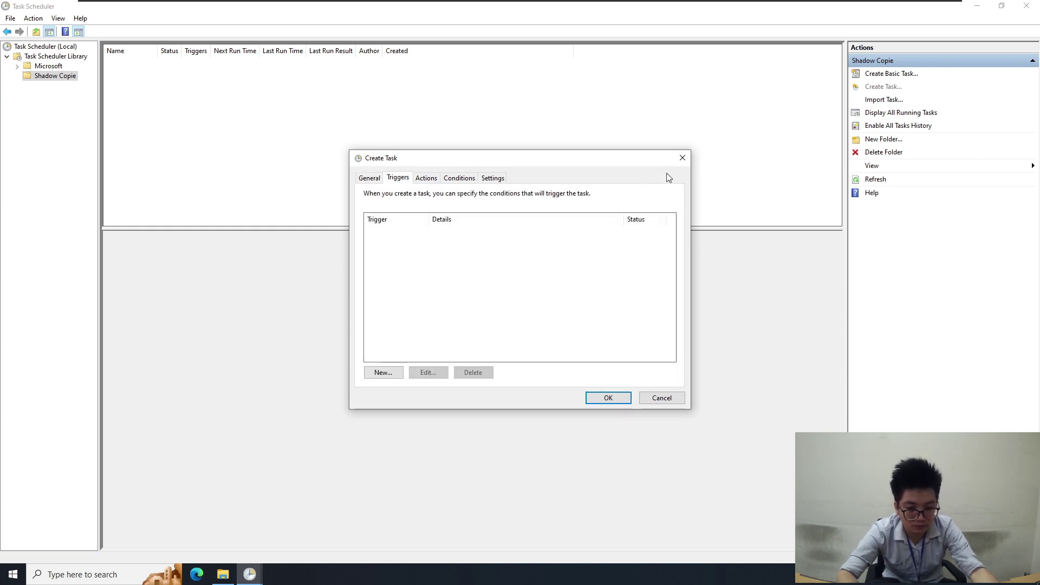
Add an enabled Daily trigger that recurs every 1 day at 3:44 PM
{"action": "left_click", "coordinate": [384, 373]}
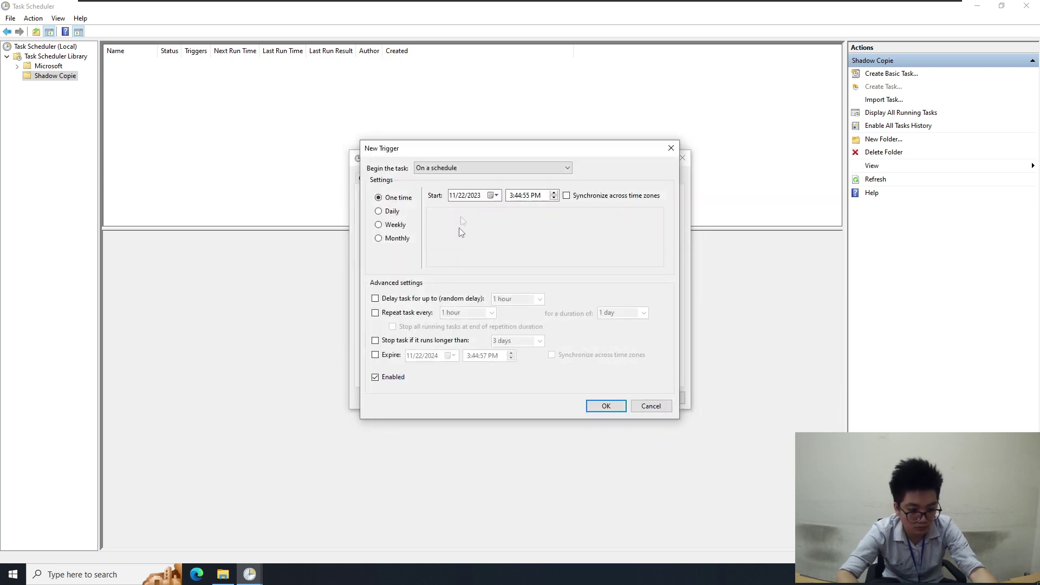
{"action": "left_click", "coordinate": [387, 211]}
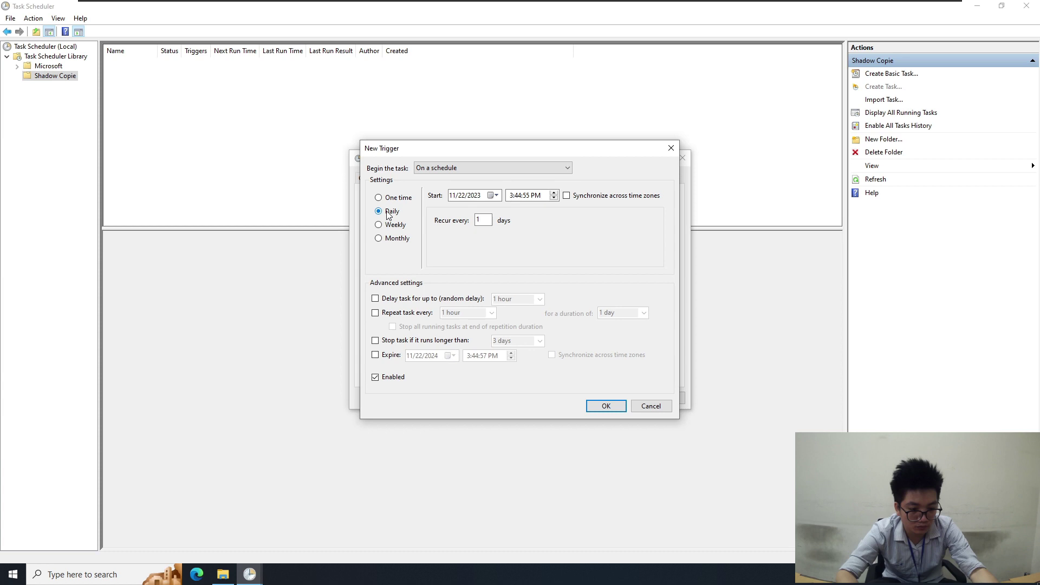
{"action": "double_click", "coordinate": [483, 219]}
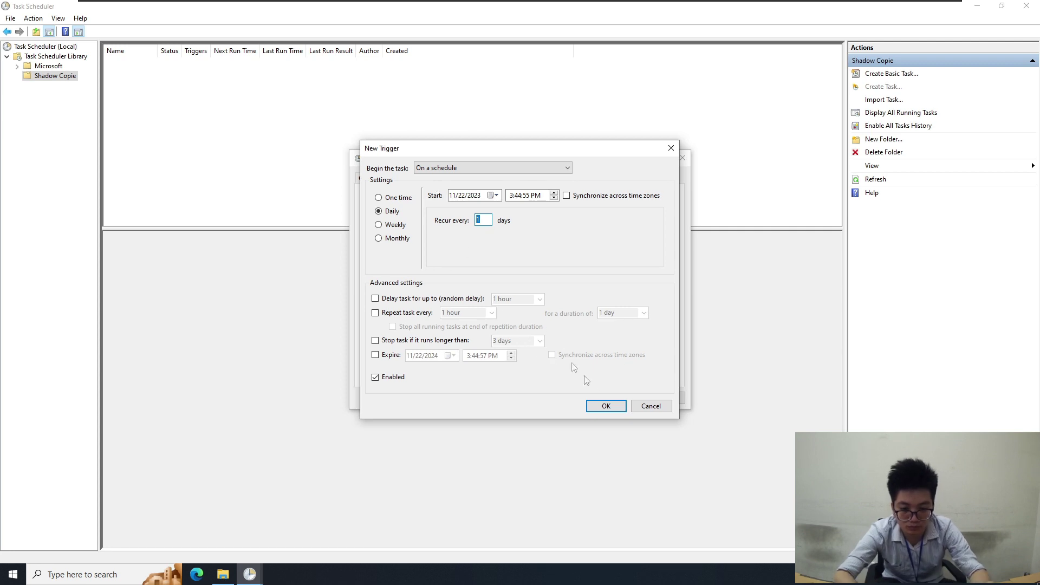
{"action": "left_click", "coordinate": [609, 407]}
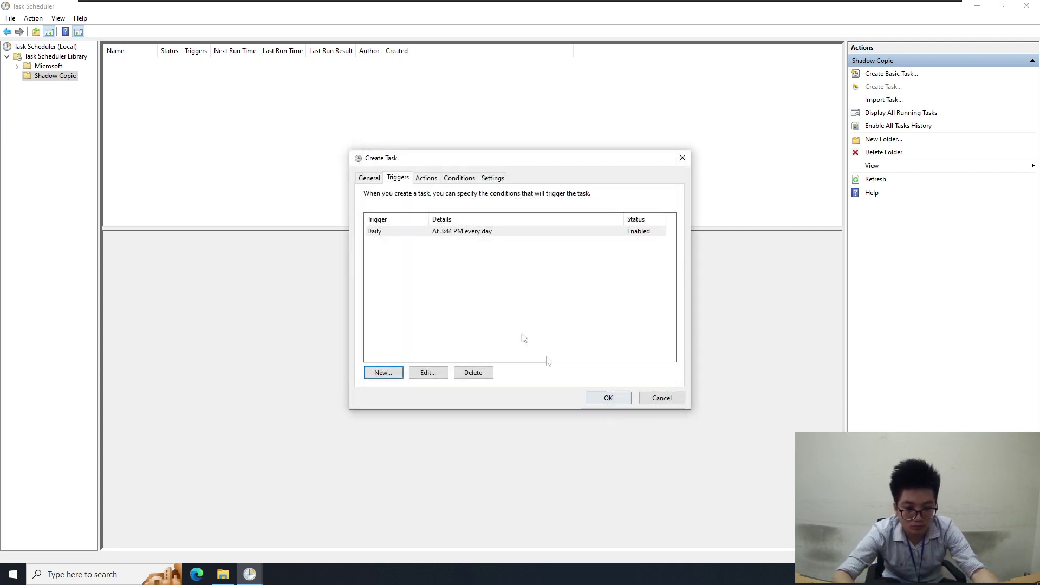
Begin a new 'Start a program' action for TEST, ready to enter wmic as the program
{"action": "left_click", "coordinate": [426, 178]}
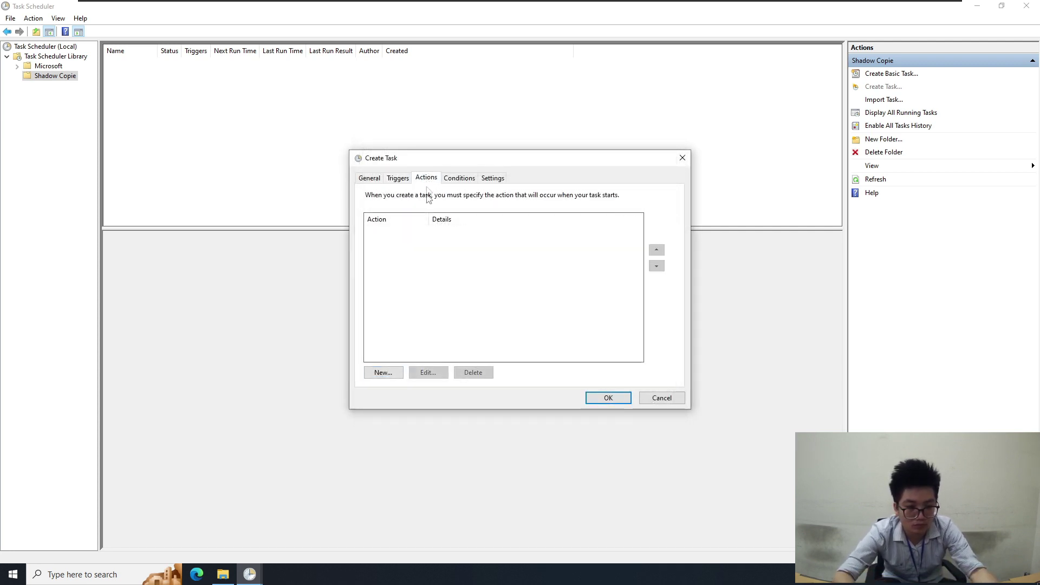
{"action": "left_click", "coordinate": [391, 373]}
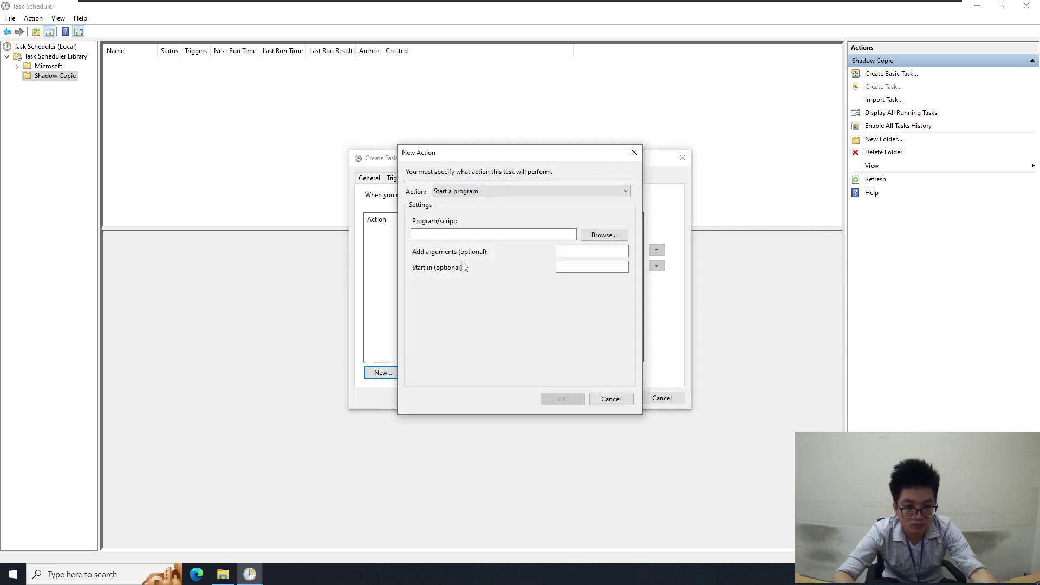
{"action": "left_click", "coordinate": [520, 237]}
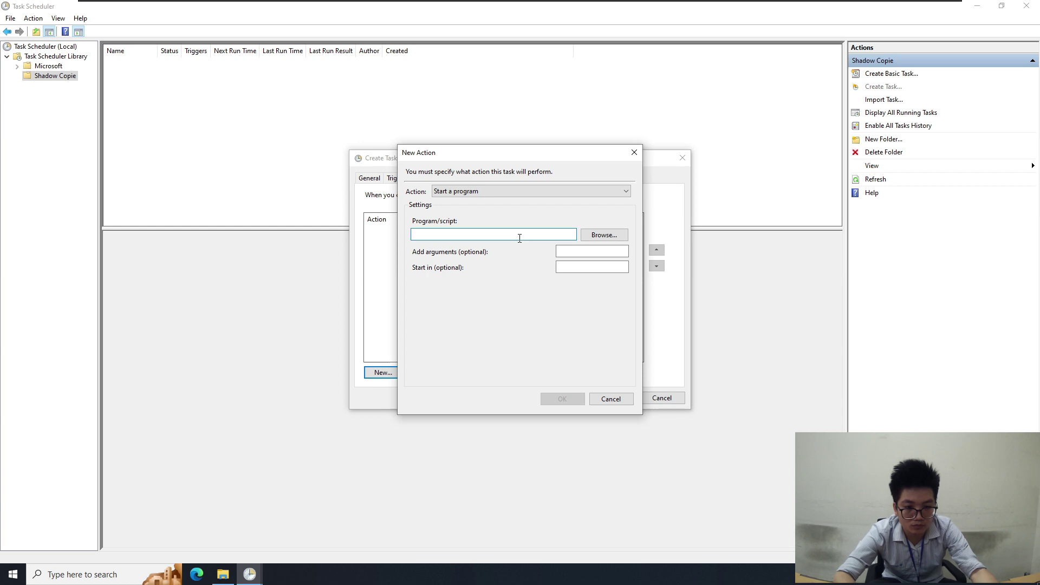
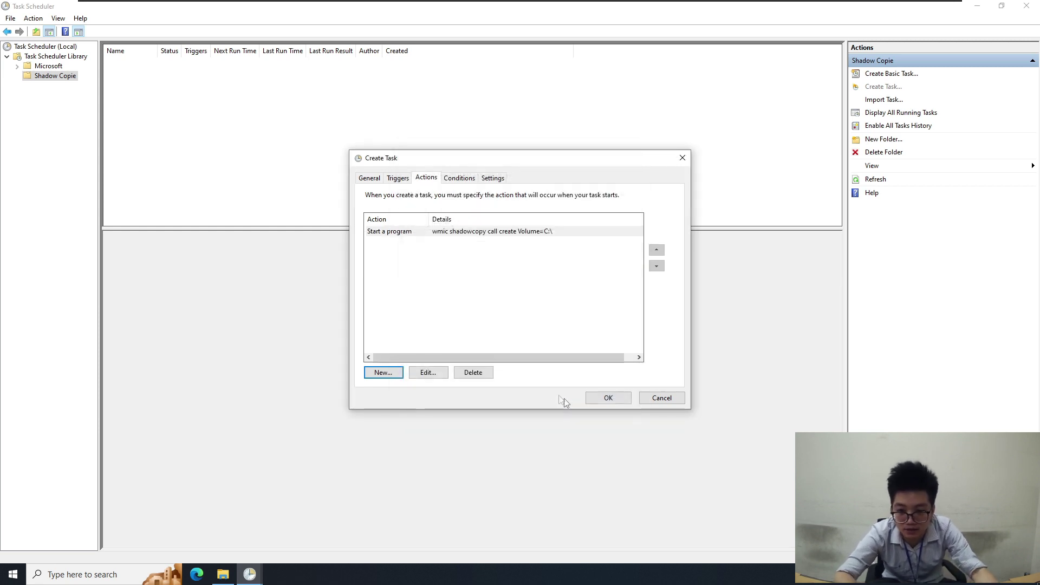
Reopen the wmic action to verify its 'shadowcopy call create Volume=C:\' arguments
{"action": "double_click", "coordinate": [525, 234]}
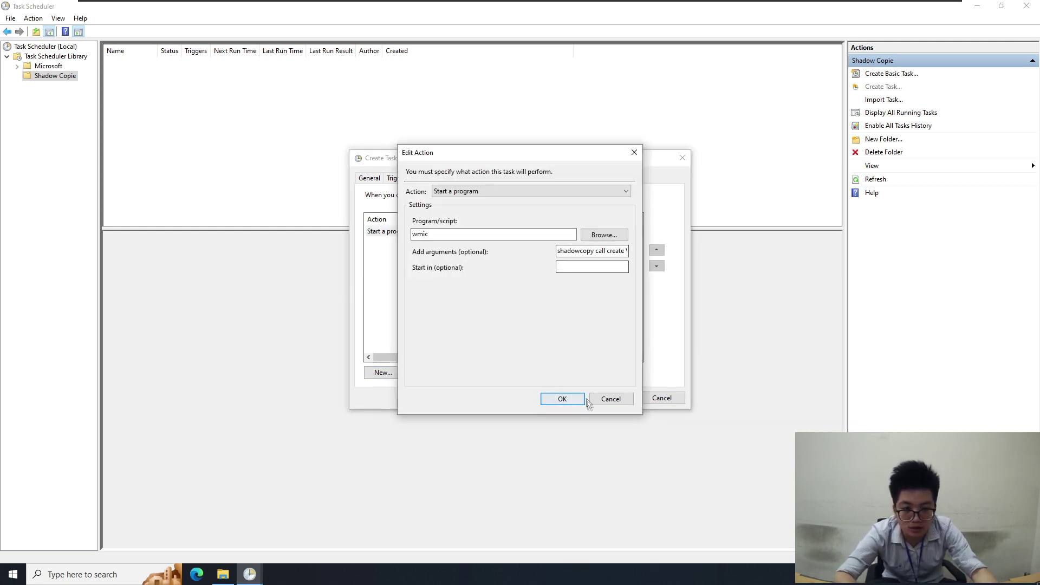
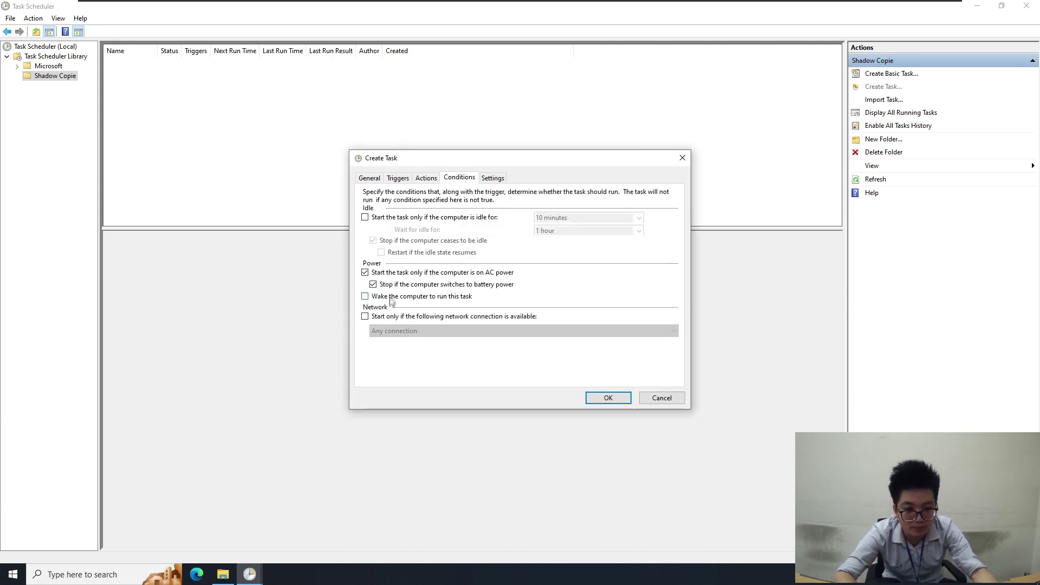
Enable running TEST after a missed start and restarting on failure, then save it with the account password
{"action": "left_click", "coordinate": [489, 180]}
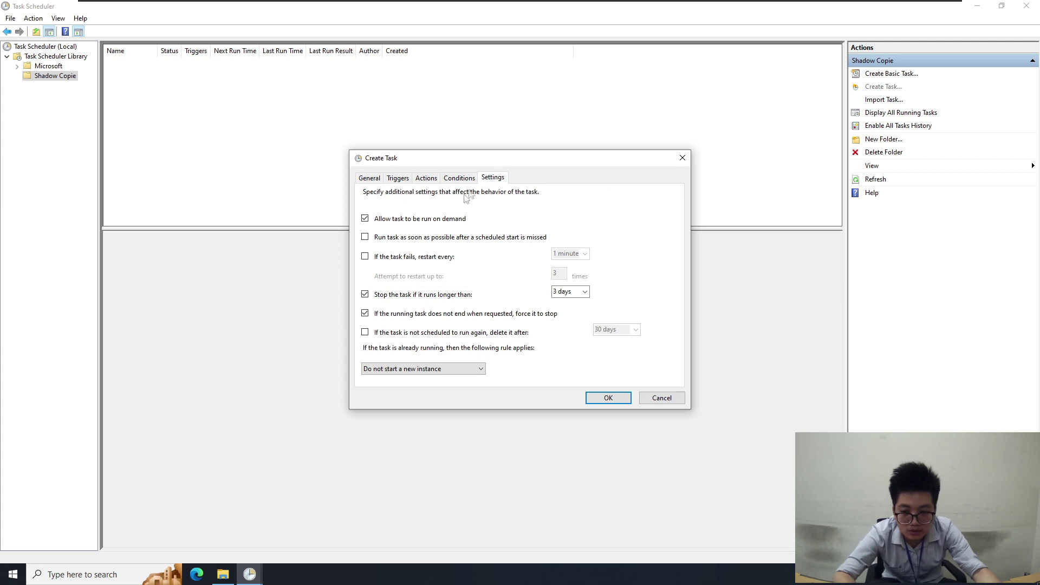
{"action": "left_click", "coordinate": [365, 238]}
{"action": "left_click", "coordinate": [365, 256]}
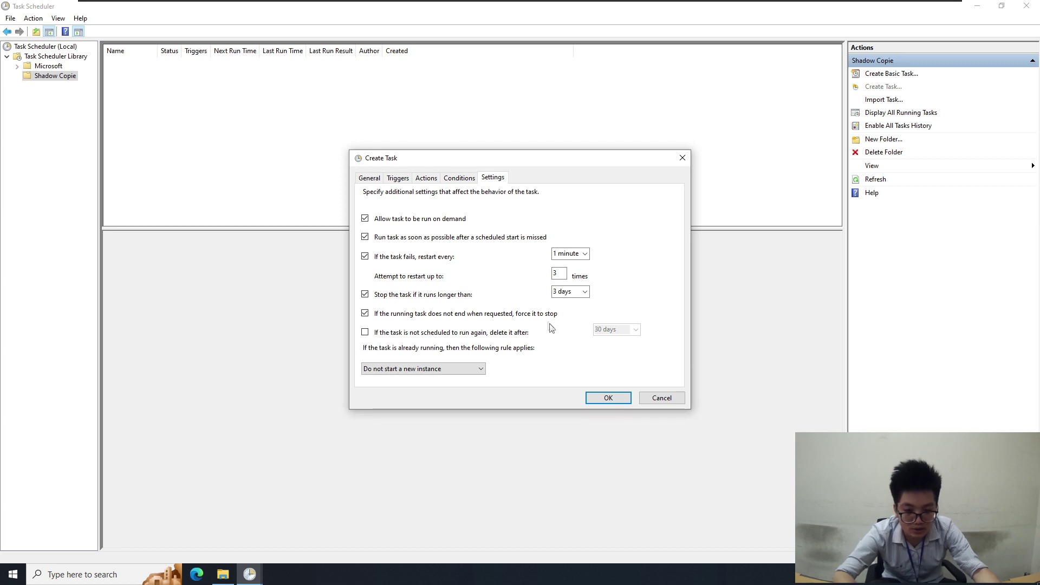
{"action": "left_click", "coordinate": [609, 397]}
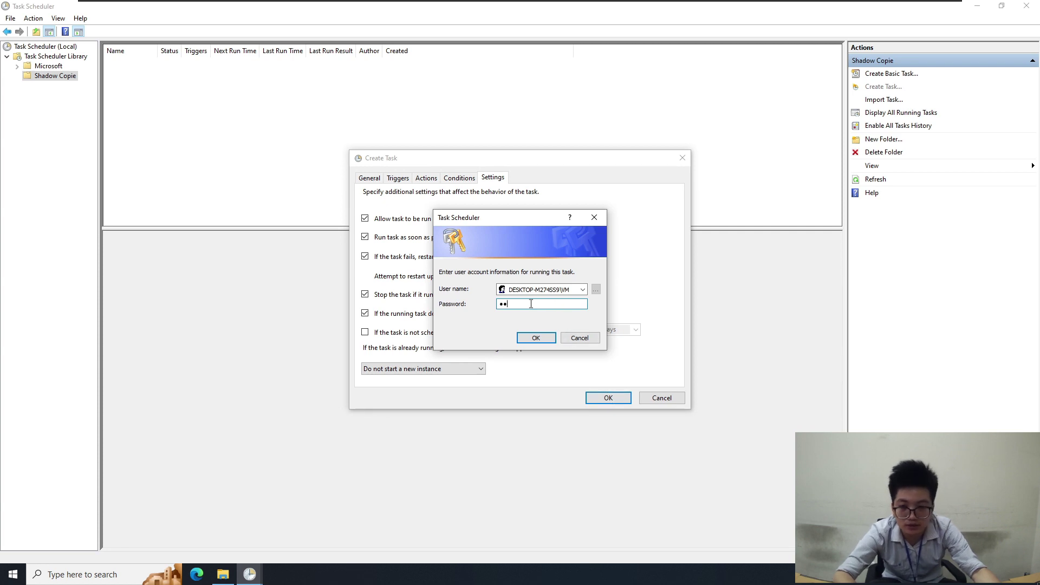
{"action": "left_click", "coordinate": [535, 338]}
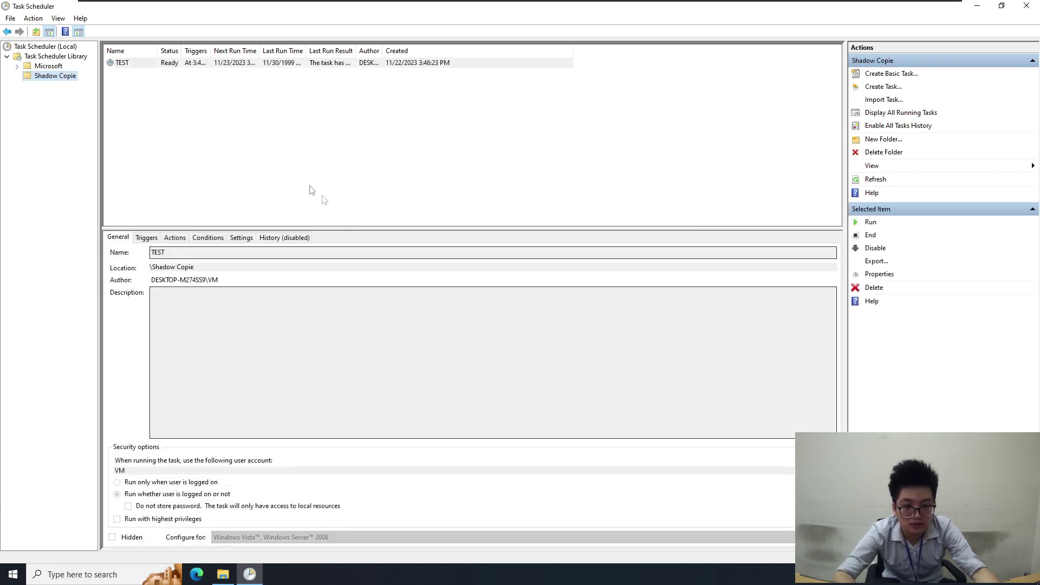
{"action": "left_click", "coordinate": [215, 62]}
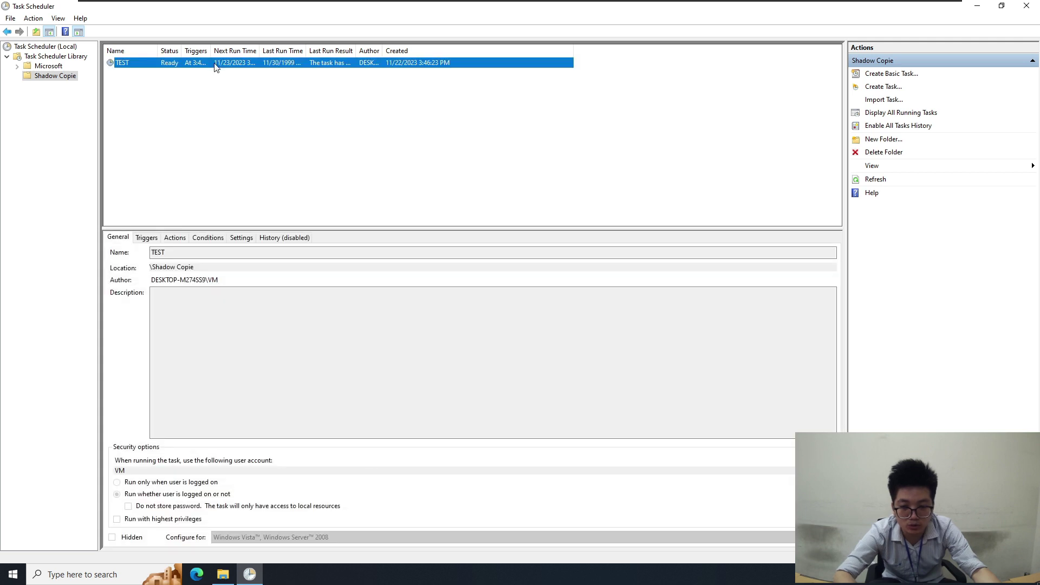
{"action": "double_click", "coordinate": [412, 15]}
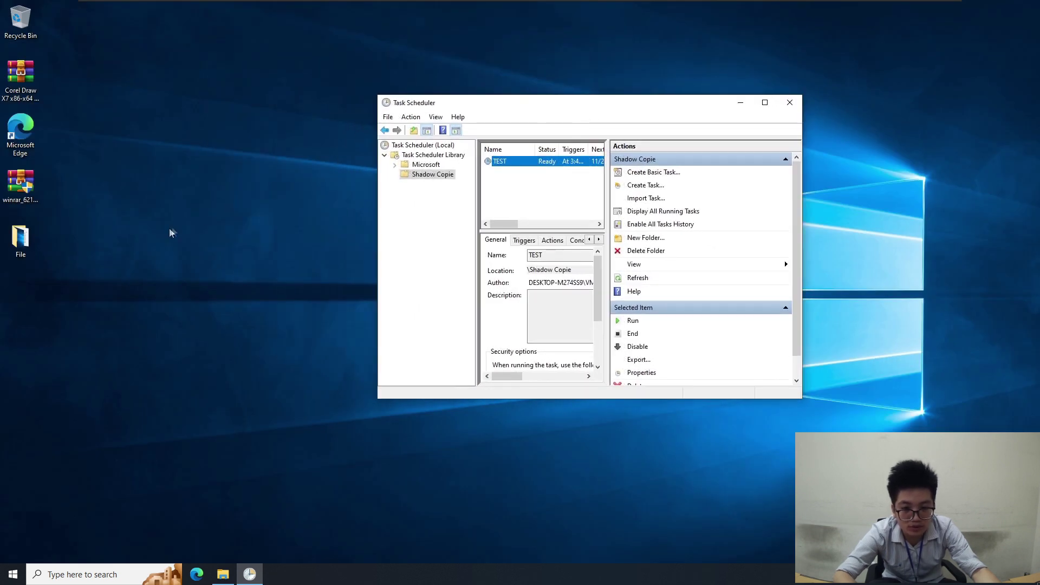
{"action": "right_click", "coordinate": [25, 248]}
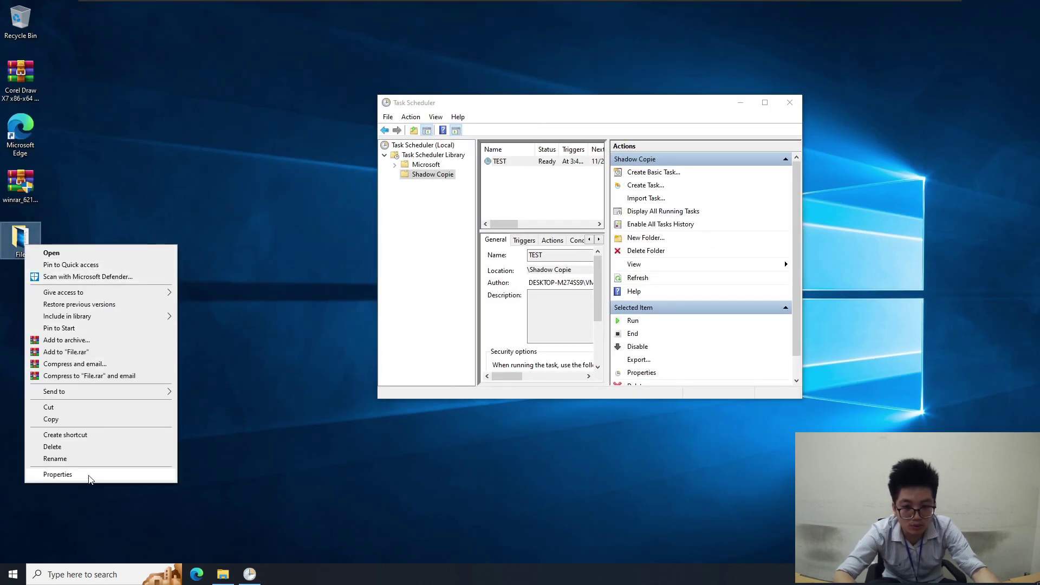
{"action": "left_click", "coordinate": [46, 473]}
{"action": "left_click", "coordinate": [141, 272]}
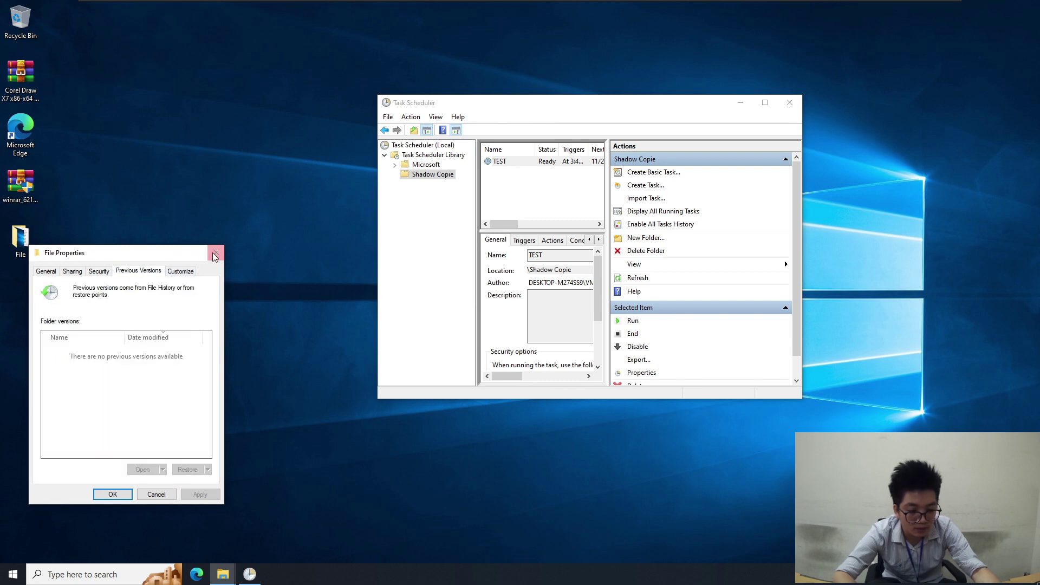
{"action": "left_click", "coordinate": [216, 253]}
{"action": "left_click", "coordinate": [765, 102]}
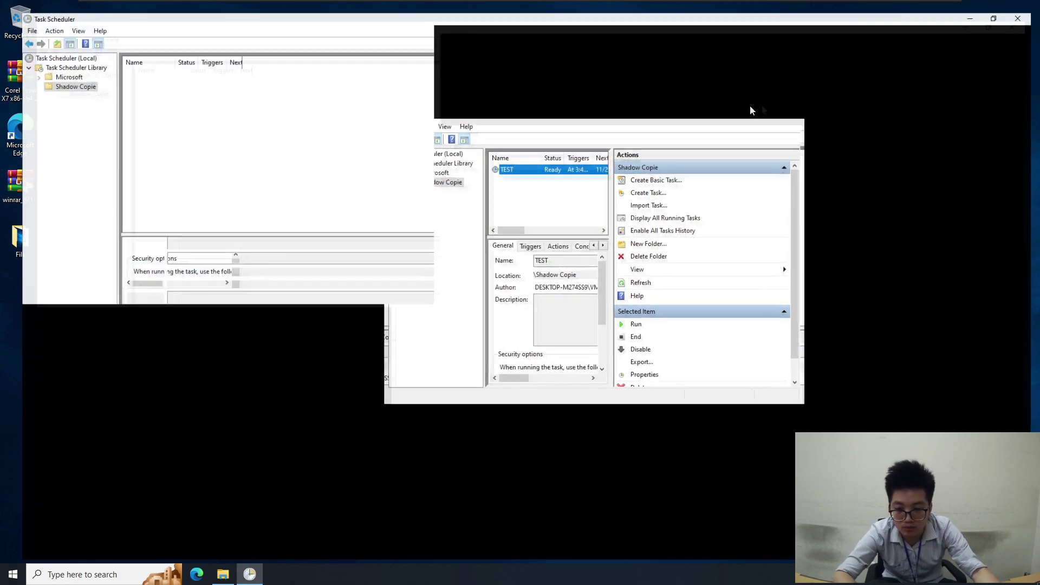
{"action": "left_click", "coordinate": [206, 63]}
{"action": "right_click", "coordinate": [207, 63]}
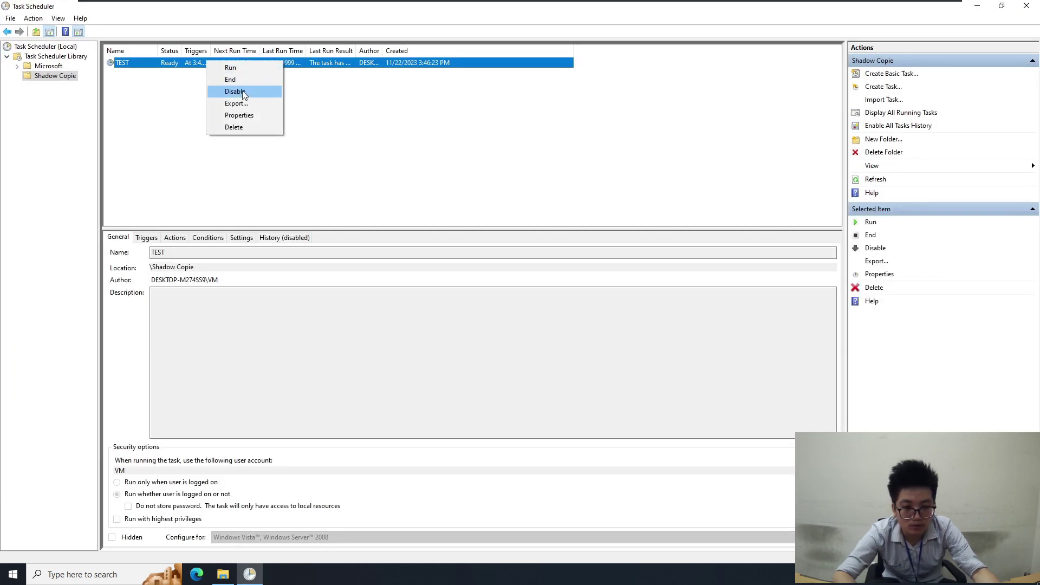
Run the TEST task now, widen the Status column, and shrink Task Scheduler to a smaller window
{"action": "left_click", "coordinate": [245, 69]}
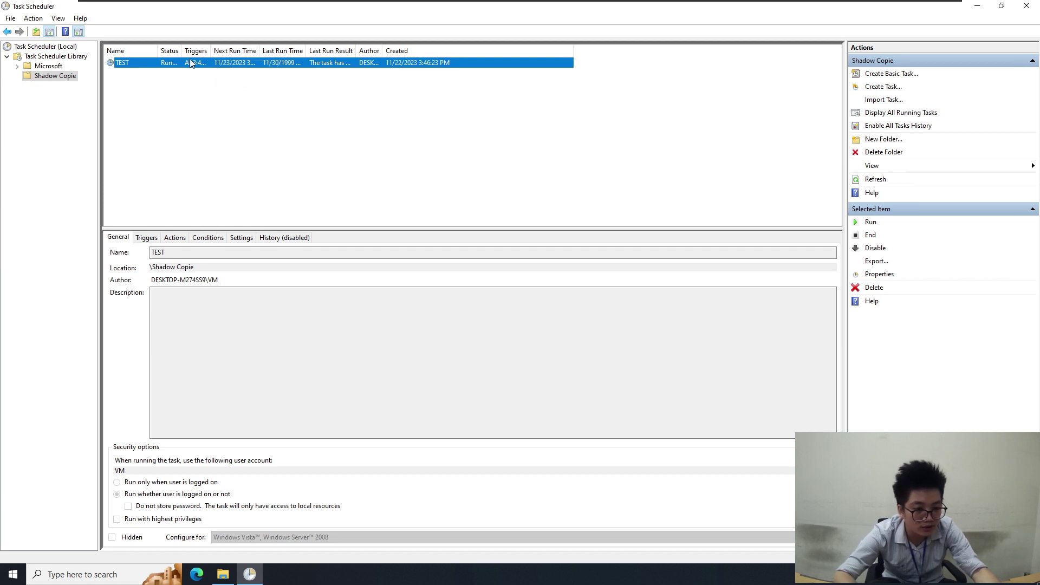
{"action": "left_click_drag", "start_coordinate": [183, 50], "coordinate": [244, 65]}
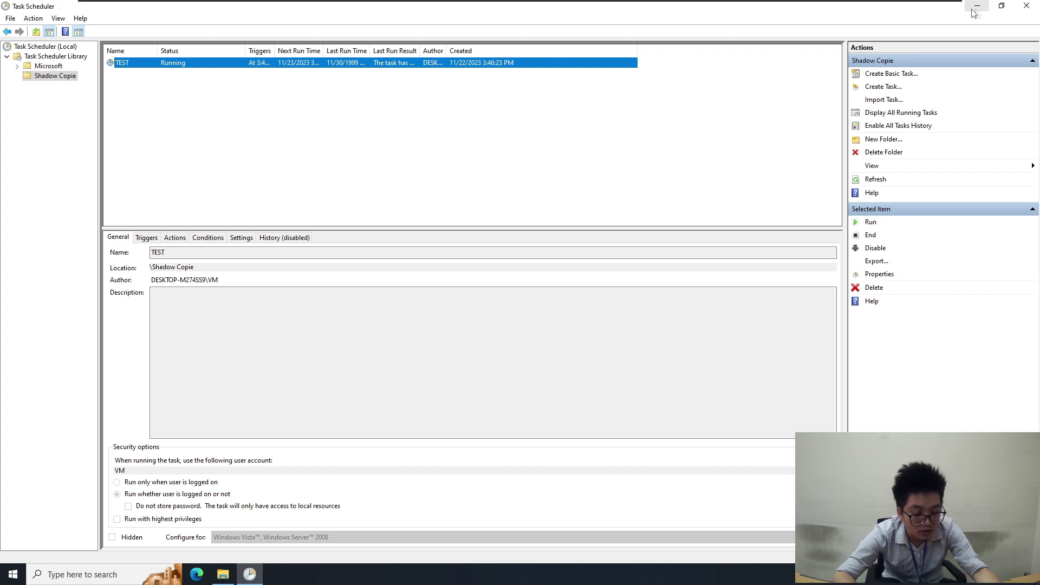
{"action": "left_click_drag", "start_coordinate": [897, 9], "coordinate": [889, 105]}
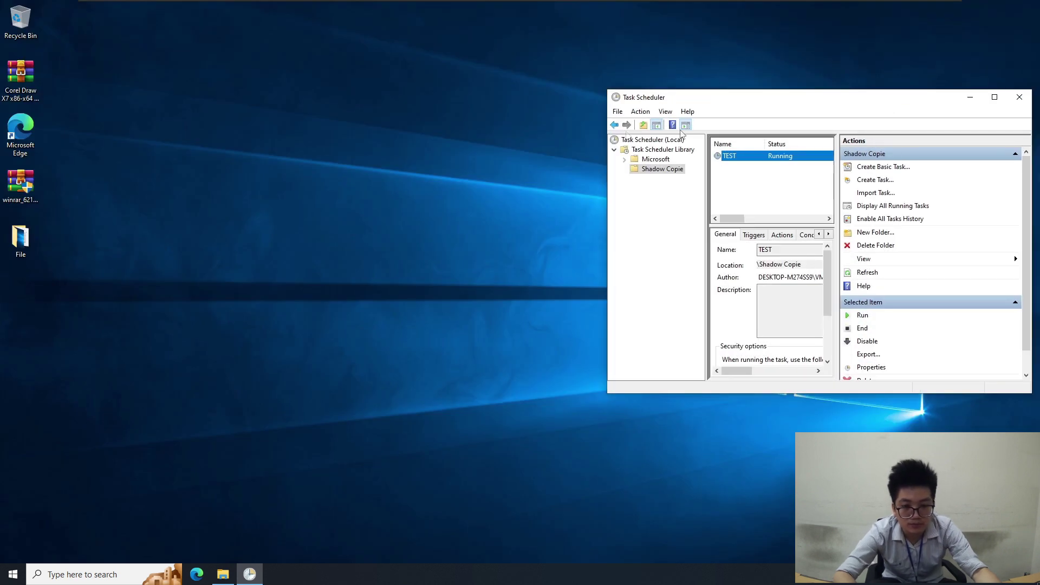
{"action": "left_click", "coordinate": [216, 202]}
Check the File folder's previous versions, showing the 11/22/2023 3:47 PM version, then refresh the desktop
{"action": "left_click", "coordinate": [30, 241]}
{"action": "right_click", "coordinate": [30, 241]}
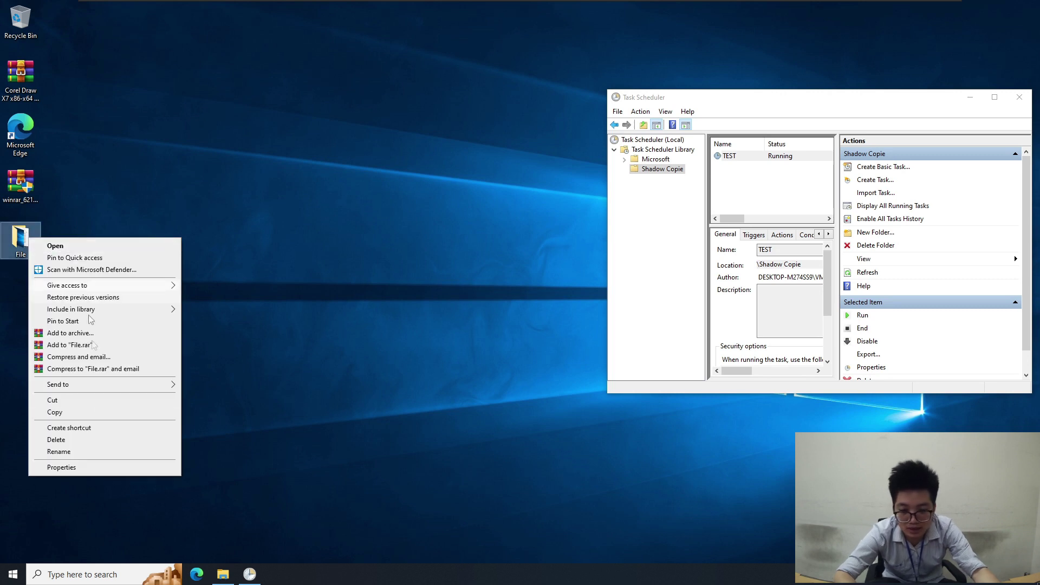
{"action": "left_click", "coordinate": [81, 467]}
{"action": "left_click", "coordinate": [142, 263]}
{"action": "left_click", "coordinate": [89, 363]}
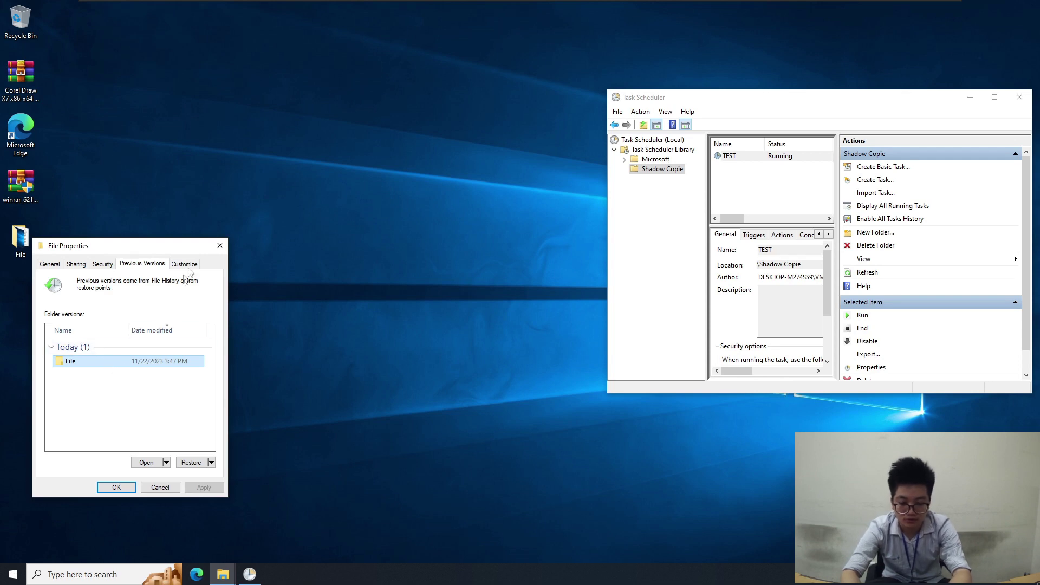
{"action": "left_click", "coordinate": [220, 245]}
{"action": "right_click", "coordinate": [305, 236]}
{"action": "left_click", "coordinate": [334, 269]}
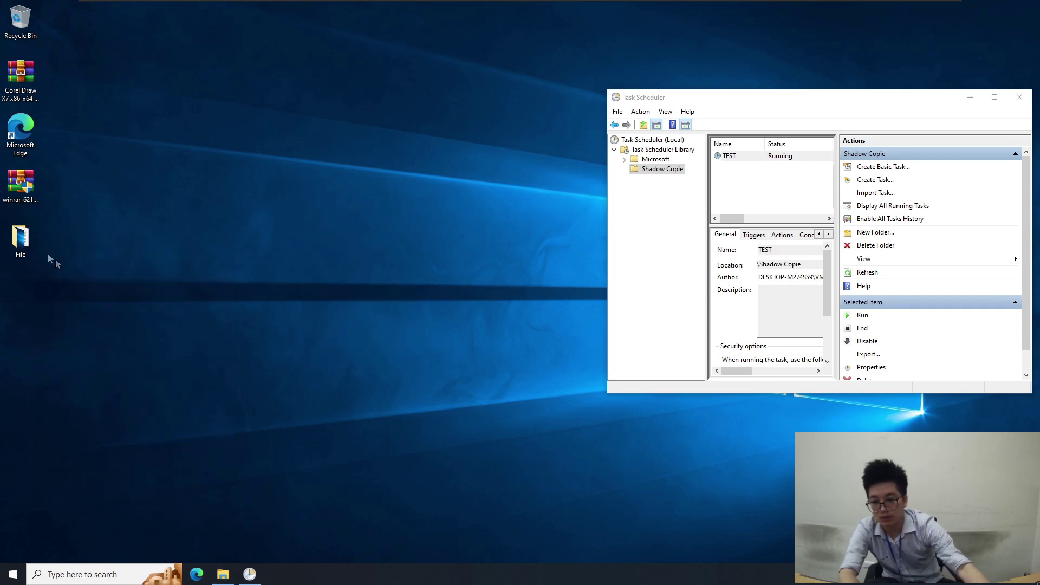
Open the File folder, select its seven files, and launch the On-Screen Keyboard
{"action": "double_click", "coordinate": [21, 239]}
{"action": "left_click_drag", "start_coordinate": [467, 346], "coordinate": [385, 186]}
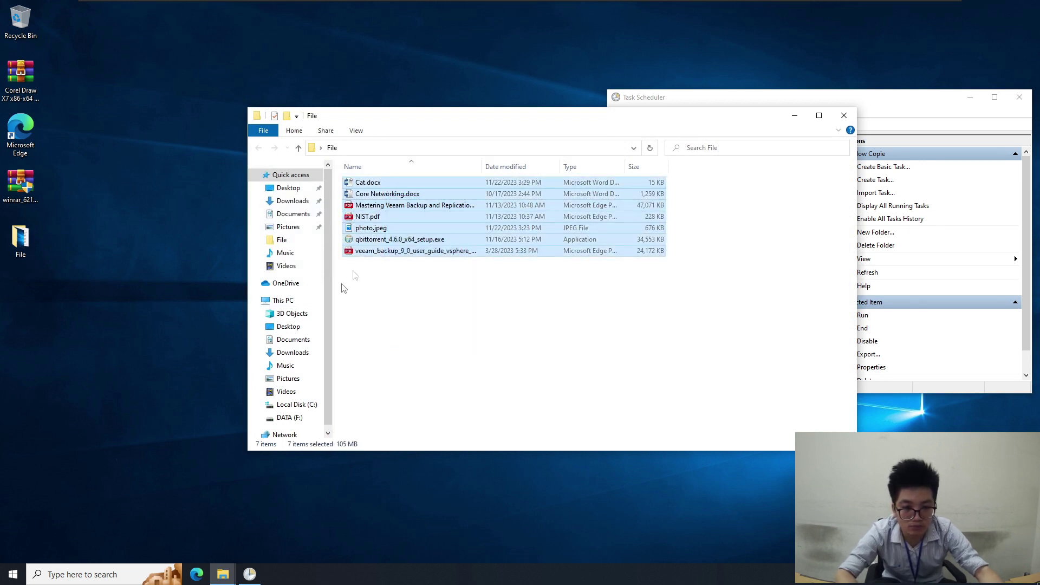
{"action": "left_click", "coordinate": [22, 575]}
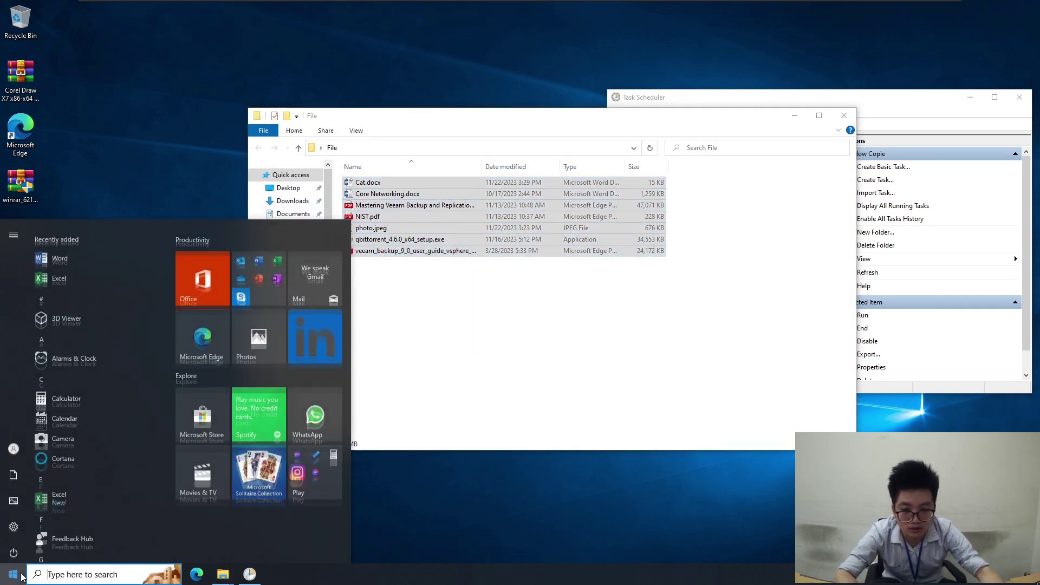
{"action": "type", "text": "ke"}
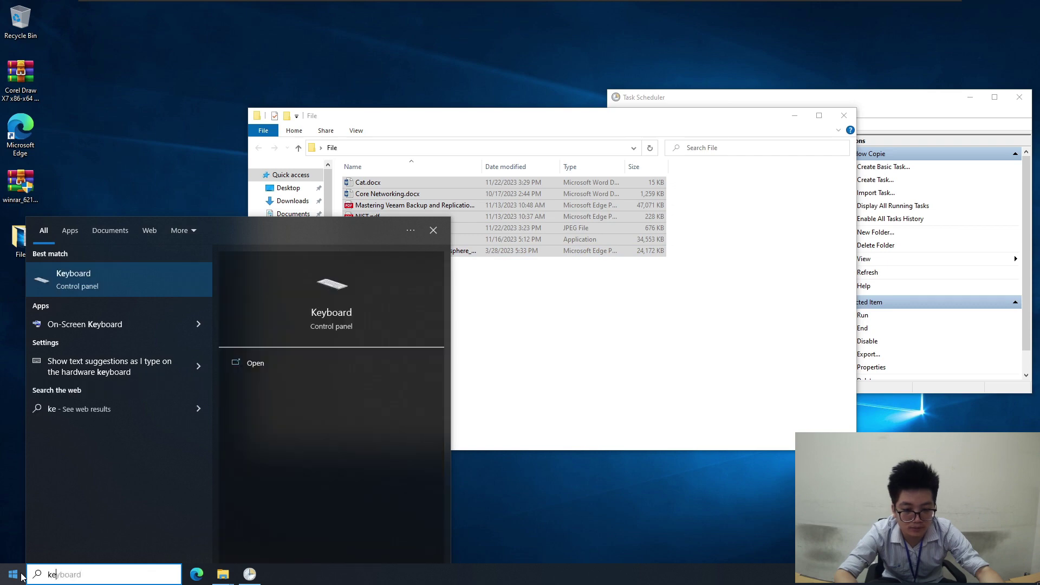
{"action": "left_click", "coordinate": [139, 313]}
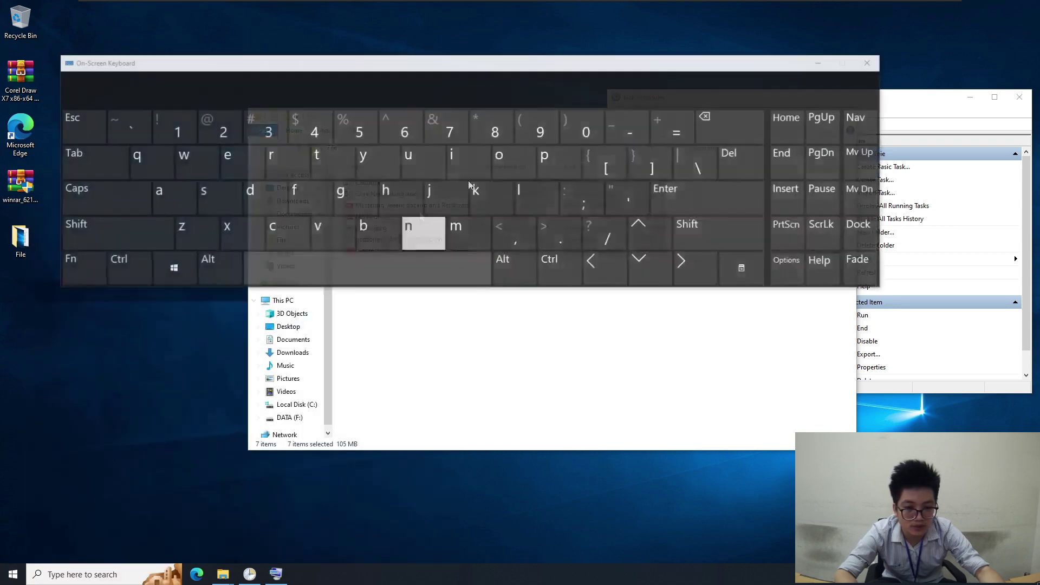
{"action": "left_click_drag", "start_coordinate": [438, 63], "coordinate": [526, 313]}
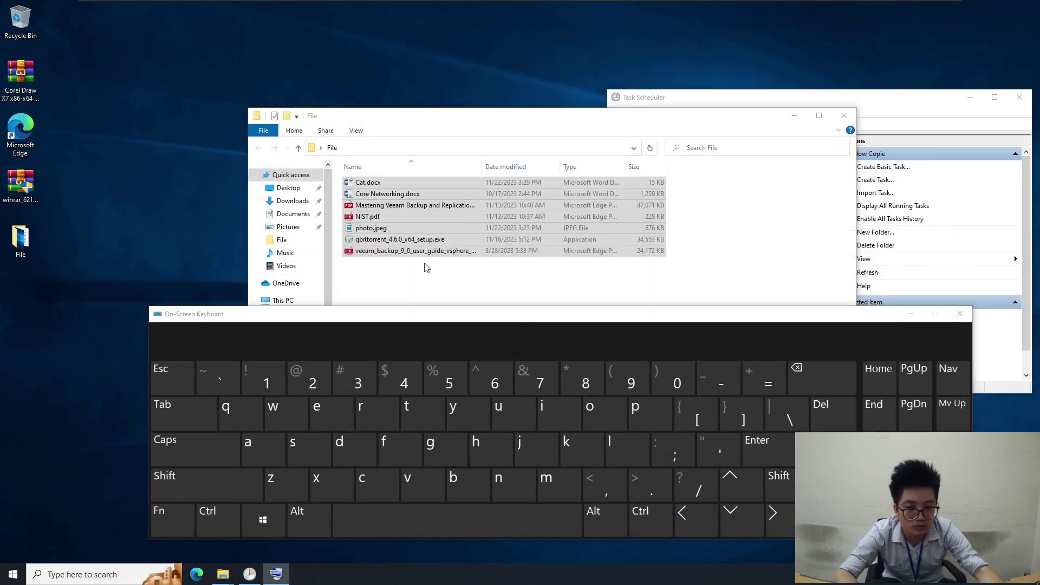
Permanently delete all seven files with Shift+Del, then close the keyboard and the folder window
{"action": "left_click_drag", "start_coordinate": [415, 118], "coordinate": [360, 80]}
{"action": "left_click_drag", "start_coordinate": [367, 246], "coordinate": [324, 143]}
{"action": "left_click", "coordinate": [230, 484]}
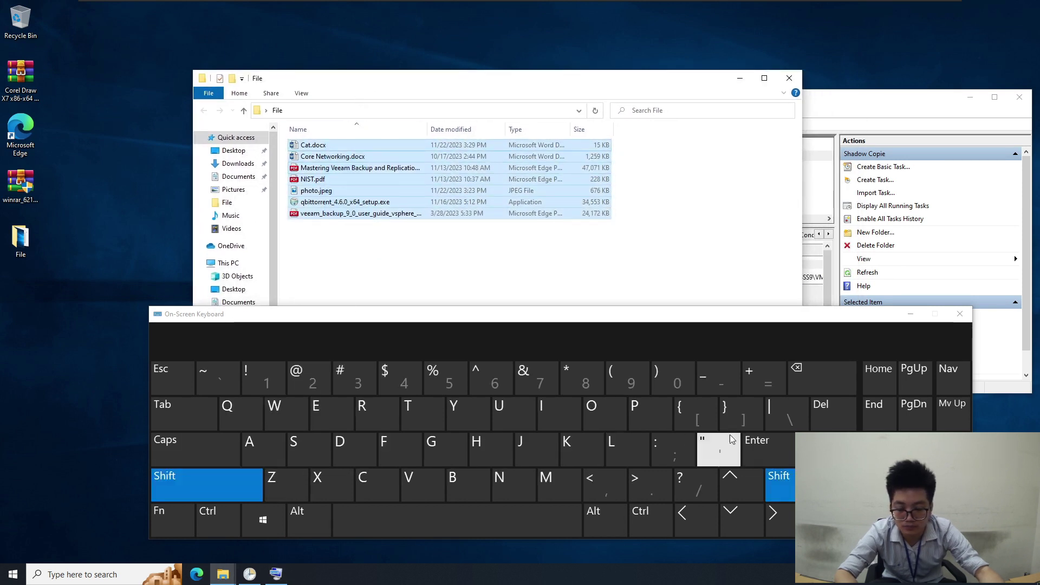
{"action": "left_click", "coordinate": [833, 412]}
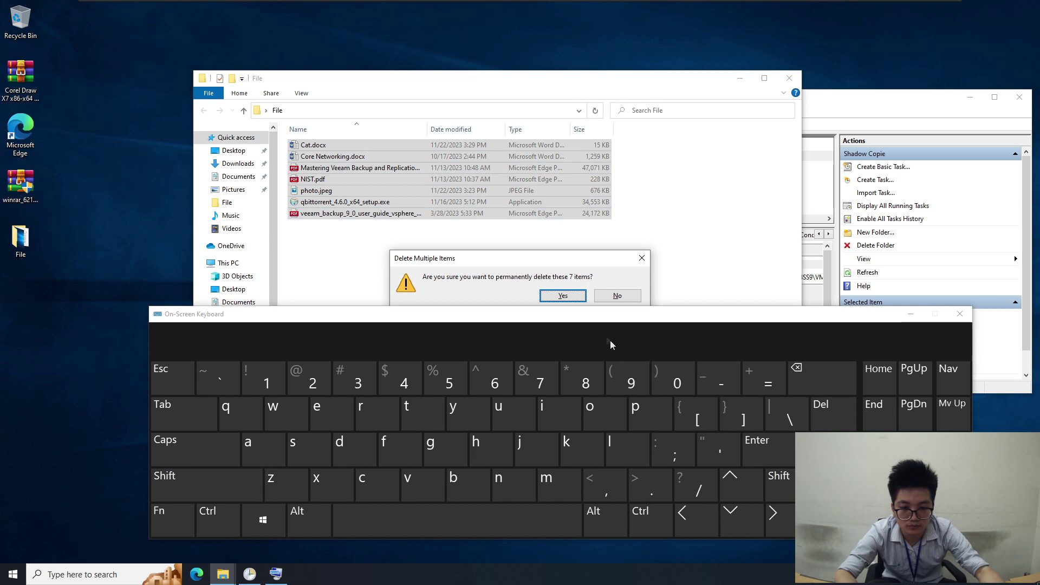
{"action": "left_click", "coordinate": [562, 295]}
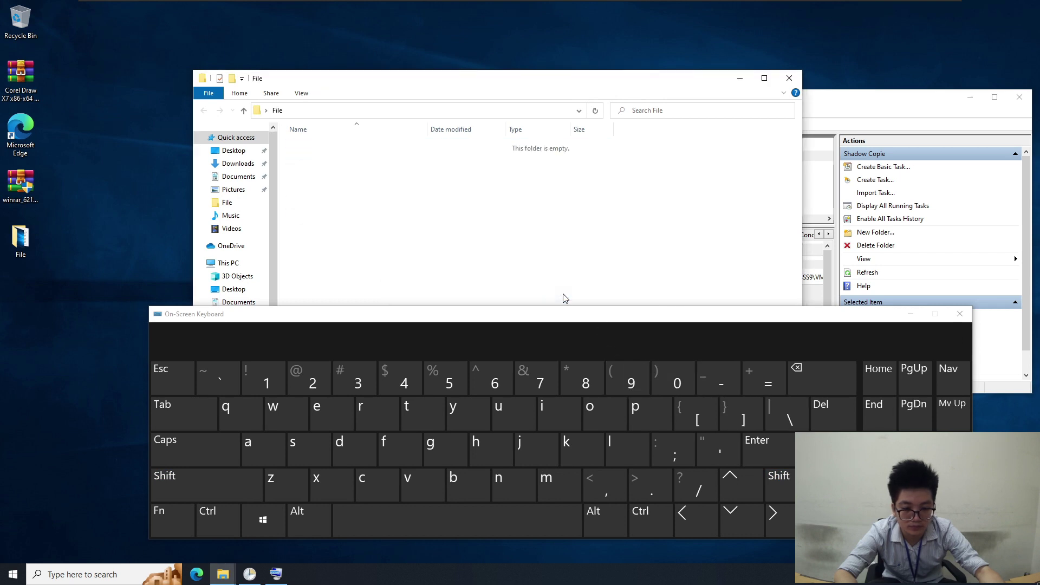
{"action": "left_click", "coordinate": [959, 314]}
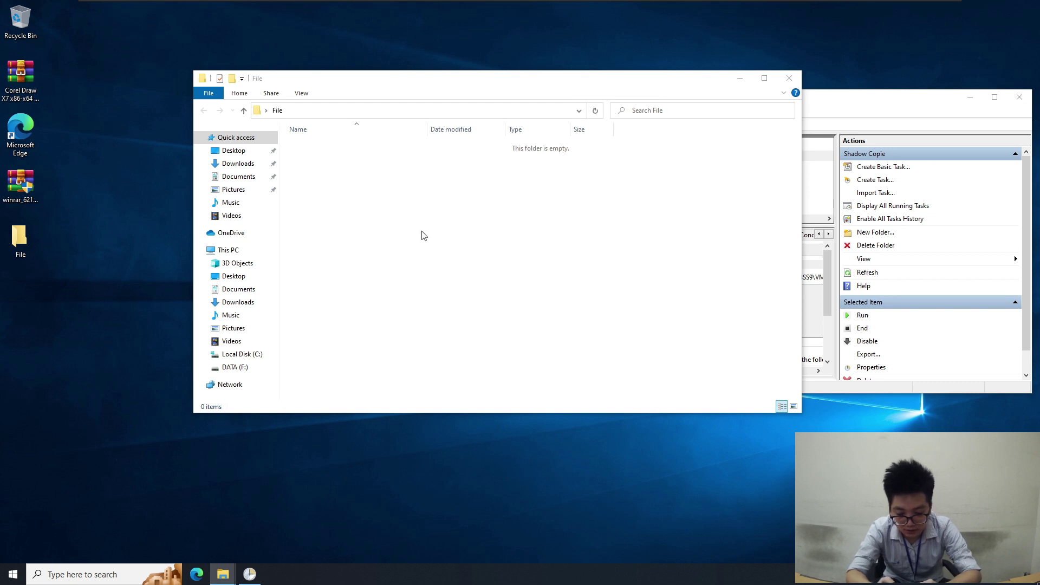
{"action": "left_click", "coordinate": [789, 78]}
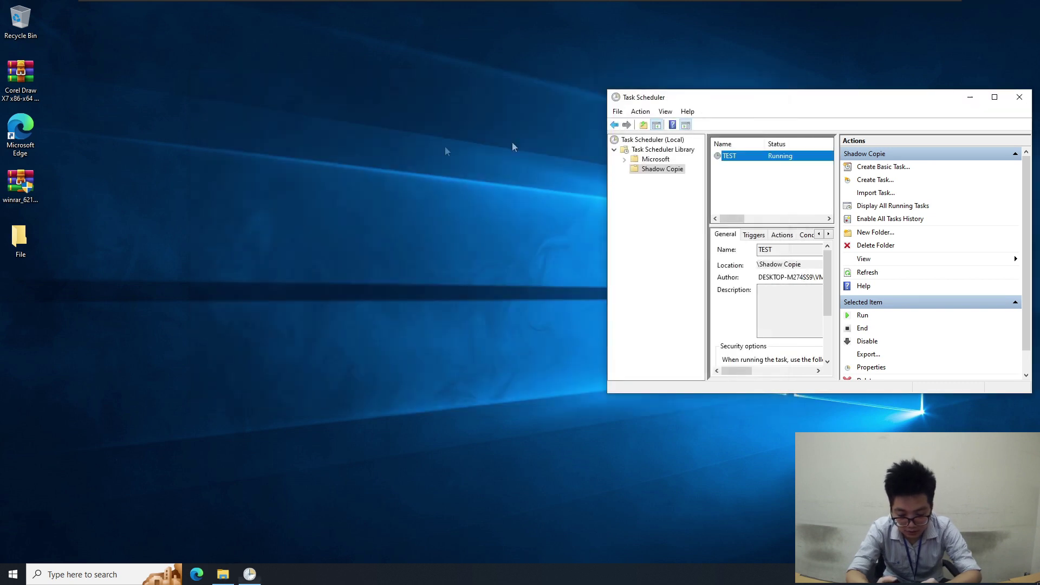
{"action": "right_click", "coordinate": [269, 183]}
Restore the desktop File folder from its 11/22/2023 3:47 PM previous version
{"action": "left_click", "coordinate": [287, 216]}
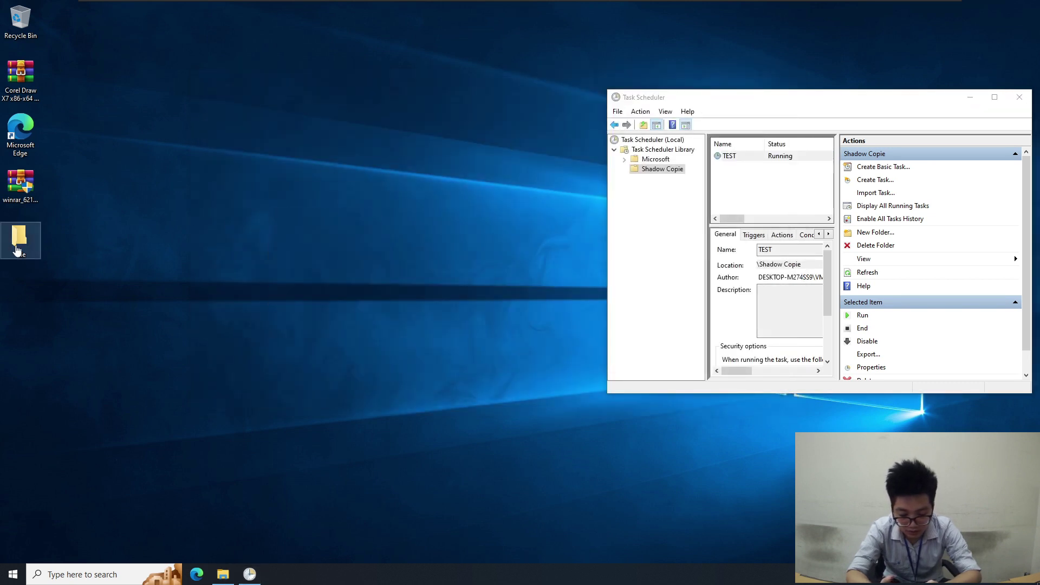
{"action": "right_click", "coordinate": [20, 242]}
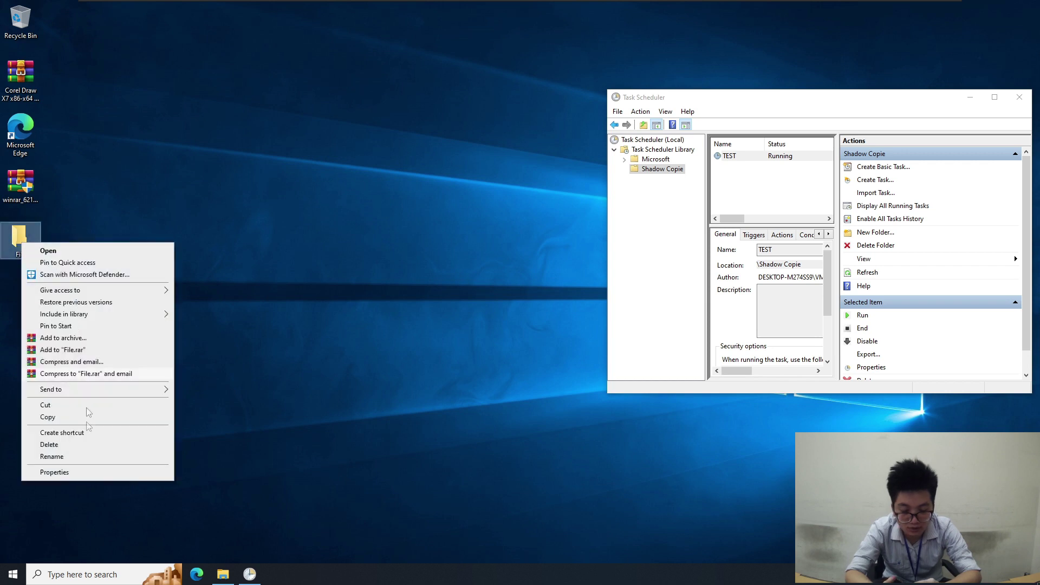
{"action": "left_click", "coordinate": [81, 472]}
{"action": "left_click", "coordinate": [146, 269]}
{"action": "left_click", "coordinate": [77, 367]}
{"action": "left_click", "coordinate": [193, 472]}
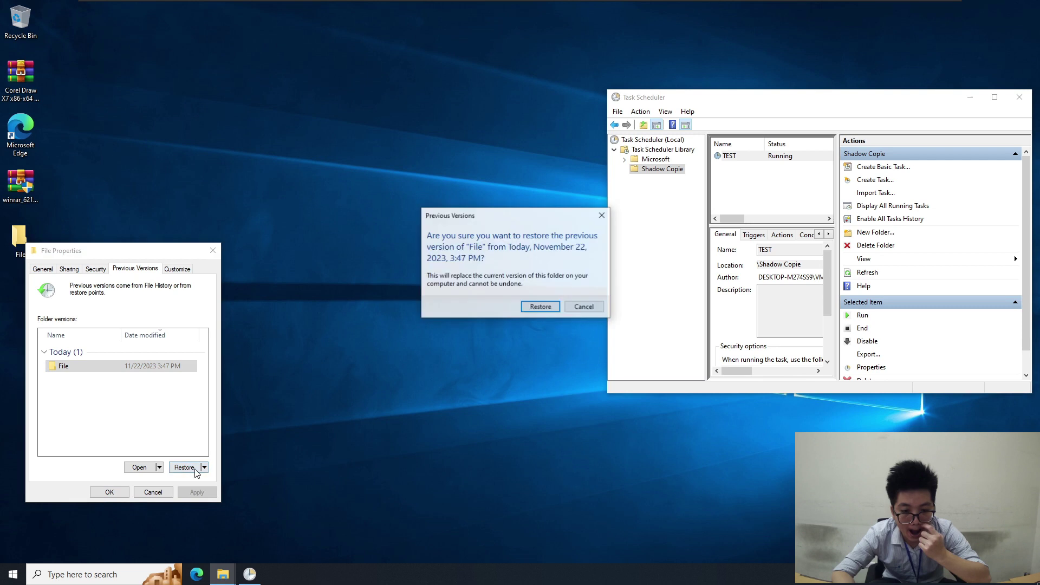
{"action": "left_click", "coordinate": [541, 307]}
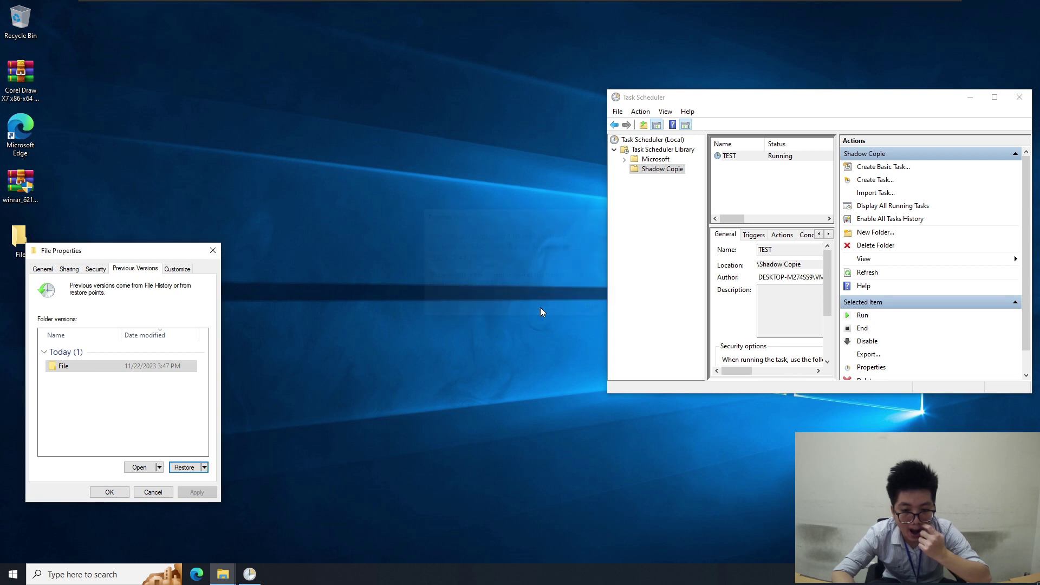
{"action": "left_click", "coordinate": [603, 285]}
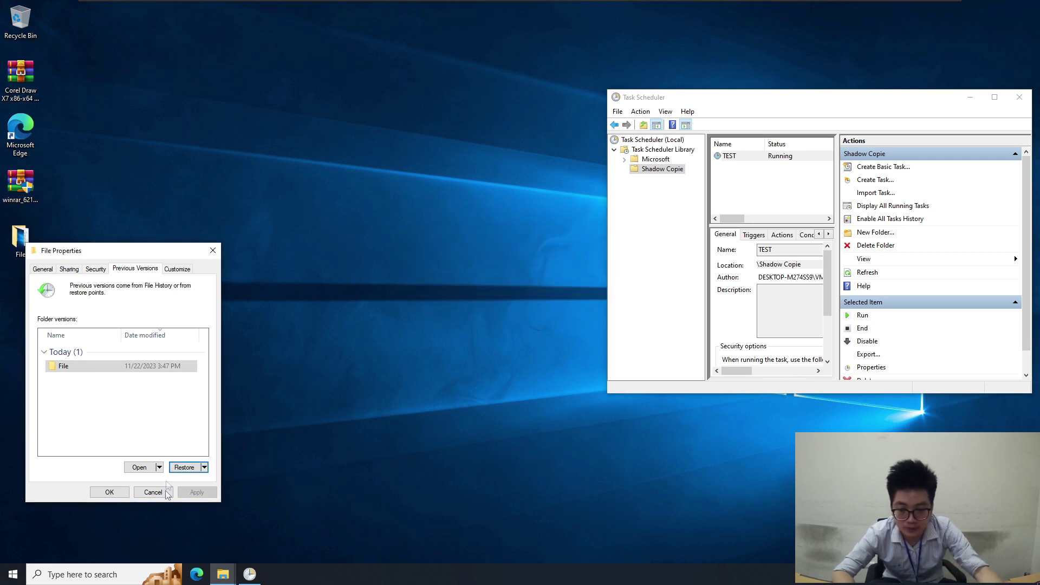
{"action": "left_click", "coordinate": [109, 491]}
Open the restored File folder and Cat.docx to verify the files are back, then close both
{"action": "double_click", "coordinate": [21, 240]}
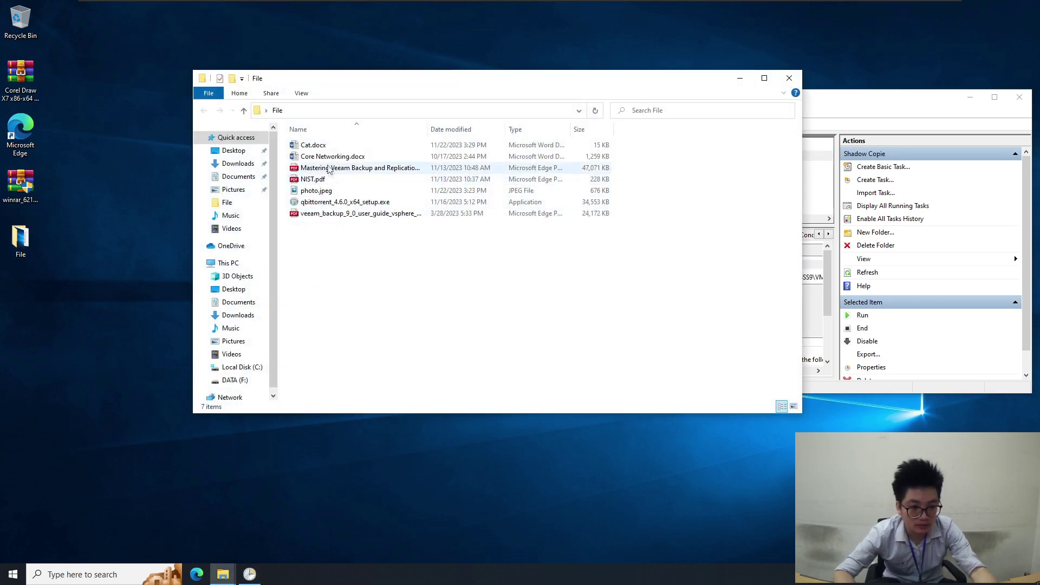
{"action": "double_click", "coordinate": [326, 149]}
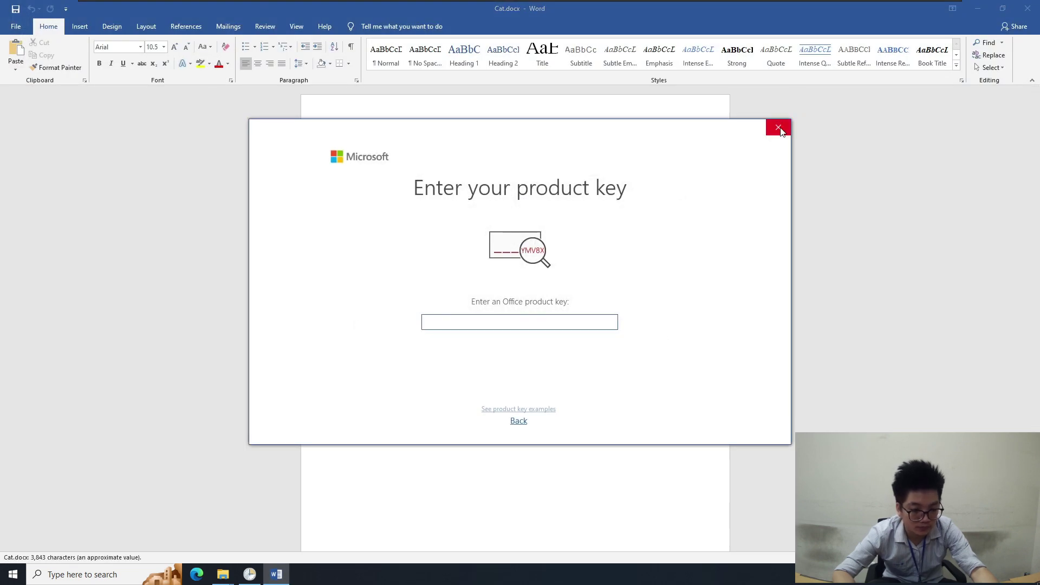
{"action": "left_click", "coordinate": [769, 132]}
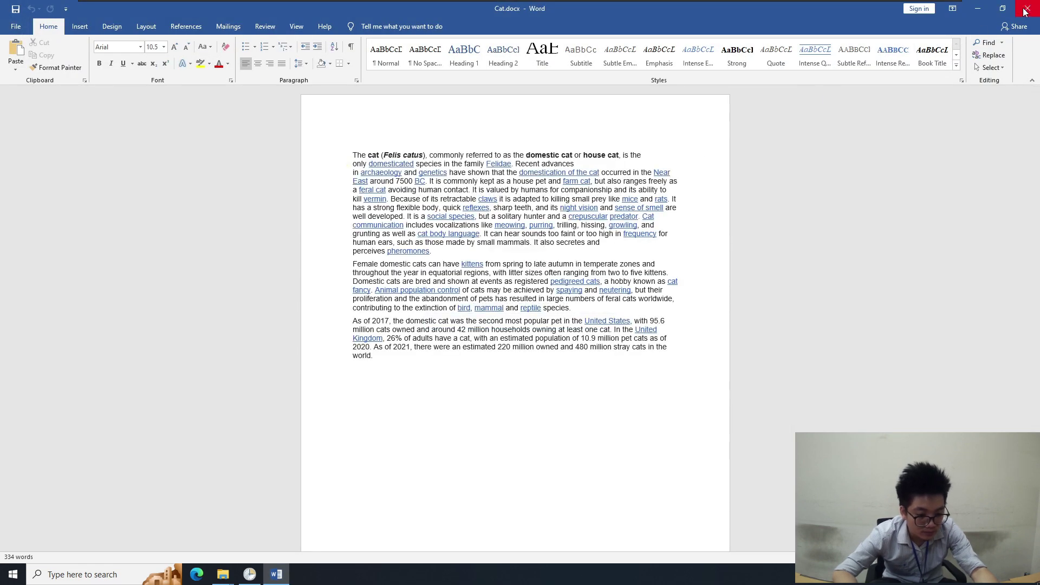
{"action": "left_click", "coordinate": [1026, 8]}
{"action": "left_click", "coordinate": [788, 78]}
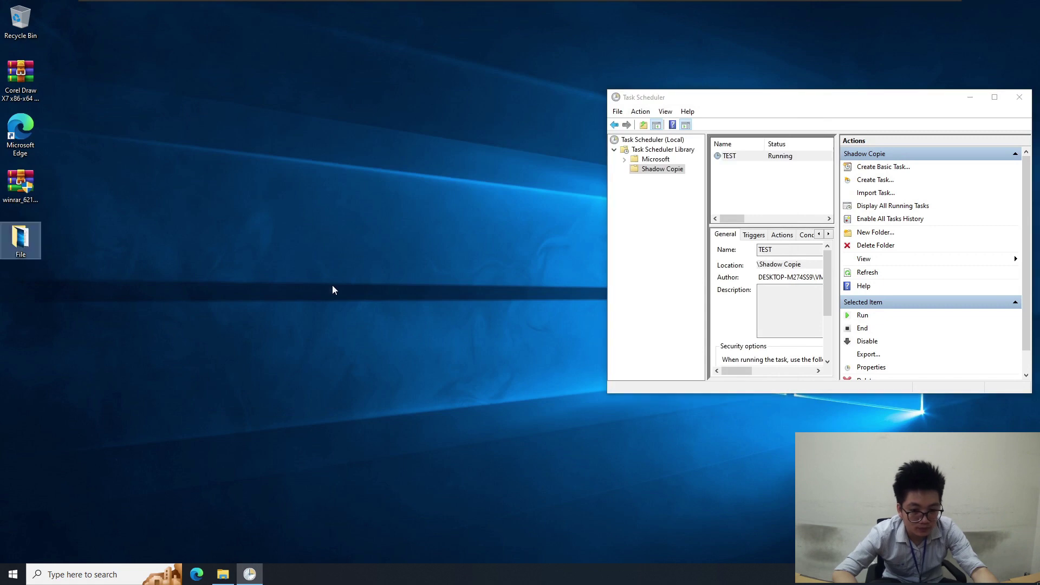
Close Task Scheduler and open drive DATA (F:) in a new File Explorer window
{"action": "left_click", "coordinate": [222, 575]}
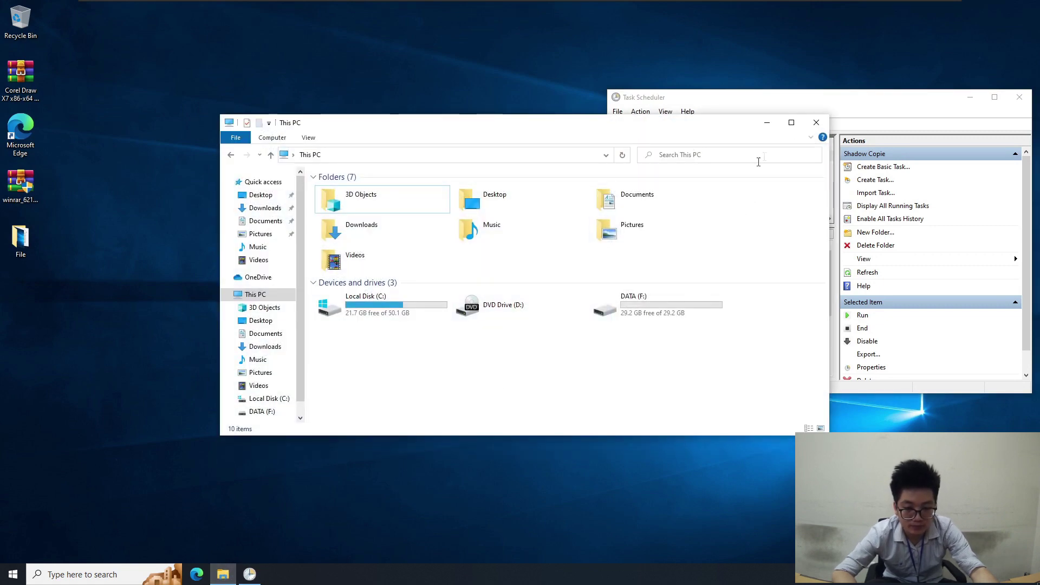
{"action": "left_click", "coordinate": [873, 106]}
{"action": "left_click", "coordinate": [1019, 97]}
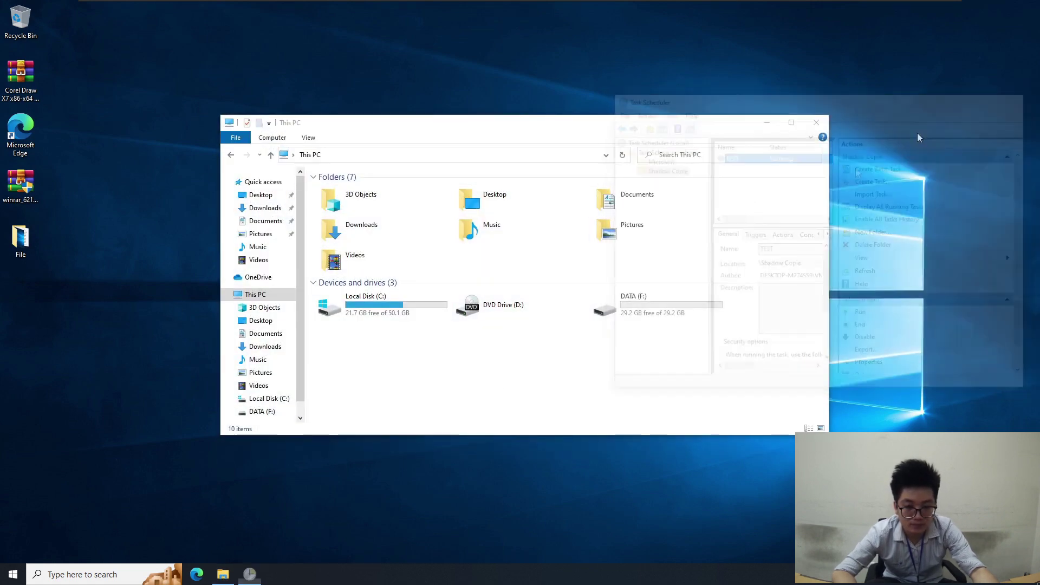
{"action": "left_click", "coordinate": [633, 313]}
{"action": "double_click", "coordinate": [632, 313]}
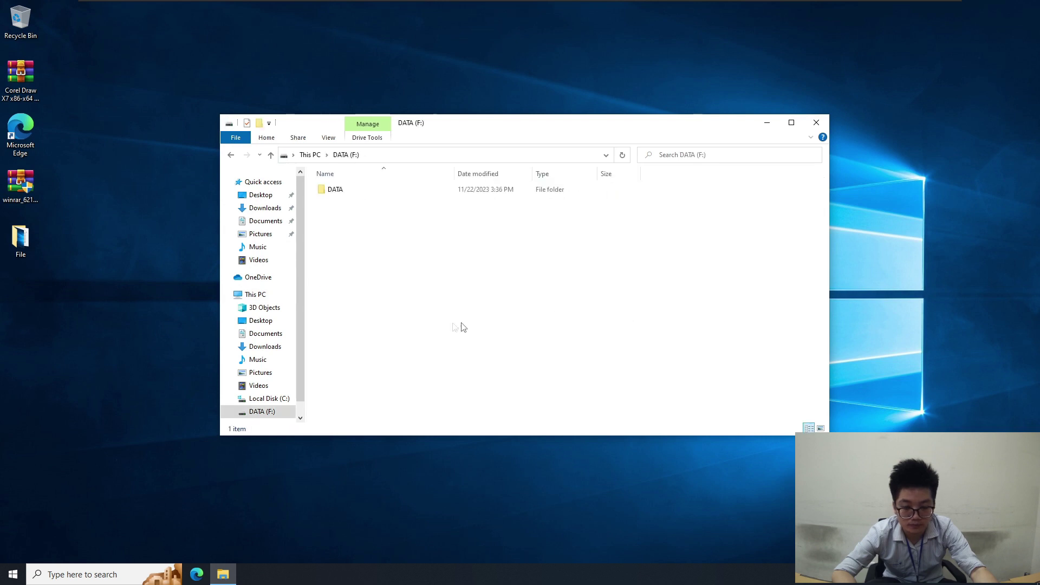
Check the DATA folder's Previous Versions, which lists no available versions
{"action": "left_click", "coordinate": [357, 189]}
{"action": "right_click", "coordinate": [356, 188]}
{"action": "left_click", "coordinate": [417, 430]}
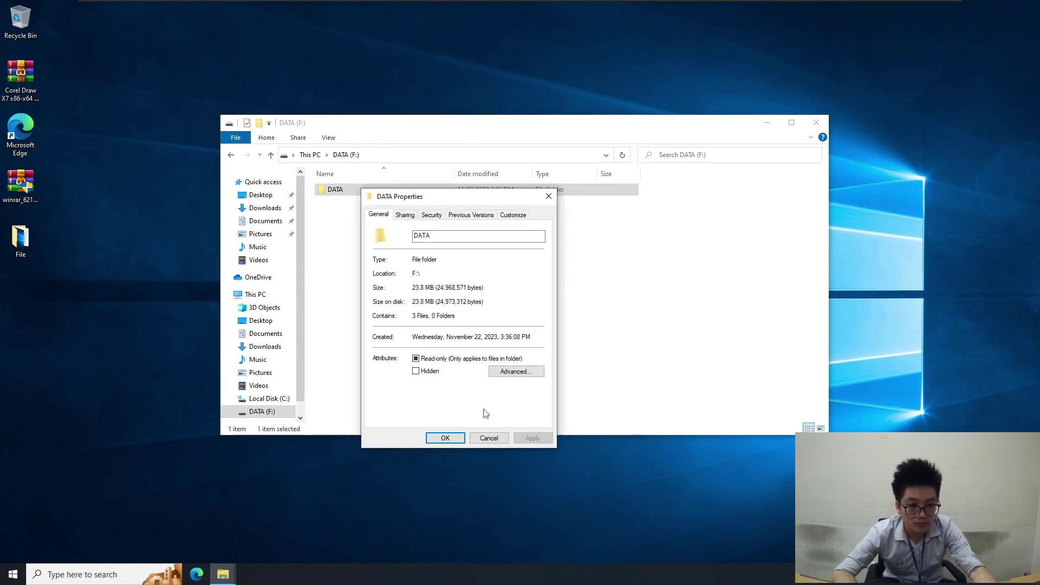
{"action": "left_click", "coordinate": [471, 215]}
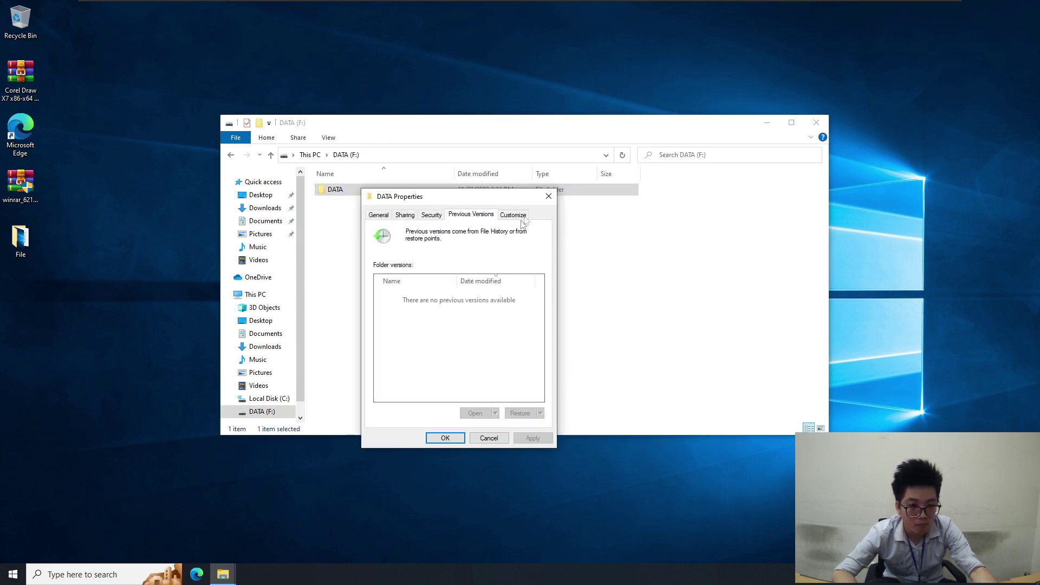
{"action": "left_click", "coordinate": [549, 196]}
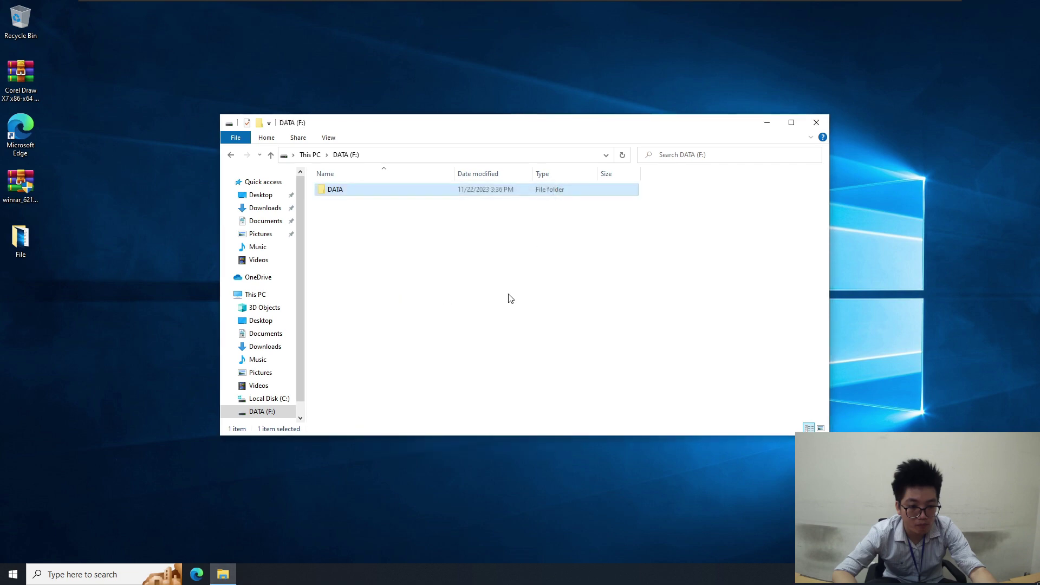
{"action": "left_click", "coordinate": [16, 574]}
Launch Task Scheduler, show the Shadow Copie folder, and start creating a new task there
{"action": "type", "text": "tas"}
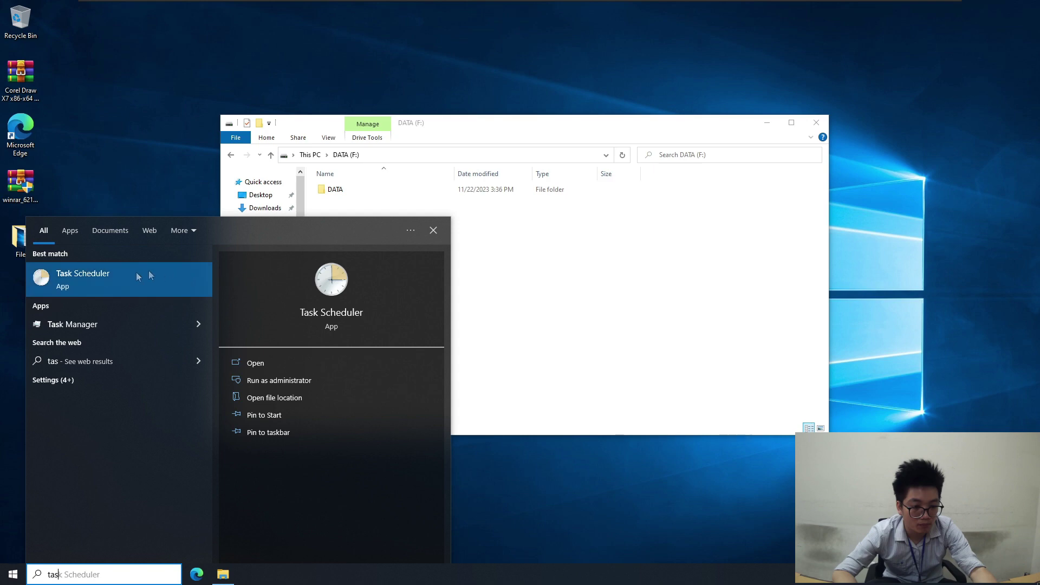
{"action": "left_click", "coordinate": [134, 273]}
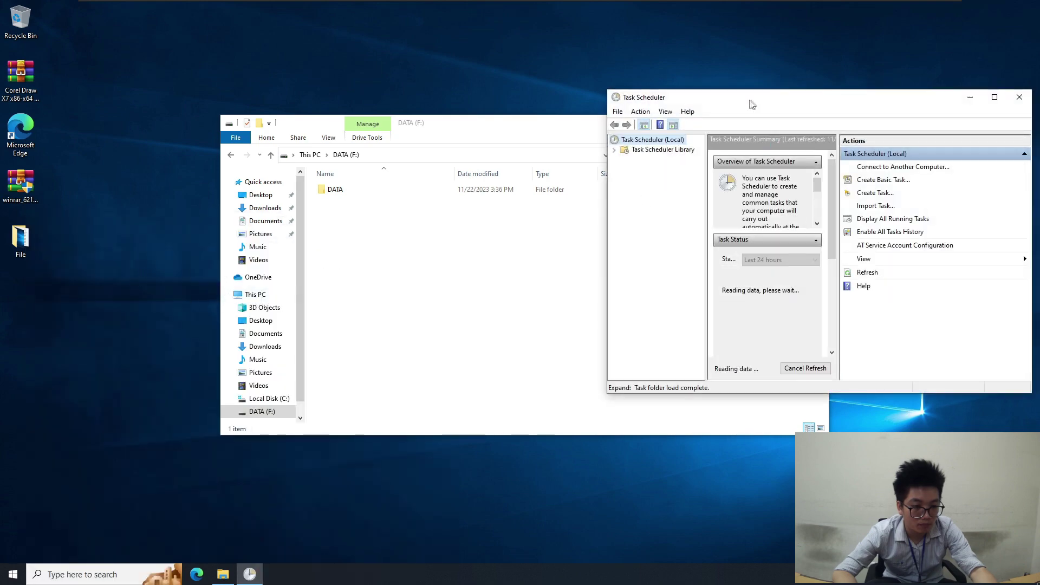
{"action": "left_click_drag", "start_coordinate": [744, 104], "coordinate": [526, 116]}
{"action": "left_click", "coordinate": [396, 162]}
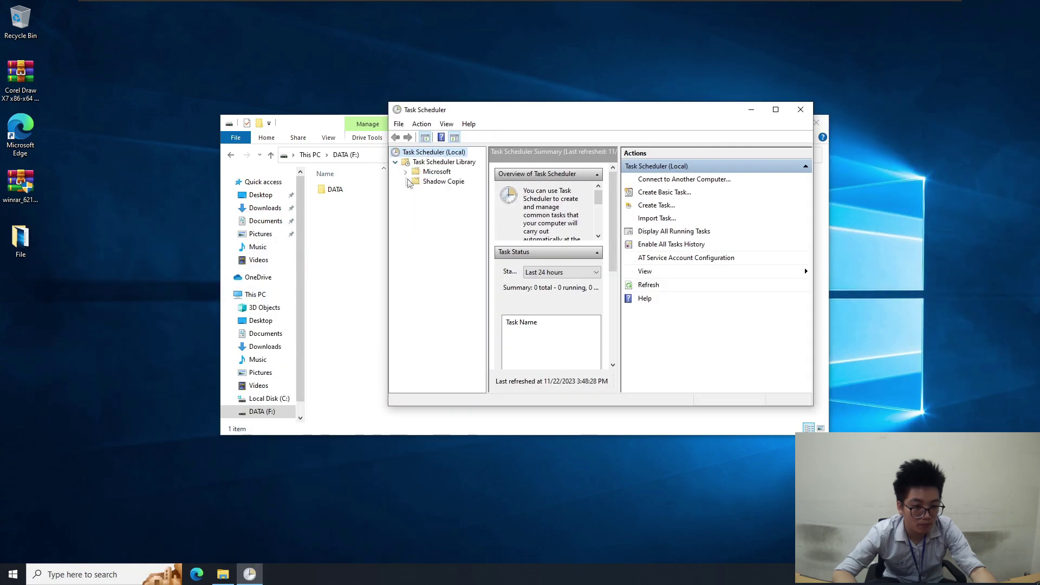
{"action": "left_click", "coordinate": [428, 182]}
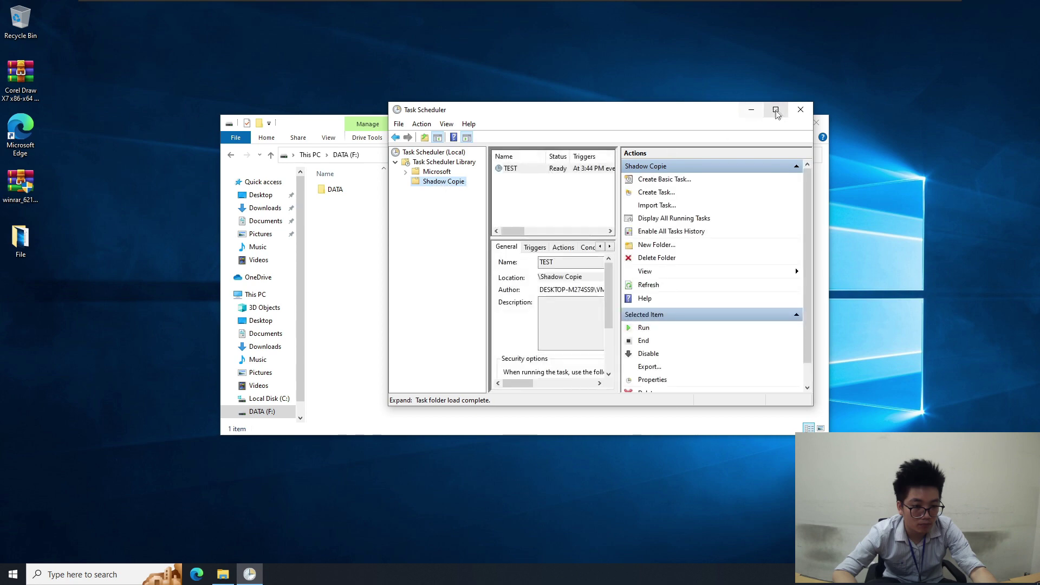
{"action": "left_click", "coordinate": [776, 109]}
{"action": "right_click", "coordinate": [134, 97]}
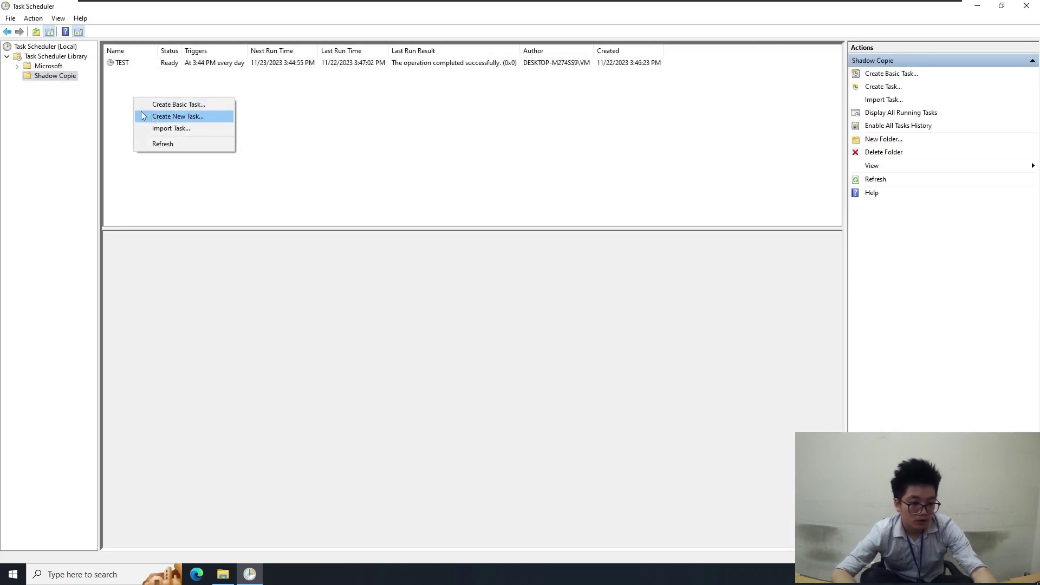
{"action": "left_click", "coordinate": [156, 118]}
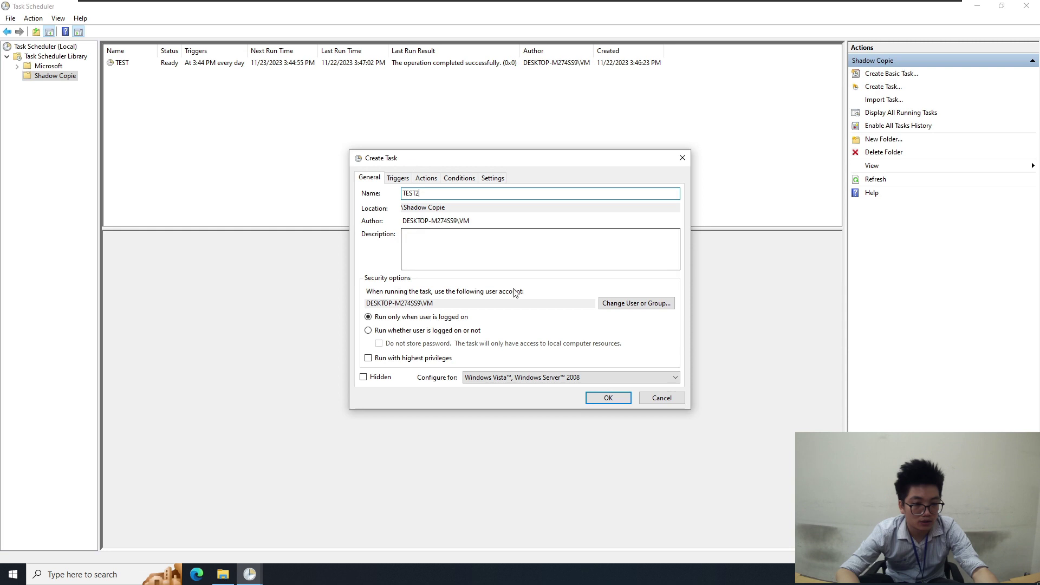
Set TEST2 to run whether logged on or not, with a daily trigger
{"action": "left_click", "coordinate": [421, 331]}
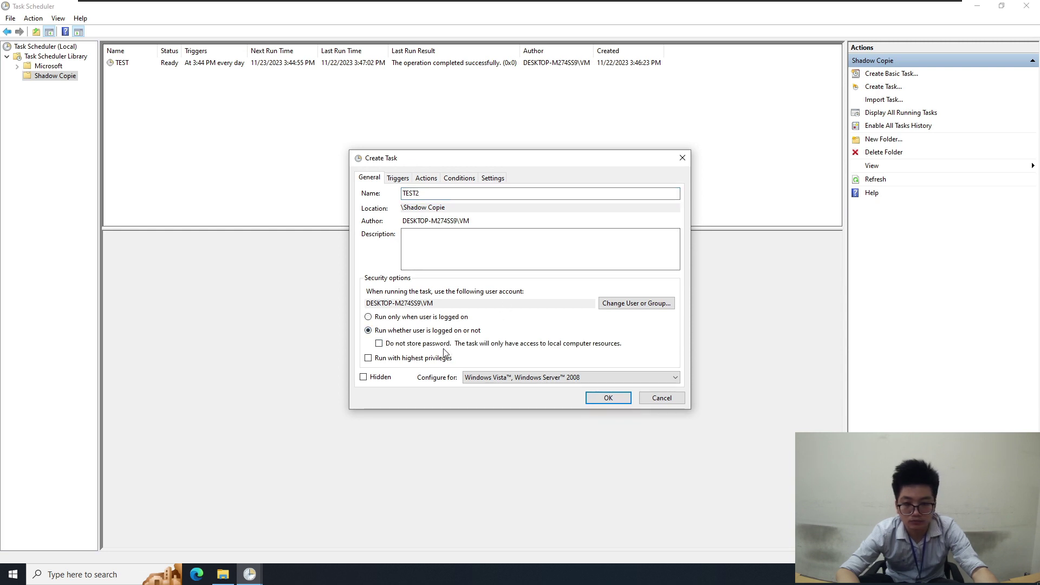
{"action": "left_click", "coordinate": [398, 178]}
{"action": "left_click", "coordinate": [390, 376]}
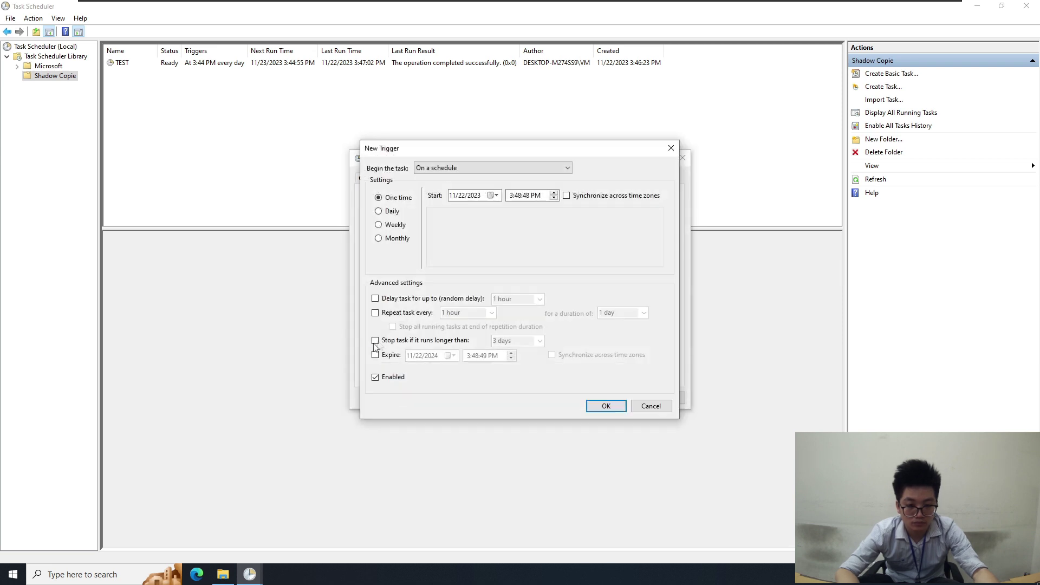
{"action": "left_click", "coordinate": [379, 211]}
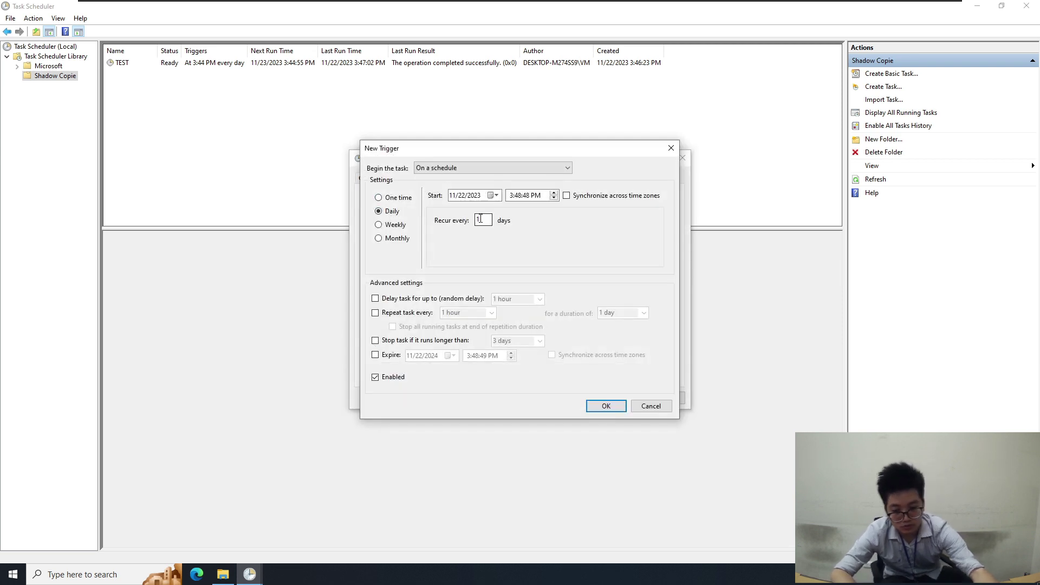
{"action": "left_click", "coordinate": [606, 406]}
Add a new action with wmic as the program to run
{"action": "left_click", "coordinate": [426, 177]}
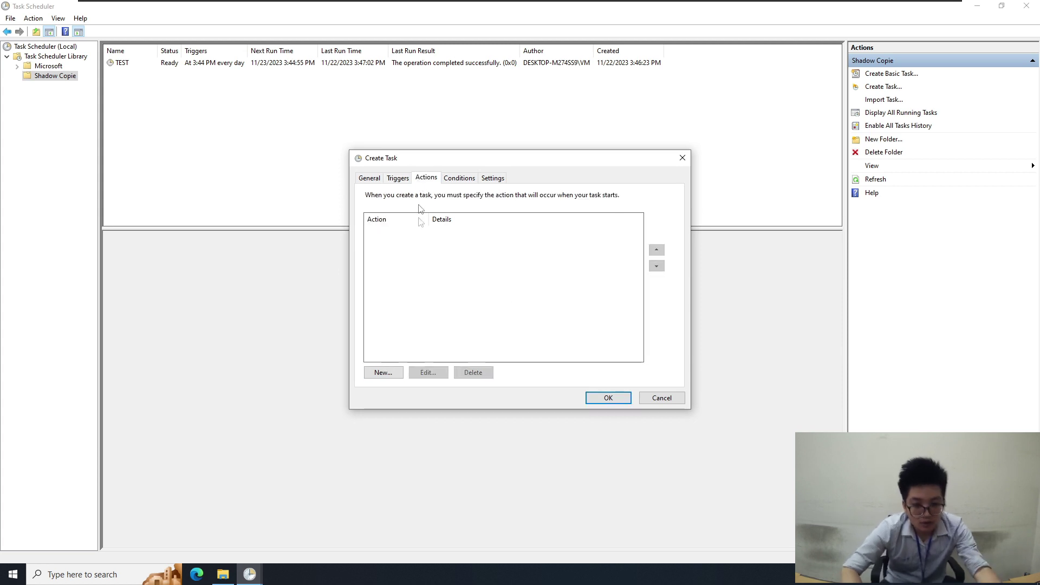
{"action": "left_click", "coordinate": [386, 374]}
{"action": "left_click", "coordinate": [499, 234]}
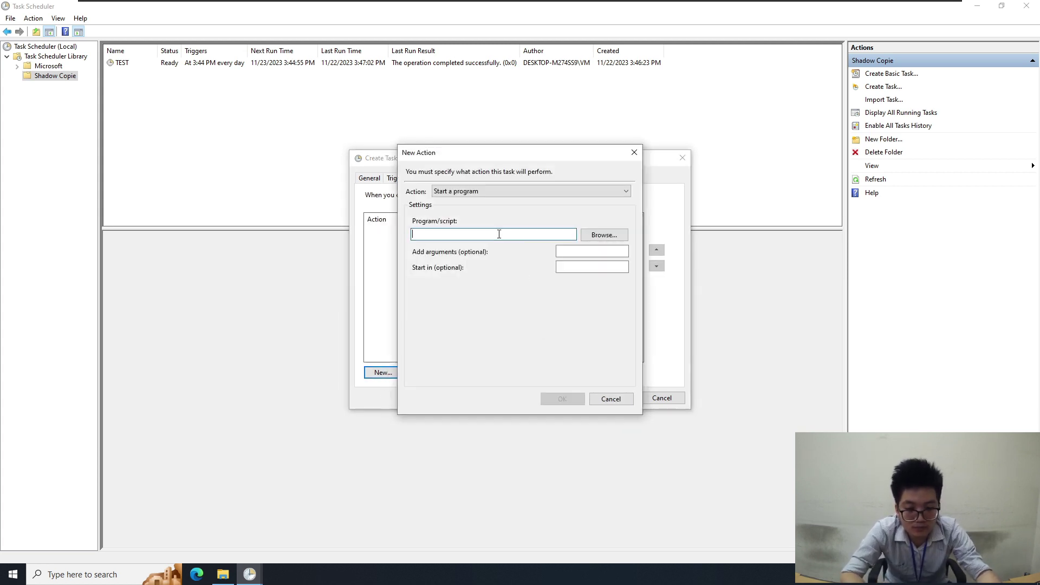
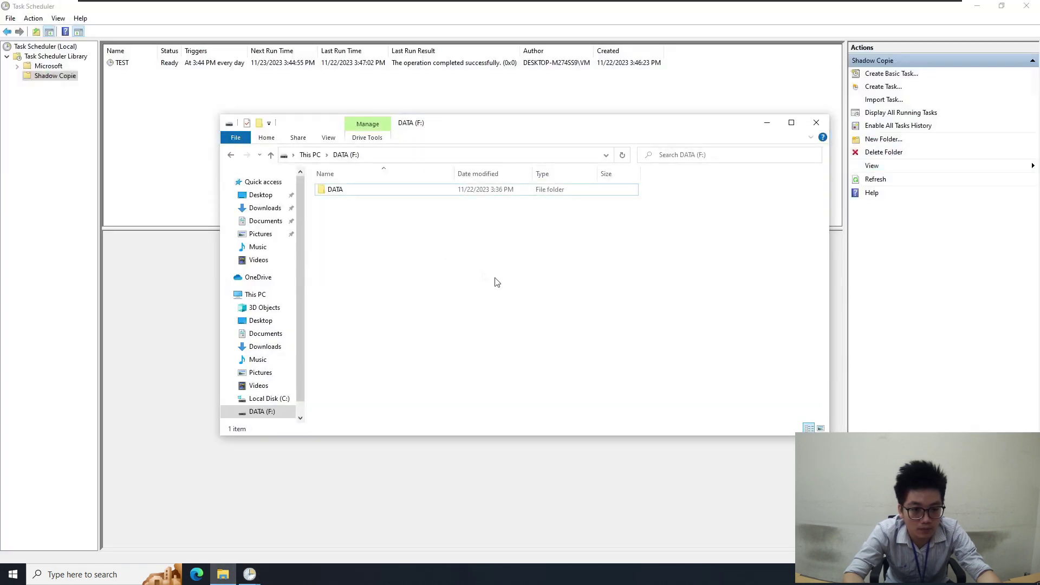
Confirm the wmic shadowcopy action for drive F: in the TEST2 task
{"action": "left_click", "coordinate": [310, 154]}
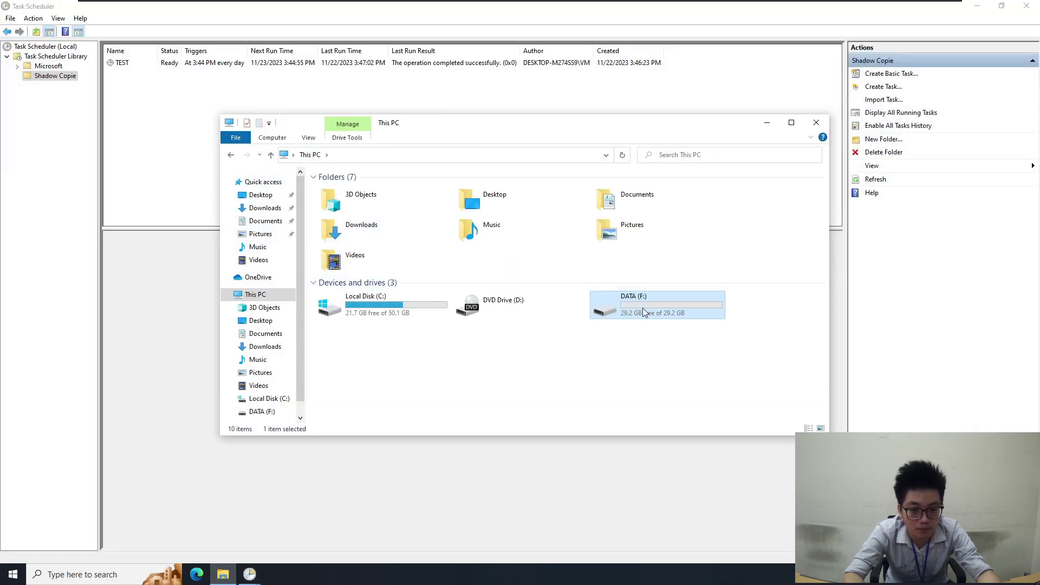
{"action": "left_click", "coordinate": [767, 122]}
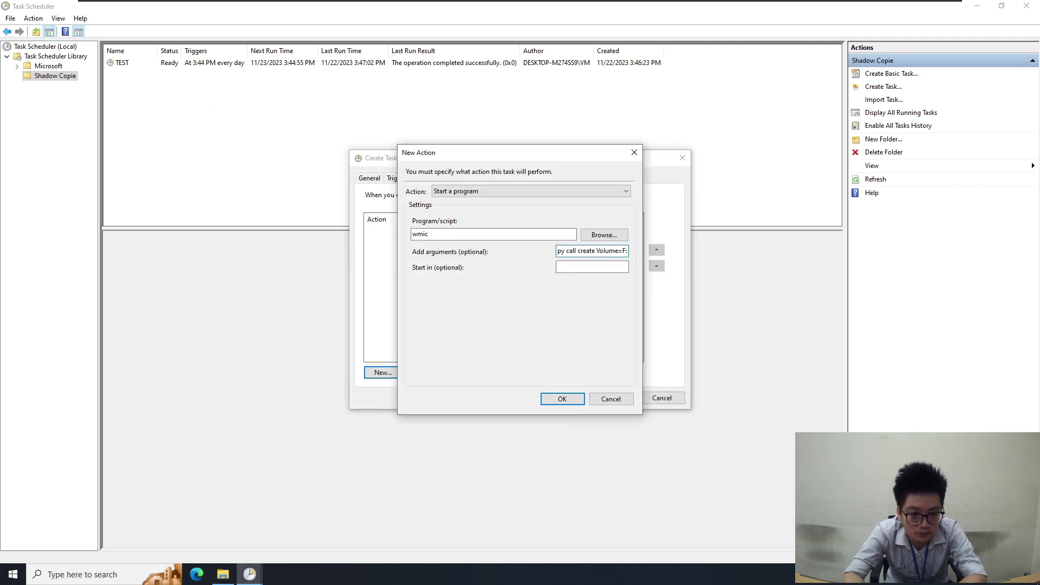
{"action": "left_click", "coordinate": [559, 399]}
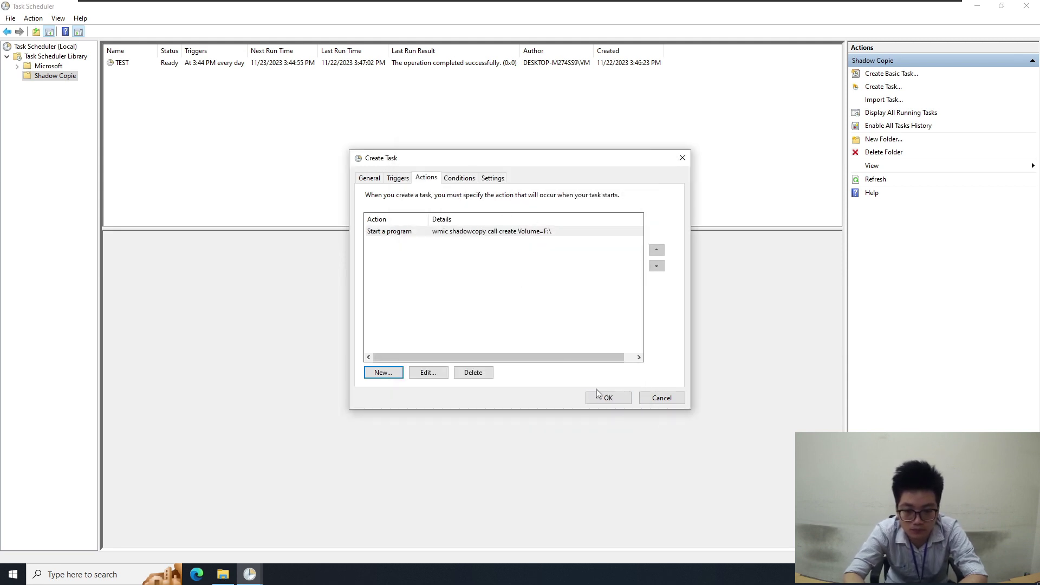
Enable restart on failure in Settings and save TEST2 with the account password
{"action": "left_click", "coordinate": [459, 179]}
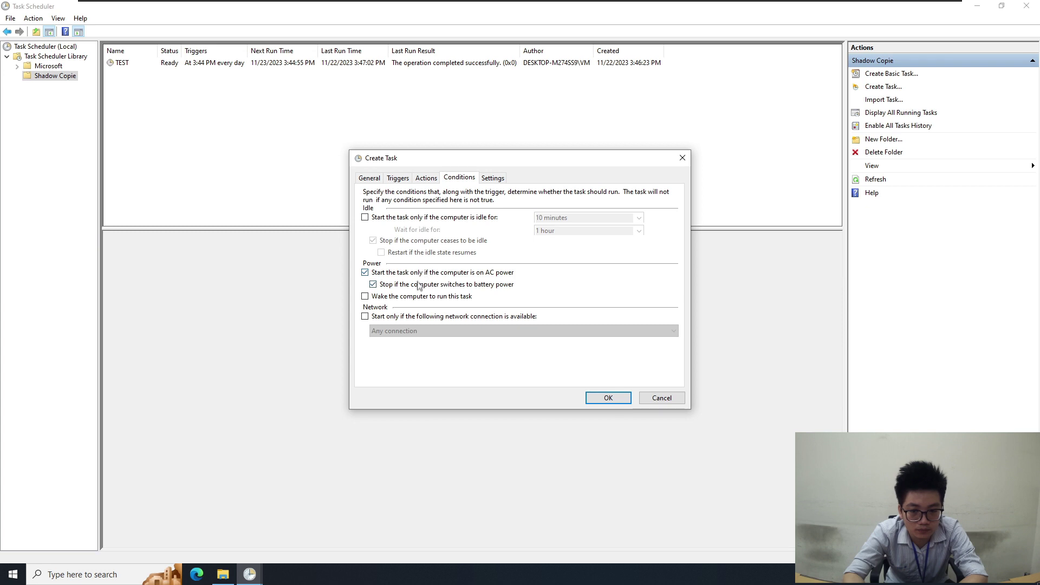
{"action": "left_click", "coordinate": [490, 178]}
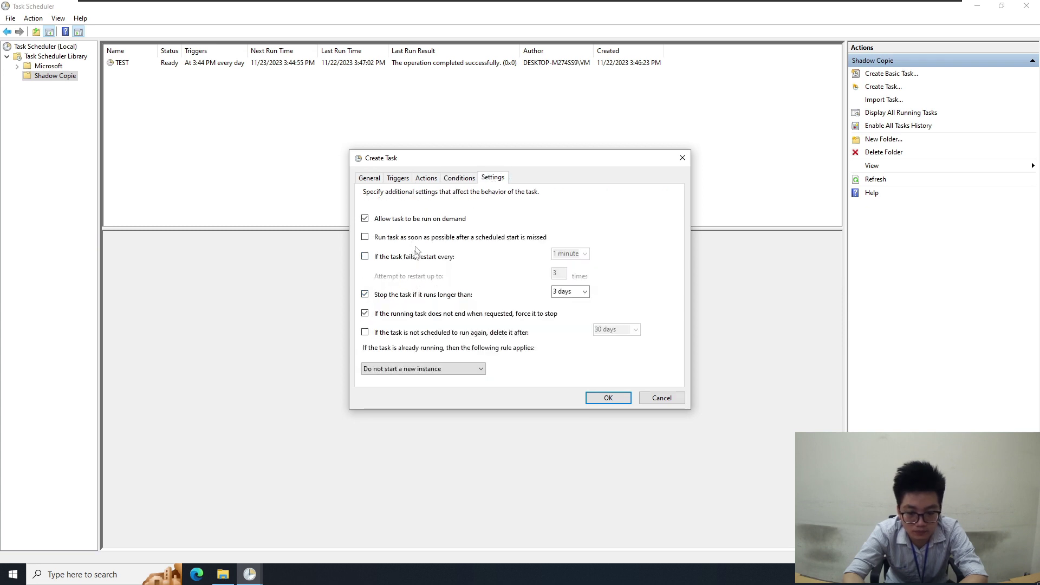
{"action": "left_click", "coordinate": [365, 255]}
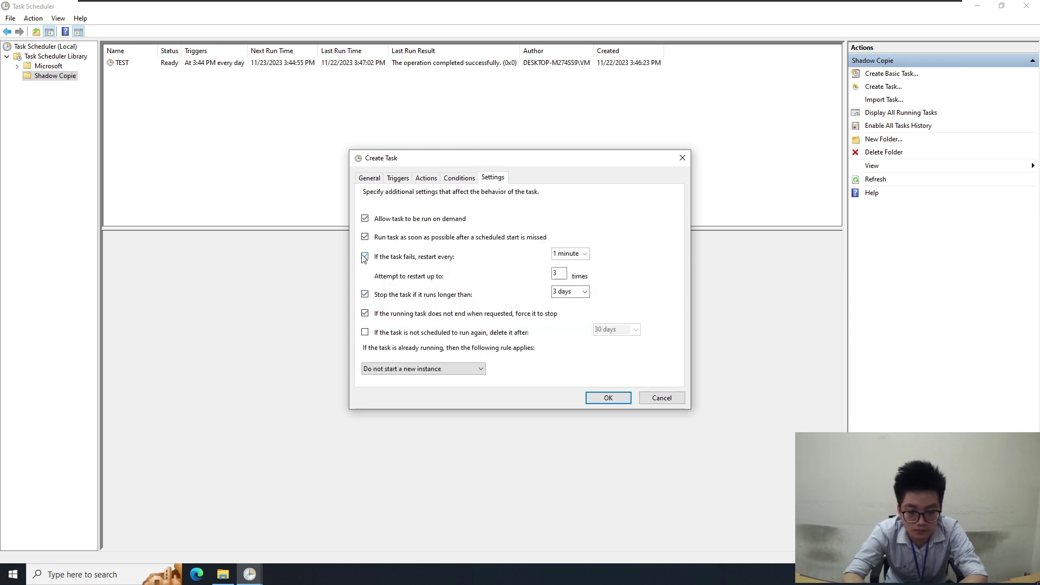
{"action": "left_click", "coordinate": [608, 399]}
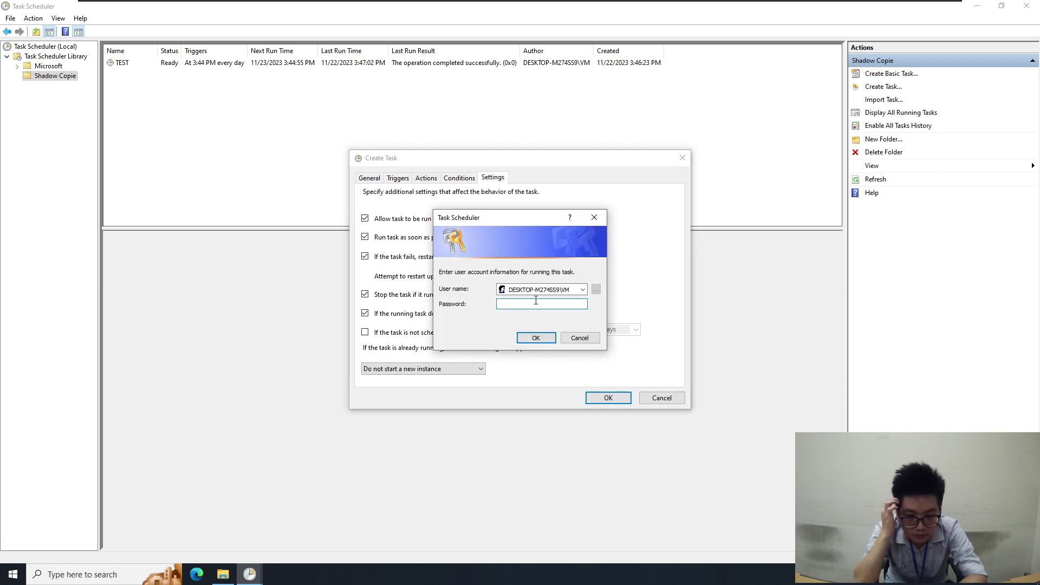
{"action": "type", "text": "1234"}
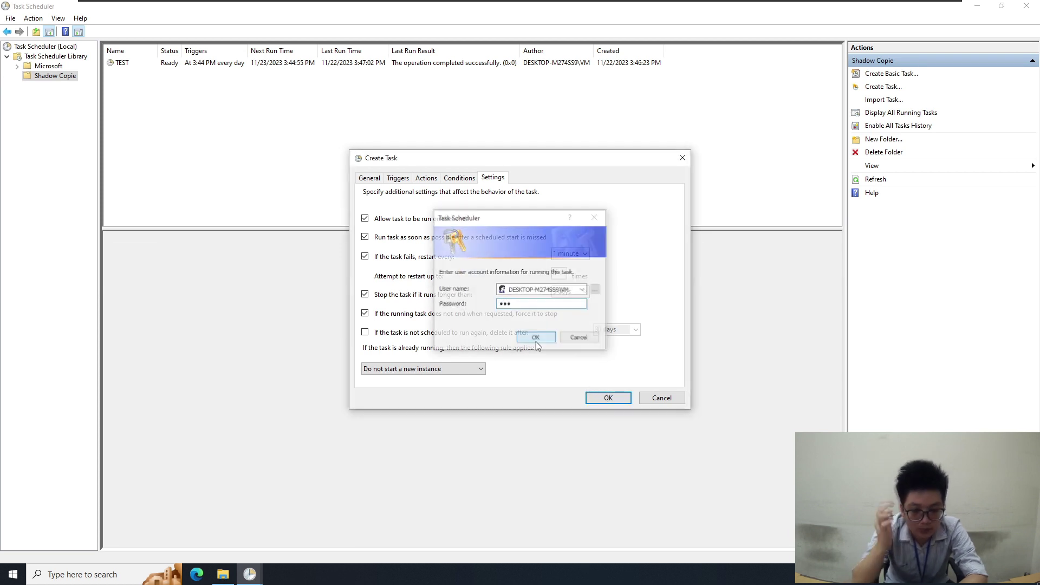
{"action": "left_click", "coordinate": [535, 338]}
{"action": "left_click", "coordinate": [489, 150]}
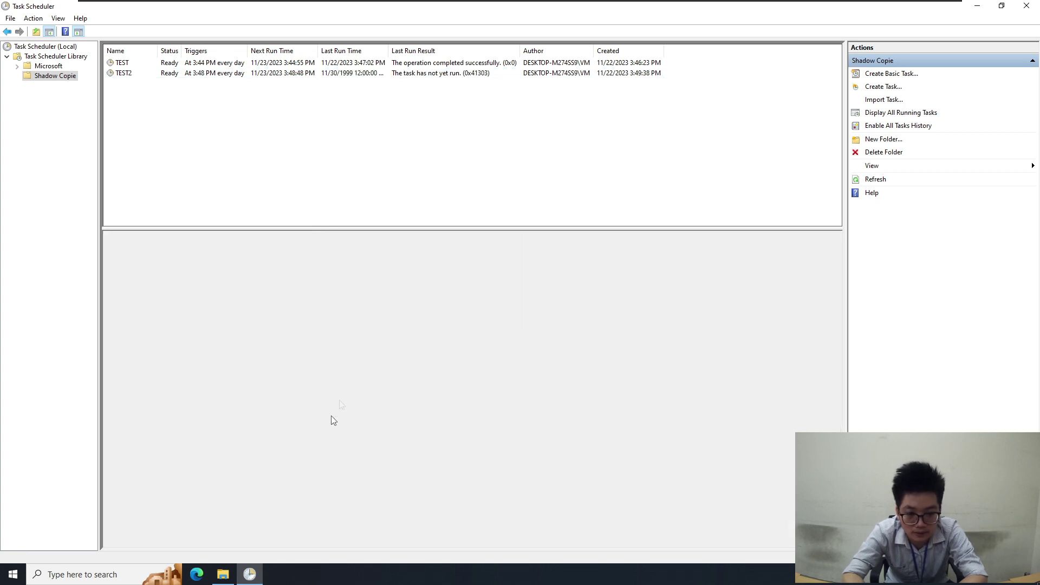
Review the DATA (F:) drive properties, including its Customize and Previous Versions pages
{"action": "left_click", "coordinate": [222, 574]}
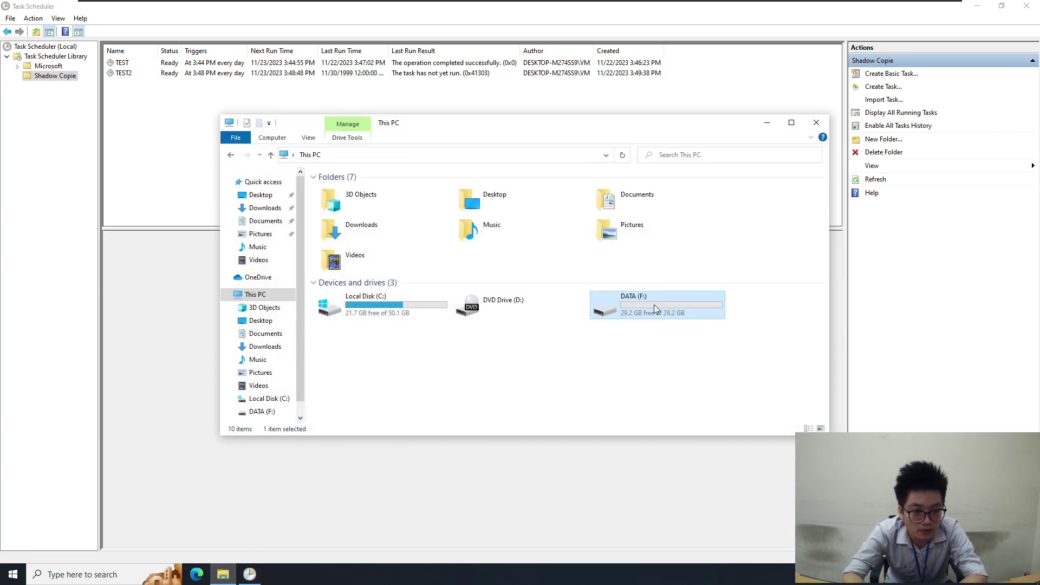
{"action": "right_click", "coordinate": [652, 307]}
{"action": "left_click", "coordinate": [682, 547]}
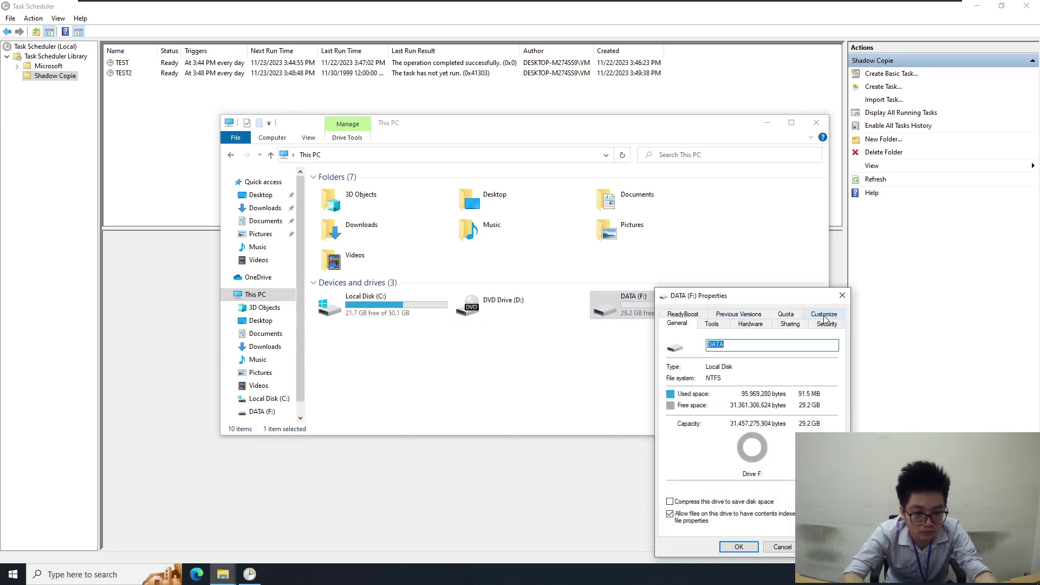
{"action": "left_click", "coordinate": [824, 315]}
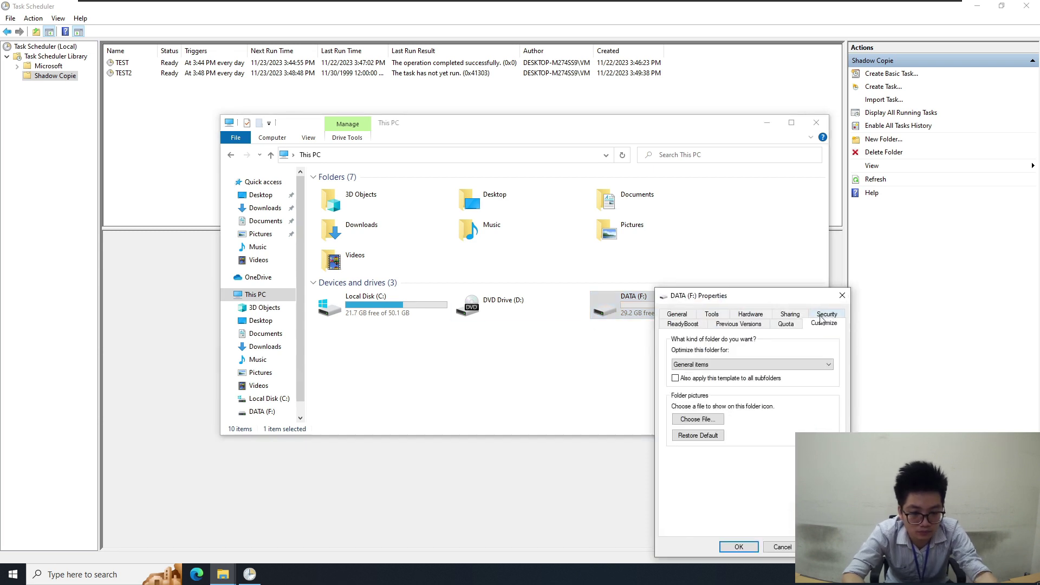
{"action": "left_click", "coordinate": [750, 325]}
{"action": "left_click", "coordinate": [842, 295]}
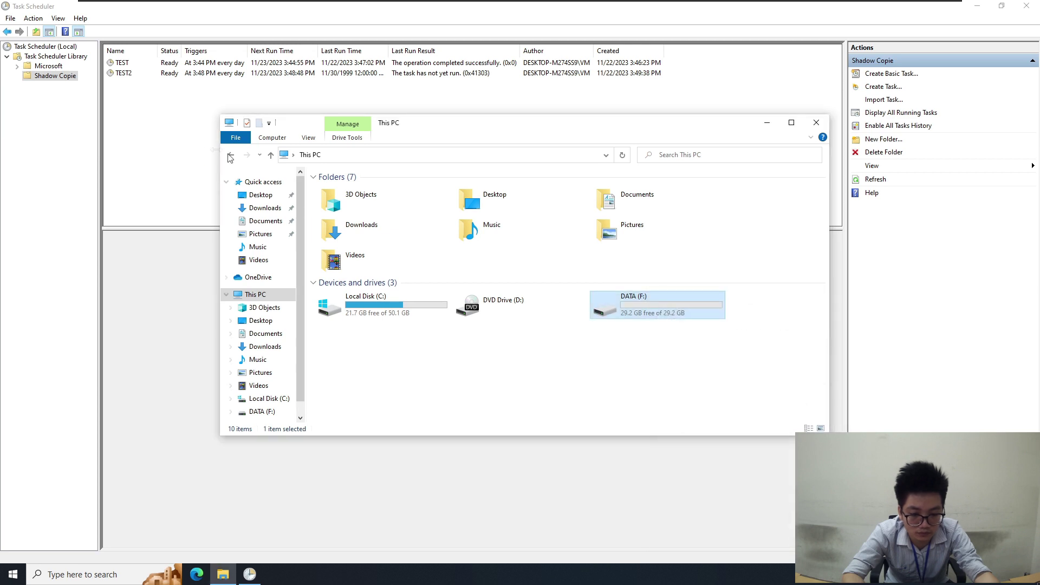
Run TEST2 on demand and shrink Task Scheduler so both windows are visible
{"action": "left_click", "coordinate": [149, 83]}
{"action": "left_click", "coordinate": [135, 73]}
{"action": "right_click", "coordinate": [136, 73]}
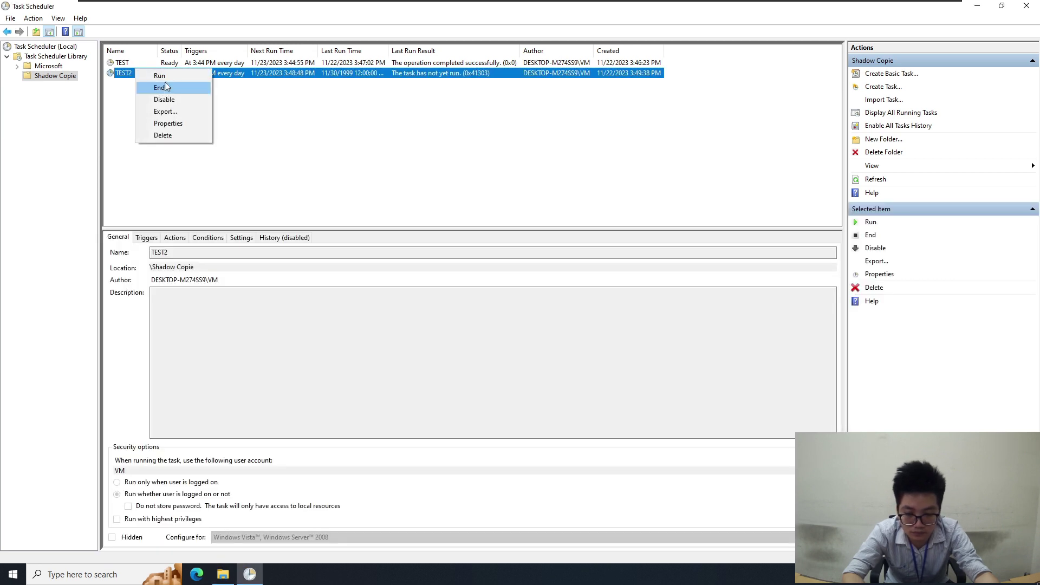
{"action": "left_click", "coordinate": [164, 79]}
{"action": "left_click_drag", "start_coordinate": [784, 7], "coordinate": [657, 90]}
{"action": "left_click_drag", "start_coordinate": [420, 128], "coordinate": [323, 121]}
Check which previous versions are listed for drive DATA (F:)
{"action": "right_click", "coordinate": [545, 305]}
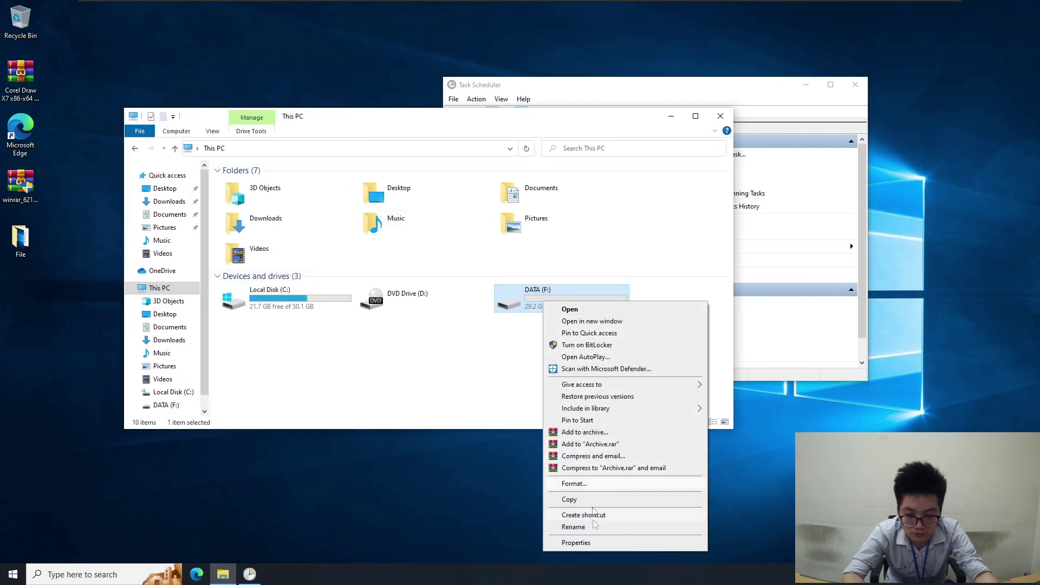
{"action": "left_click", "coordinate": [593, 543]}
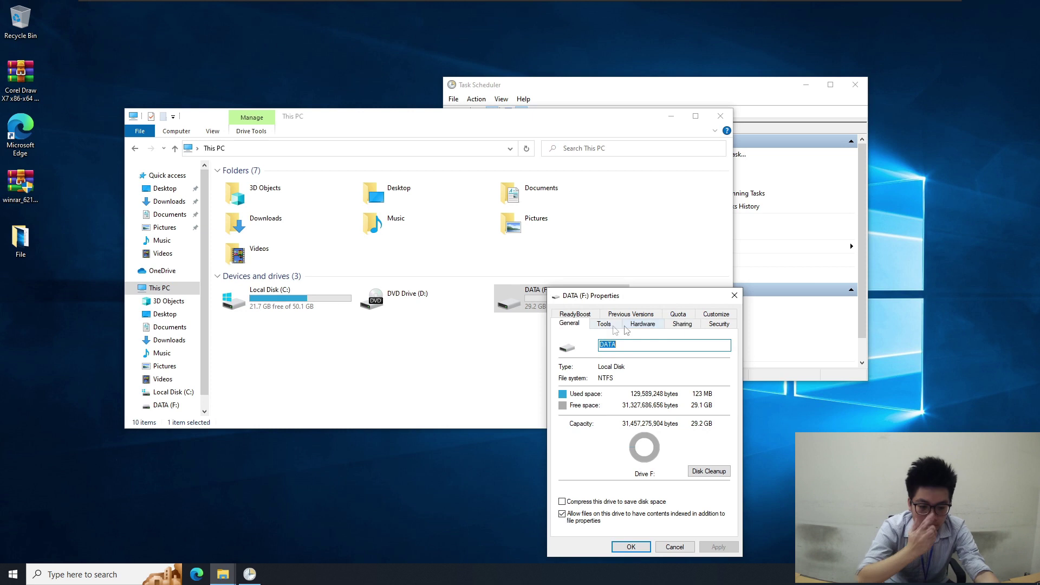
{"action": "left_click", "coordinate": [633, 315]}
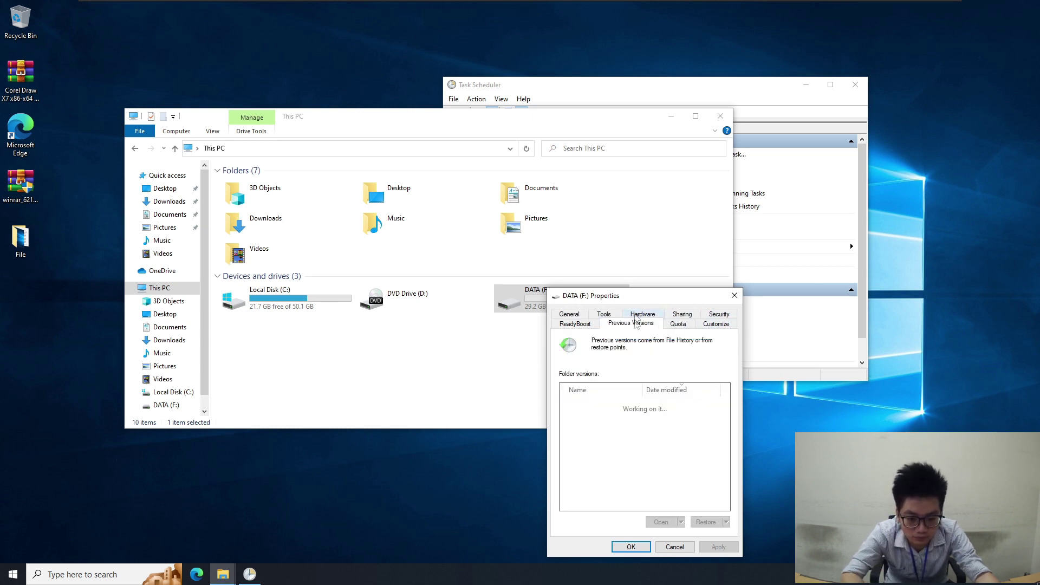
{"action": "left_click", "coordinate": [735, 295]}
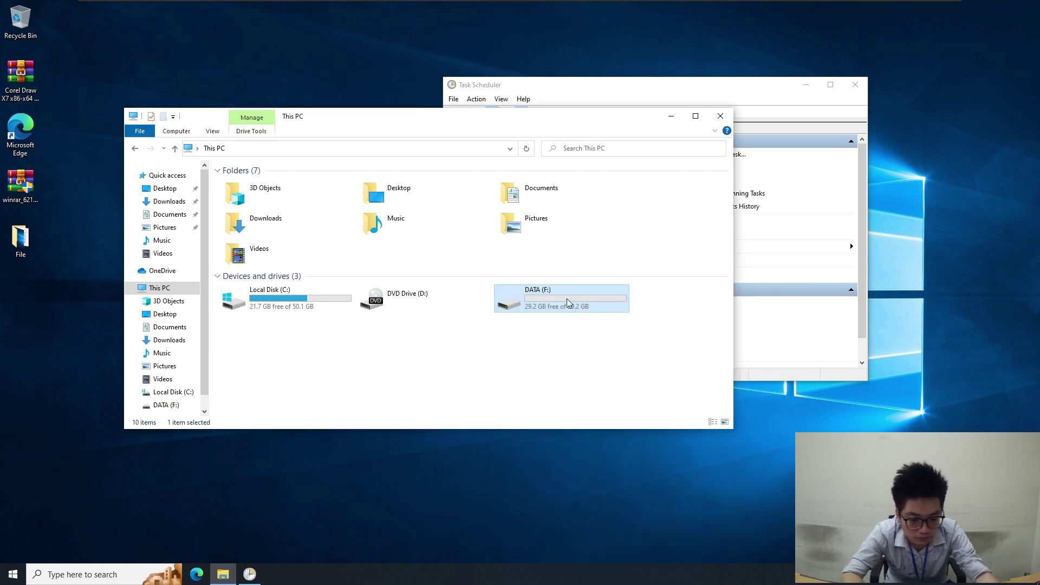
Try to quick-format DATA (F:), then decline because the drive is in use
{"action": "right_click", "coordinate": [556, 301]}
{"action": "left_click", "coordinate": [595, 480]}
{"action": "left_click", "coordinate": [239, 446]}
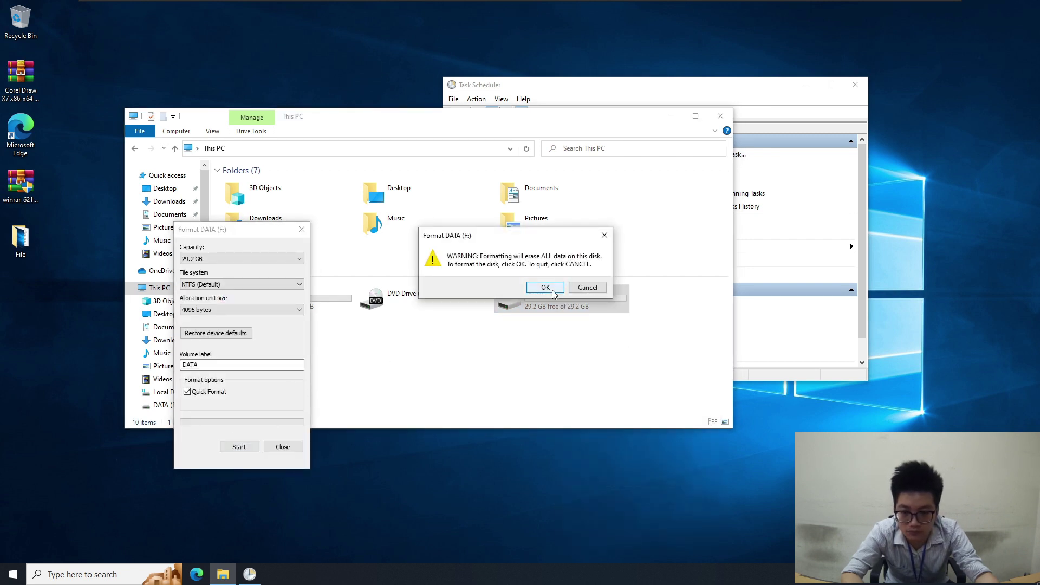
{"action": "left_click", "coordinate": [546, 288]}
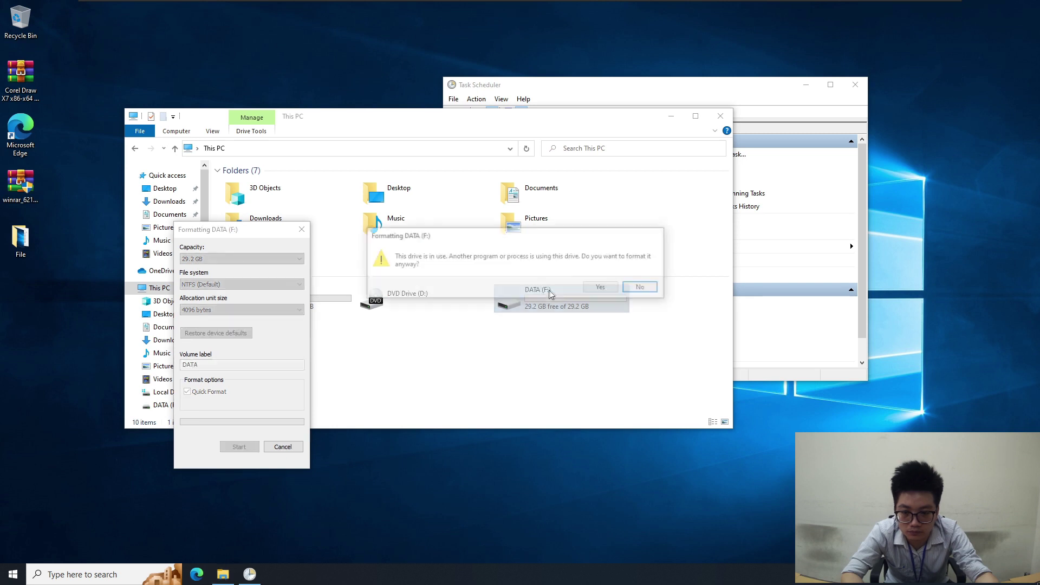
{"action": "left_click", "coordinate": [602, 289]}
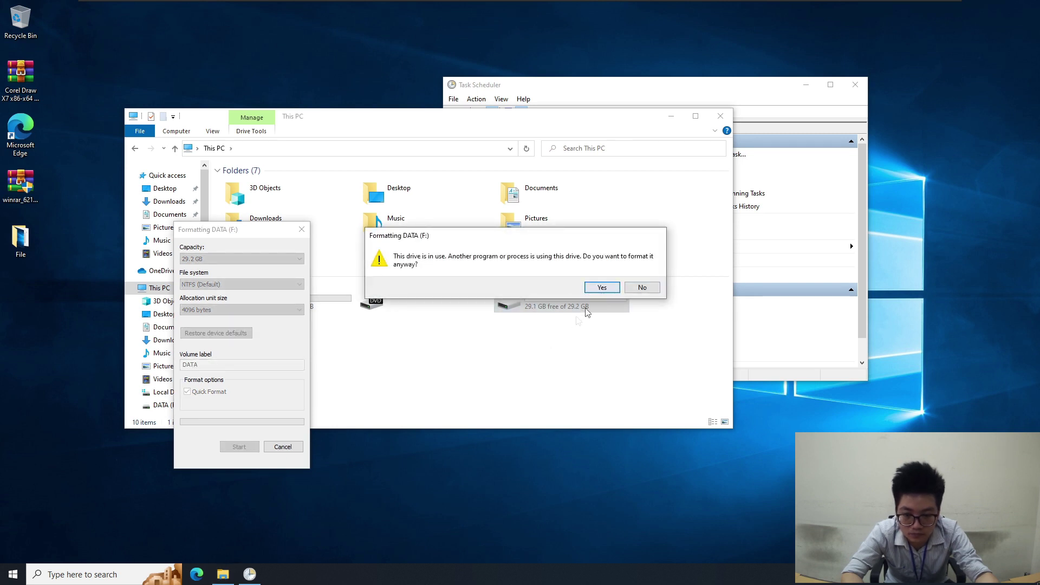
{"action": "left_click", "coordinate": [641, 288]}
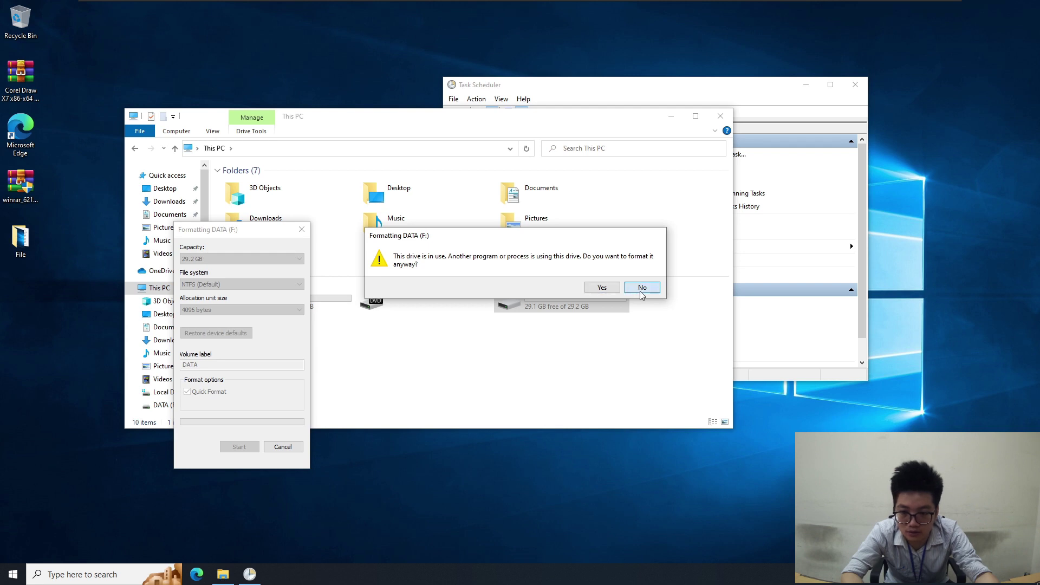
Close Task Scheduler, leaving the Format DATA (F:) window in front
{"action": "left_click", "coordinate": [569, 363]}
{"action": "left_click", "coordinate": [677, 95]}
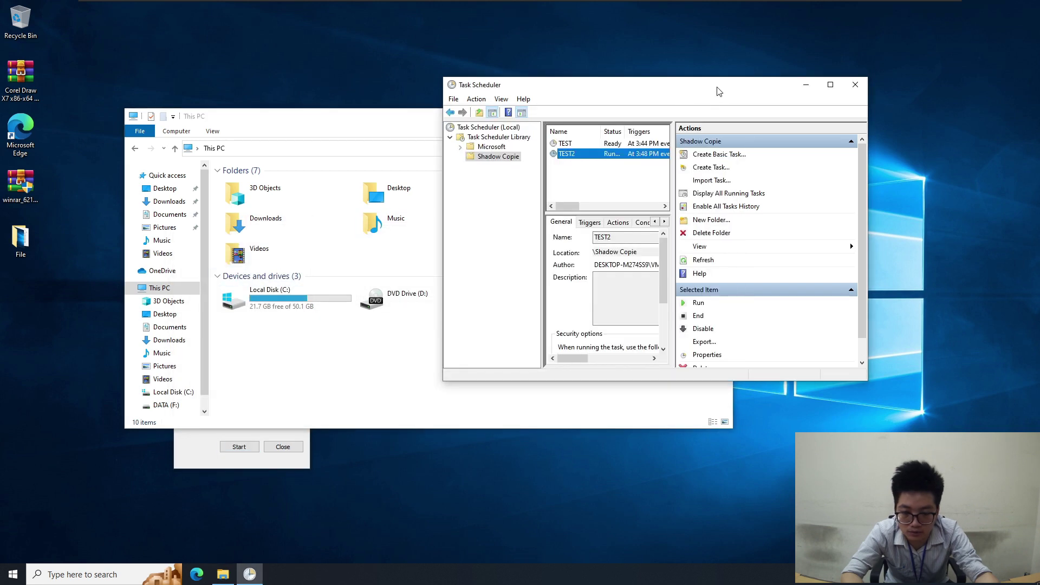
{"action": "left_click", "coordinate": [859, 87]}
{"action": "left_click", "coordinate": [300, 460]}
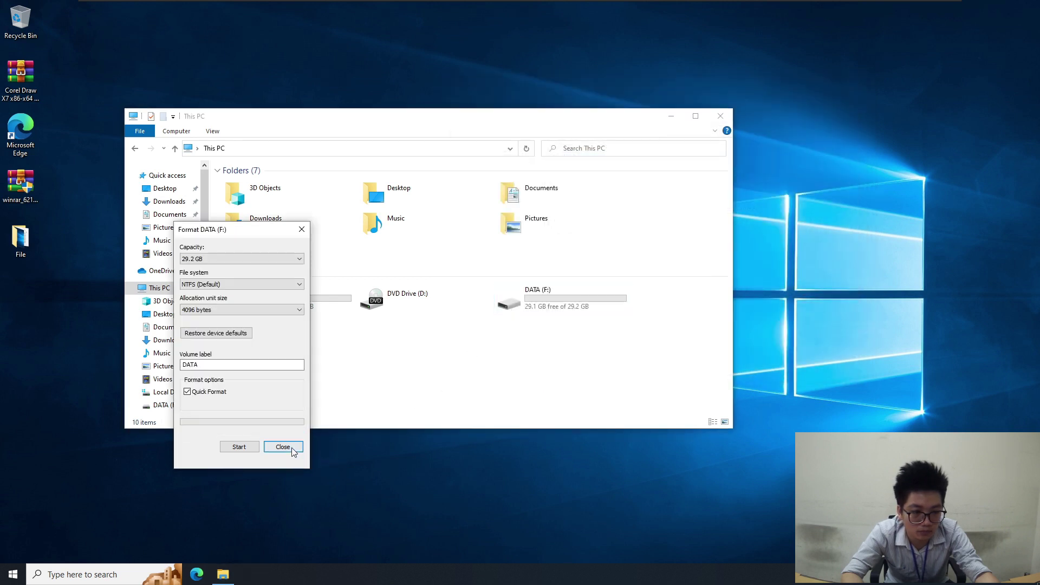
Close the Format window and browse DATA (F:) to see its DATA folder
{"action": "left_click", "coordinate": [282, 447]}
{"action": "double_click", "coordinate": [583, 298]}
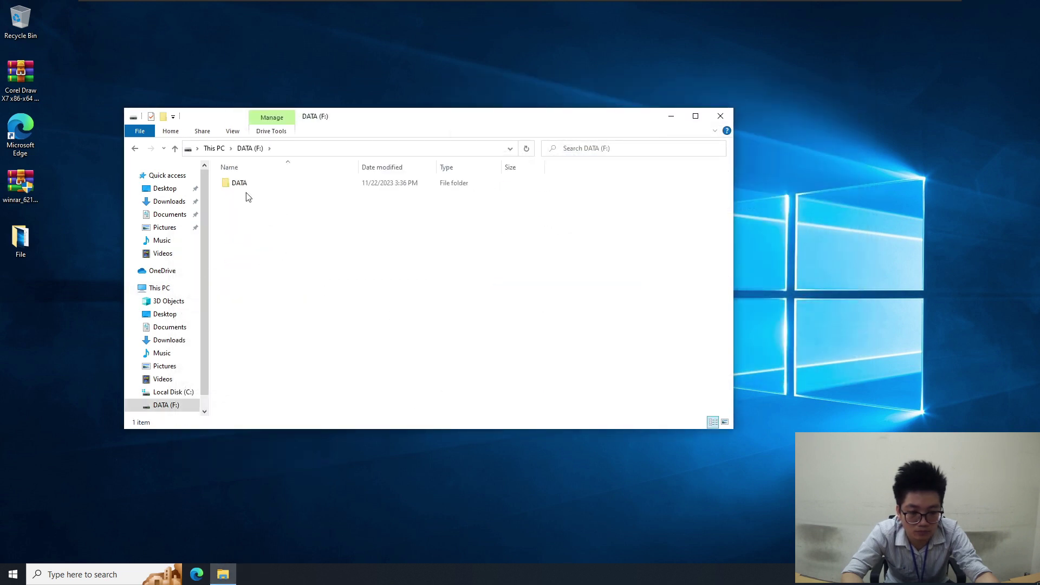
{"action": "left_click", "coordinate": [246, 190]}
{"action": "left_click", "coordinate": [135, 148]}
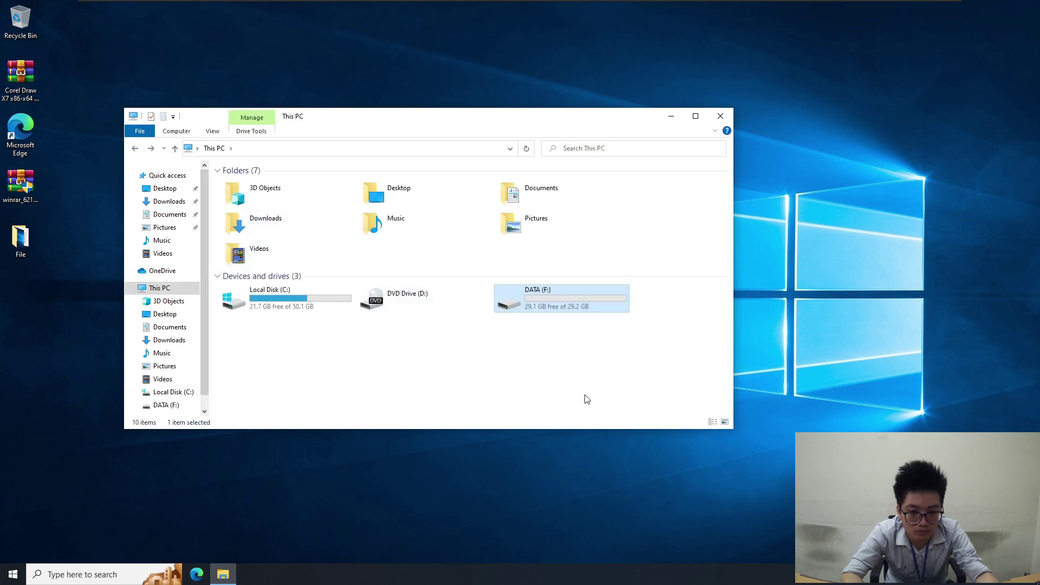
{"action": "double_click", "coordinate": [566, 300]}
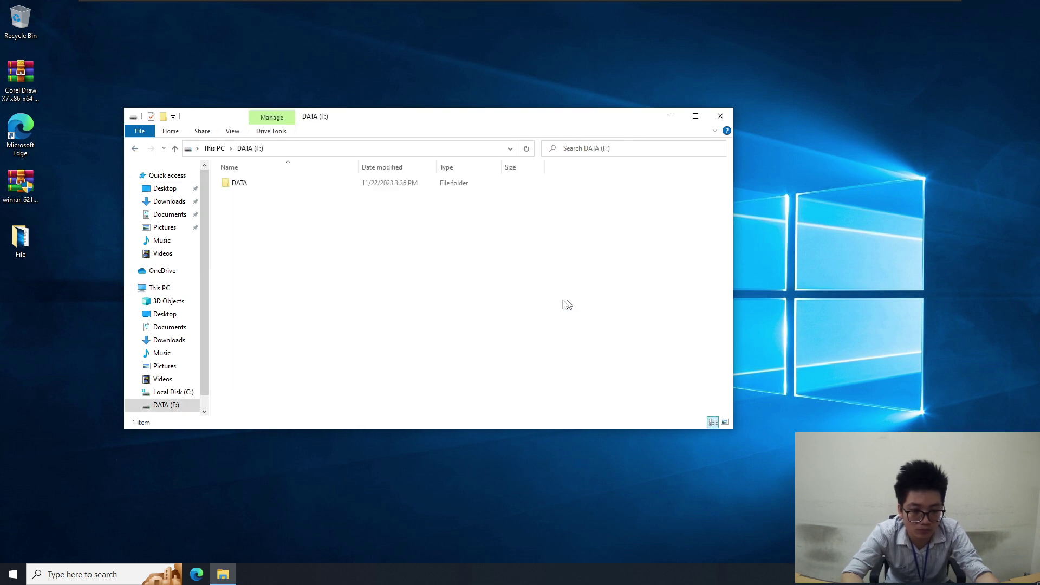
Quick-format DATA (F:), confirm it is empty, and return to This PC
{"action": "right_click", "coordinate": [589, 310]}
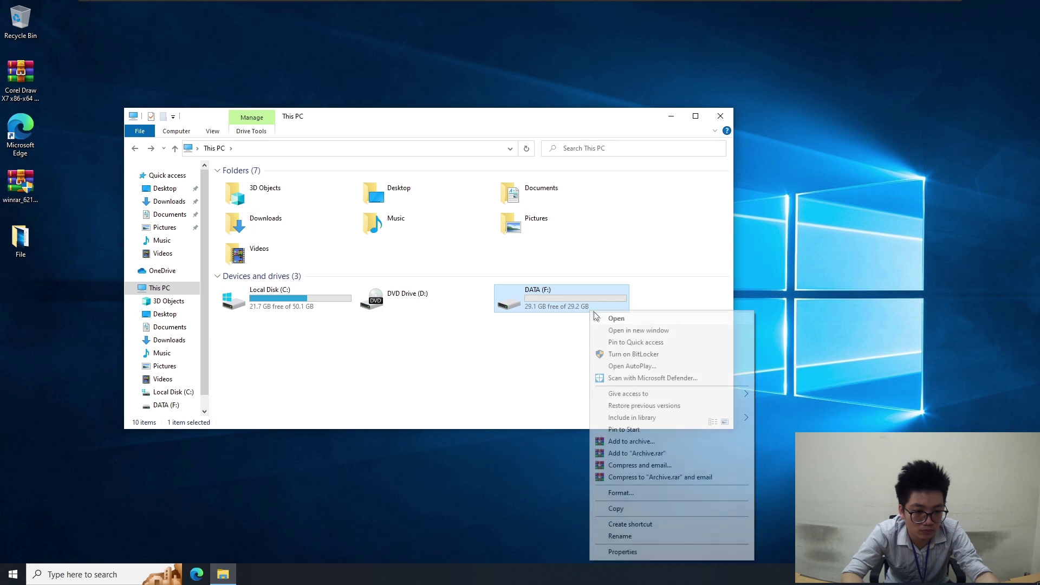
{"action": "left_click", "coordinate": [638, 494]}
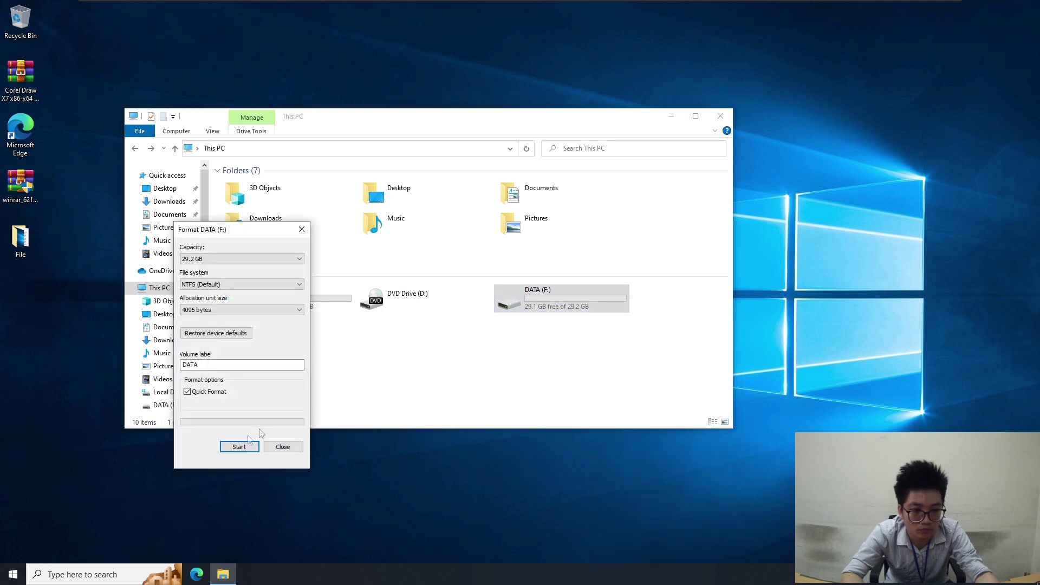
{"action": "left_click", "coordinate": [238, 449]}
{"action": "left_click", "coordinate": [543, 288]}
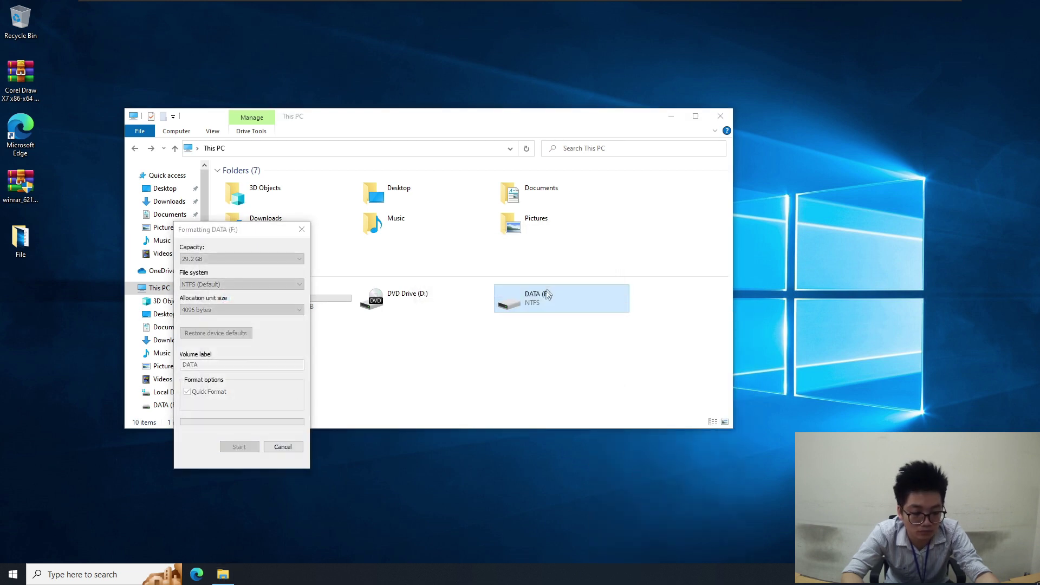
{"action": "left_click", "coordinate": [586, 285]}
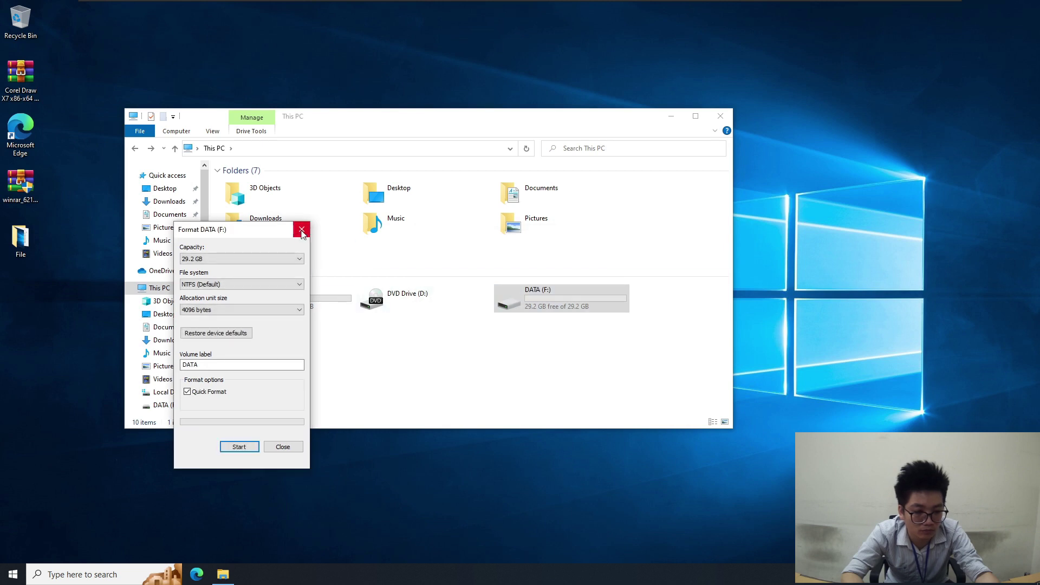
{"action": "left_click", "coordinate": [301, 229]}
{"action": "double_click", "coordinate": [547, 301]}
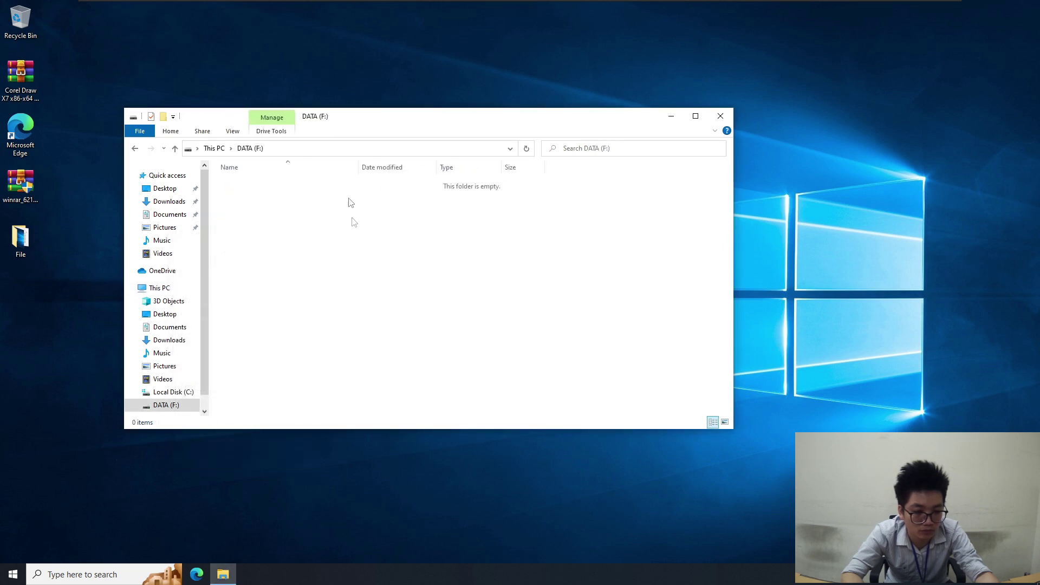
{"action": "left_click", "coordinate": [134, 148]}
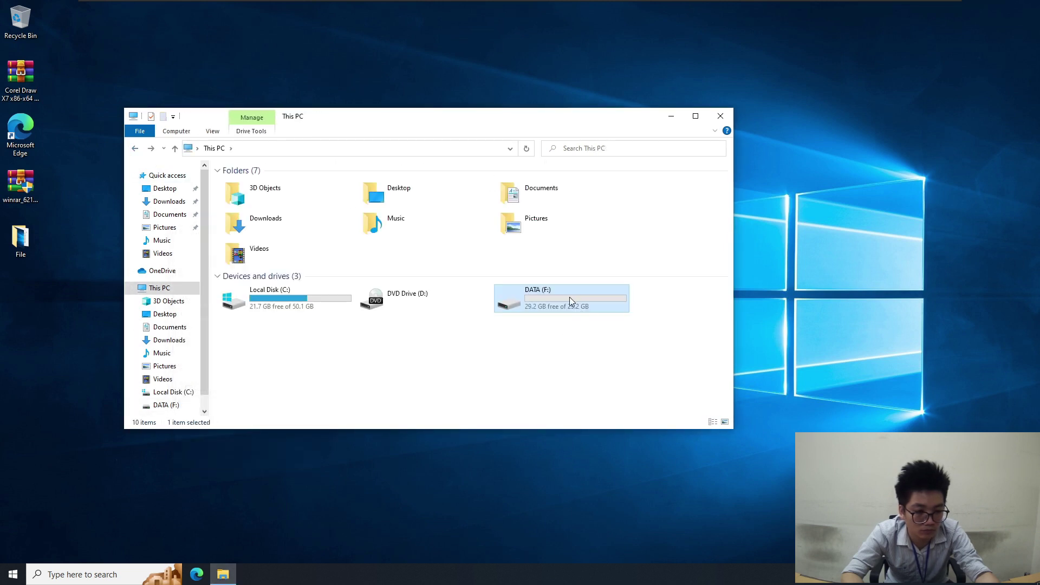
{"action": "right_click", "coordinate": [569, 296]}
{"action": "left_click", "coordinate": [598, 524]}
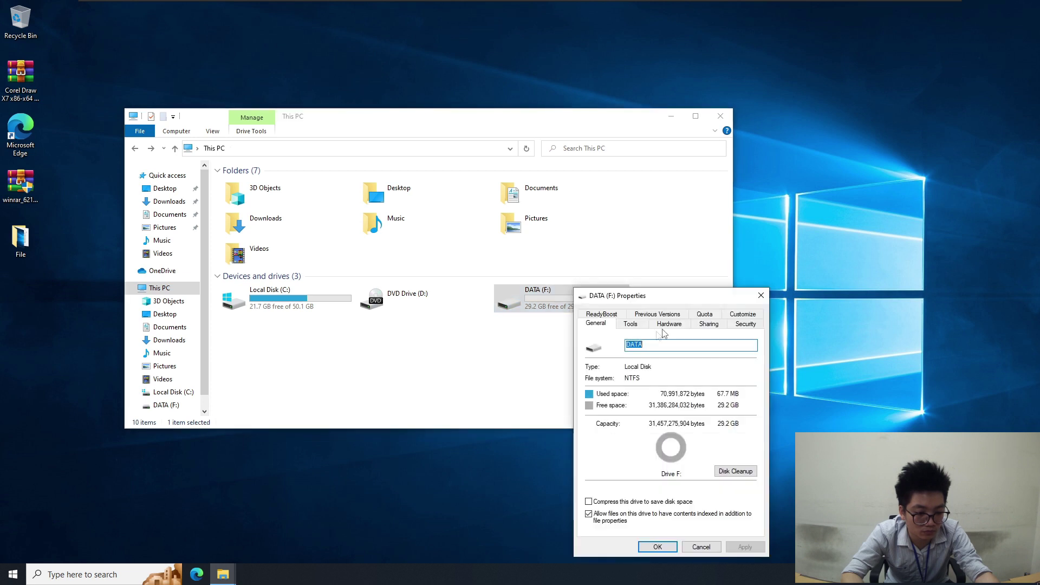
{"action": "left_click", "coordinate": [657, 314]}
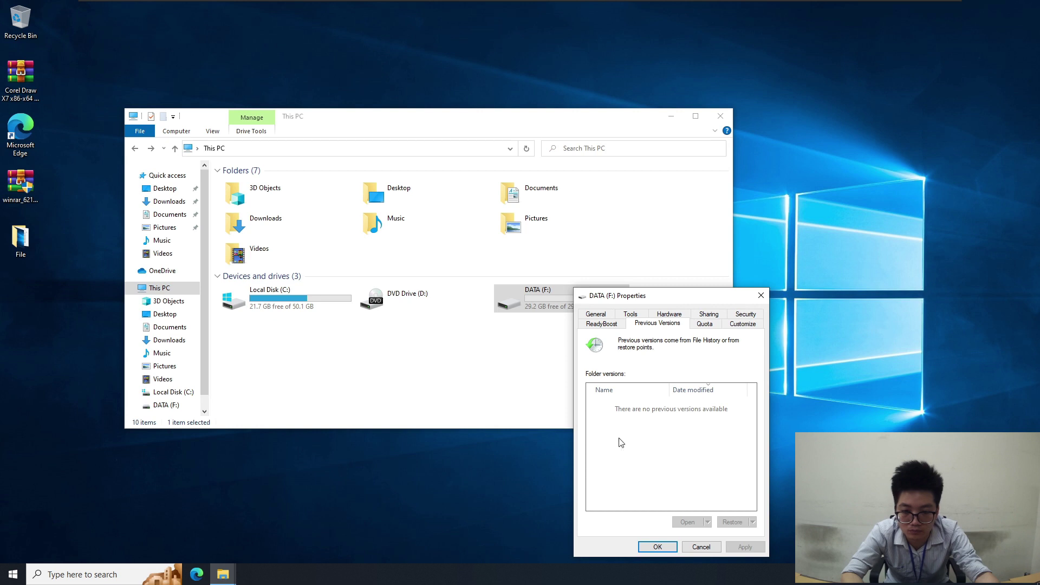
{"action": "left_click", "coordinate": [656, 546]}
{"action": "left_click", "coordinate": [550, 379]}
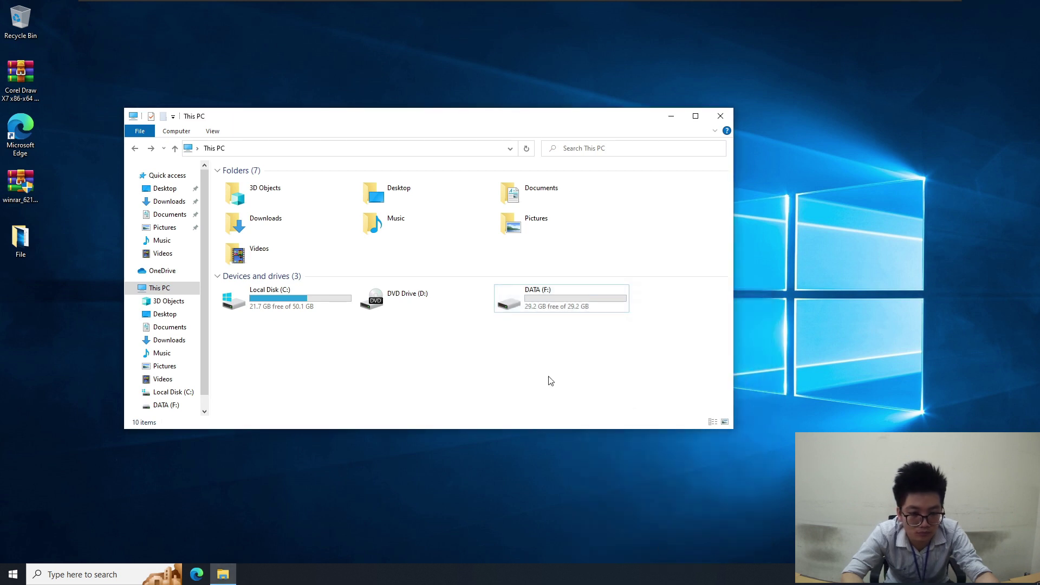
Create a folder named DATA on drive F: and open it
{"action": "double_click", "coordinate": [559, 303]}
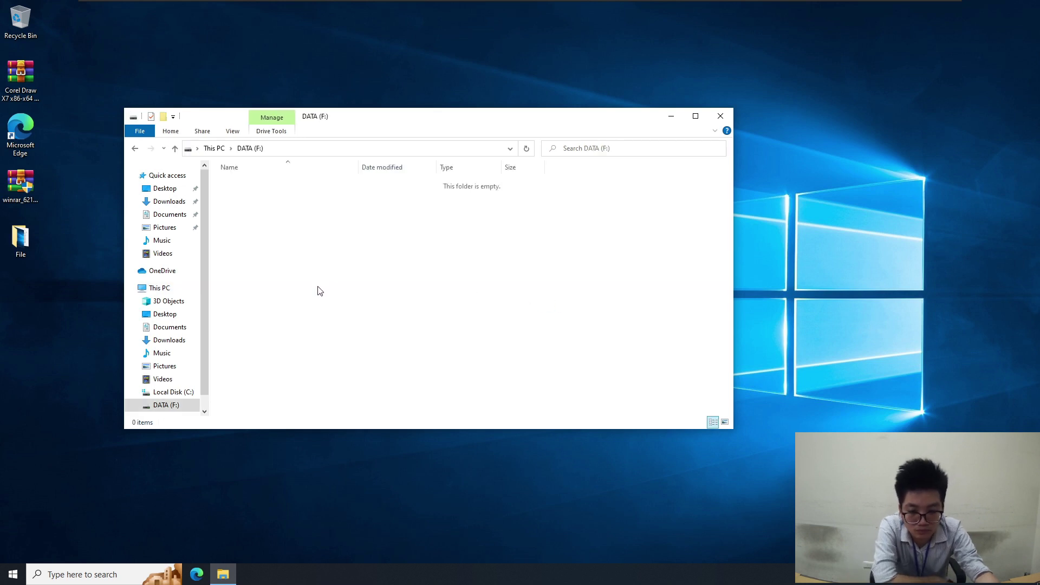
{"action": "key", "text": "ctrl+shift+n"}
{"action": "type", "text": "DA"}
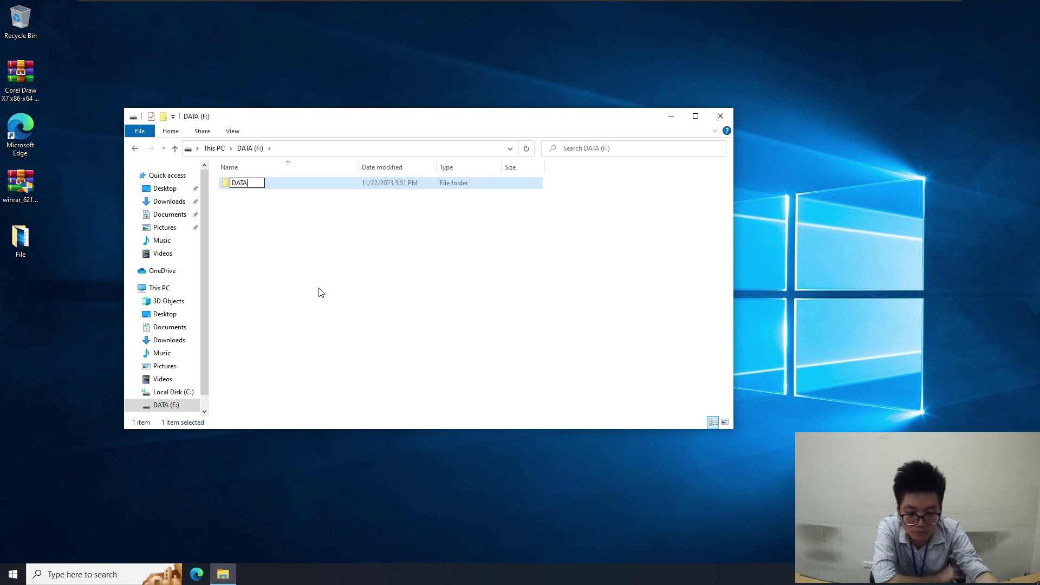
{"action": "type", "text": "TA"}
{"action": "key", "text": "Return"}
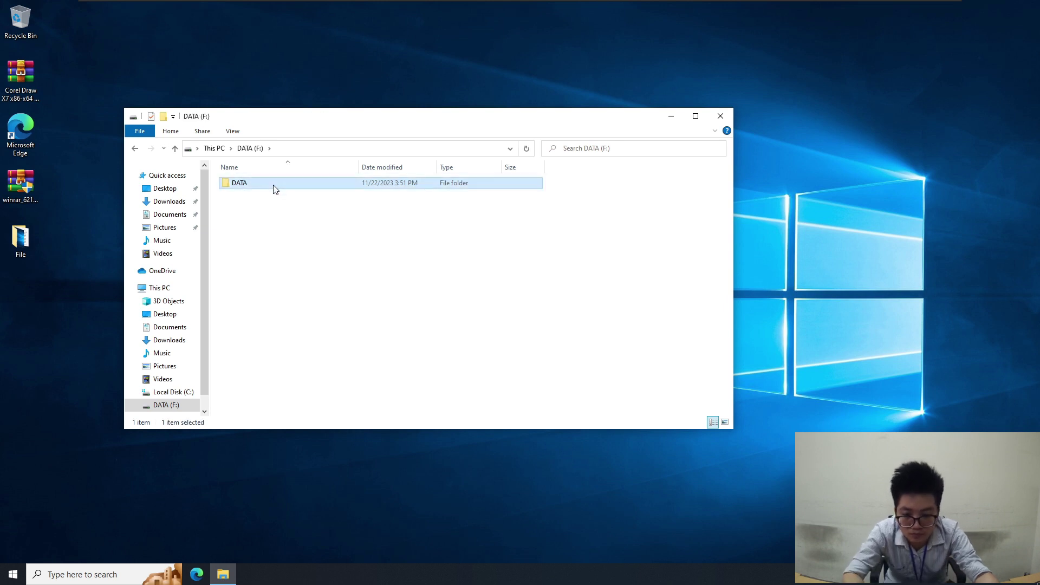
{"action": "double_click", "coordinate": [273, 189]}
Create File A.docx in DATA, type 'AAAAAAAAAA' into it in Word, and close Word
{"action": "right_click", "coordinate": [310, 272]}
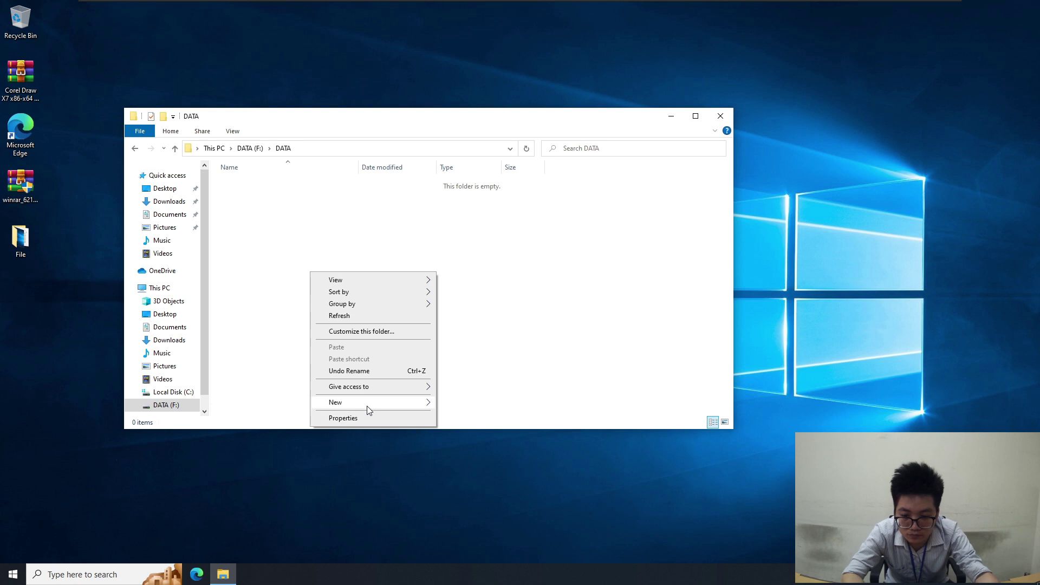
{"action": "mouse_move", "coordinate": [366, 405]}
{"action": "left_click", "coordinate": [476, 443]}
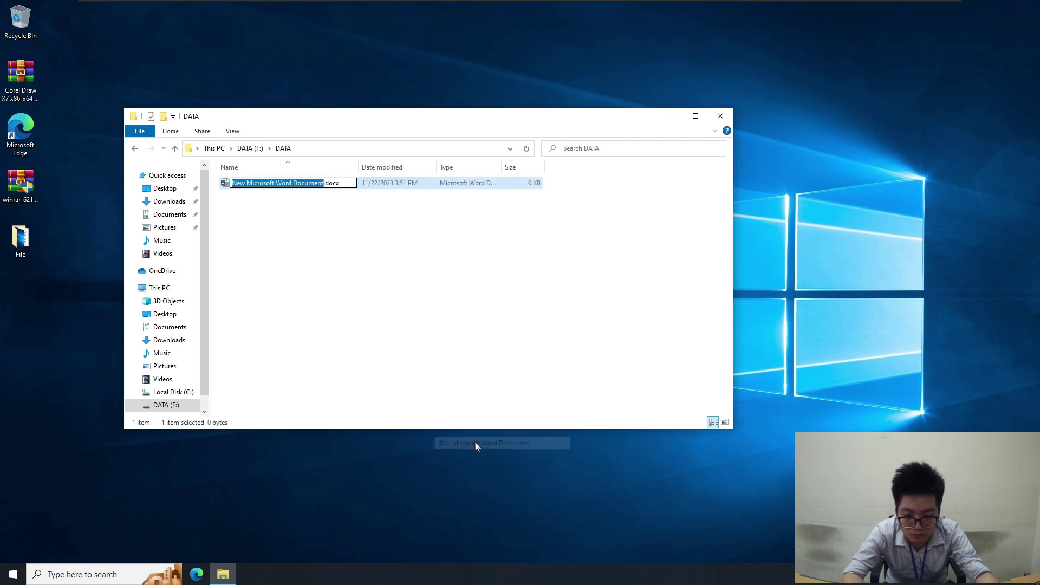
{"action": "type", "text": "File A"}
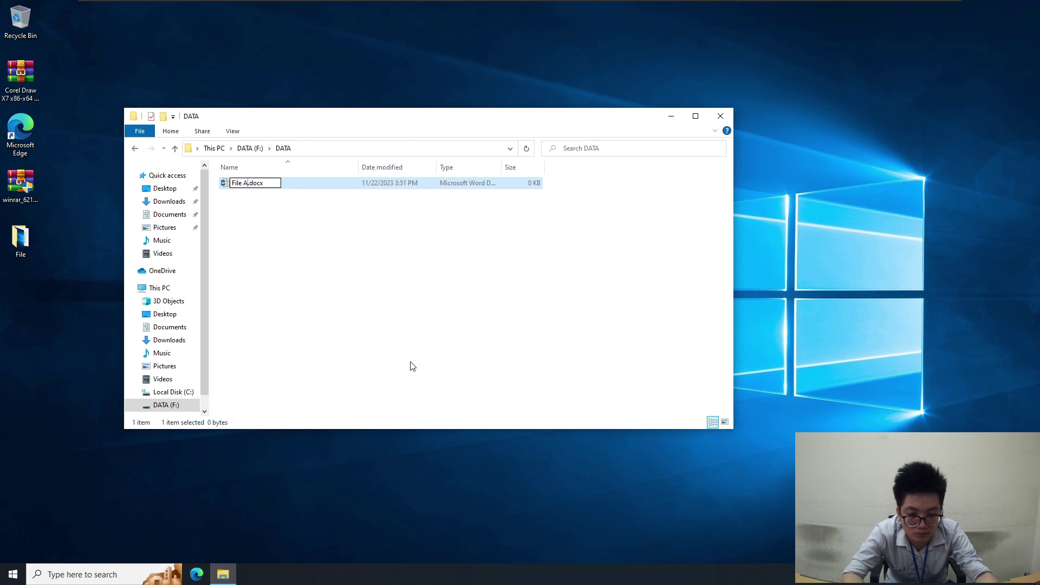
{"action": "left_click", "coordinate": [410, 366]}
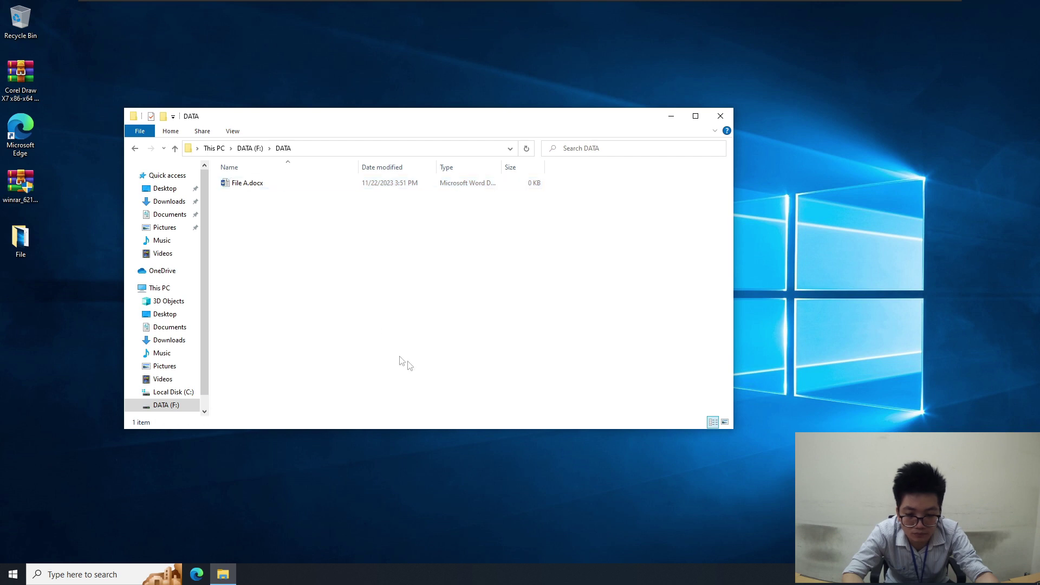
{"action": "double_click", "coordinate": [266, 184]}
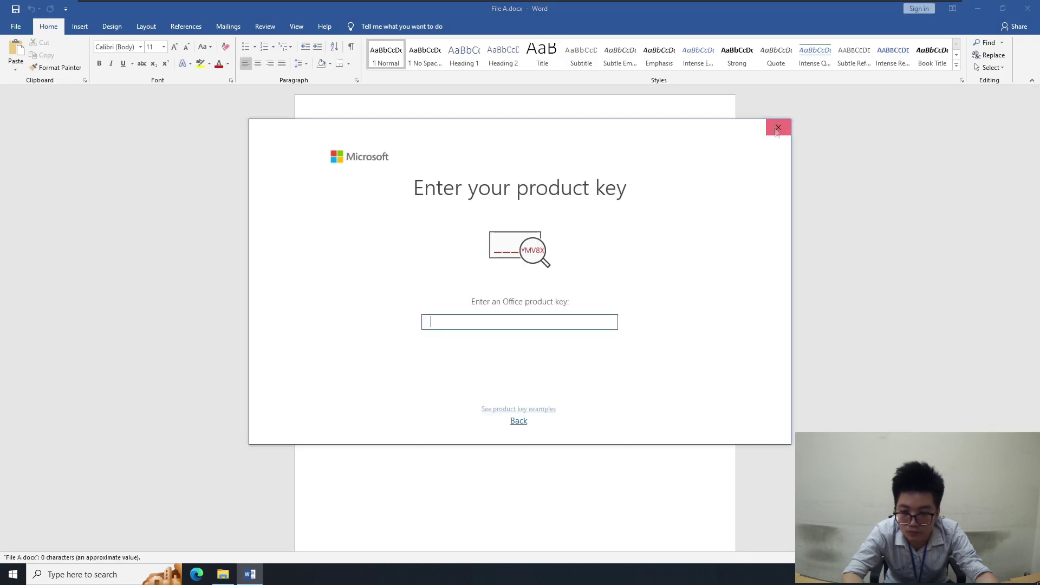
{"action": "left_click", "coordinate": [777, 128]}
{"action": "type", "text": "AAAAAAAAAAA"}
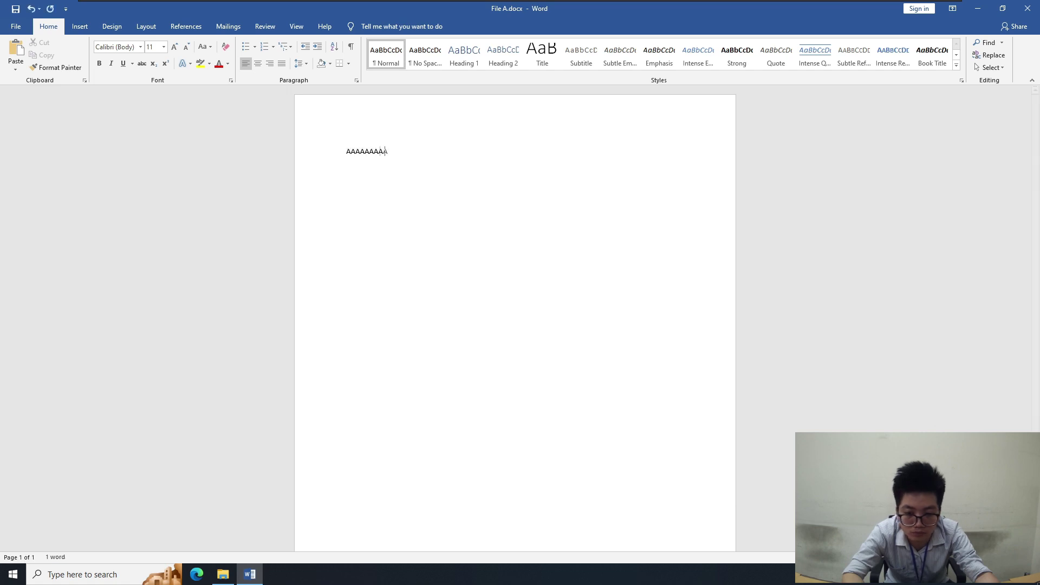
{"action": "left_click", "coordinate": [1027, 9]}
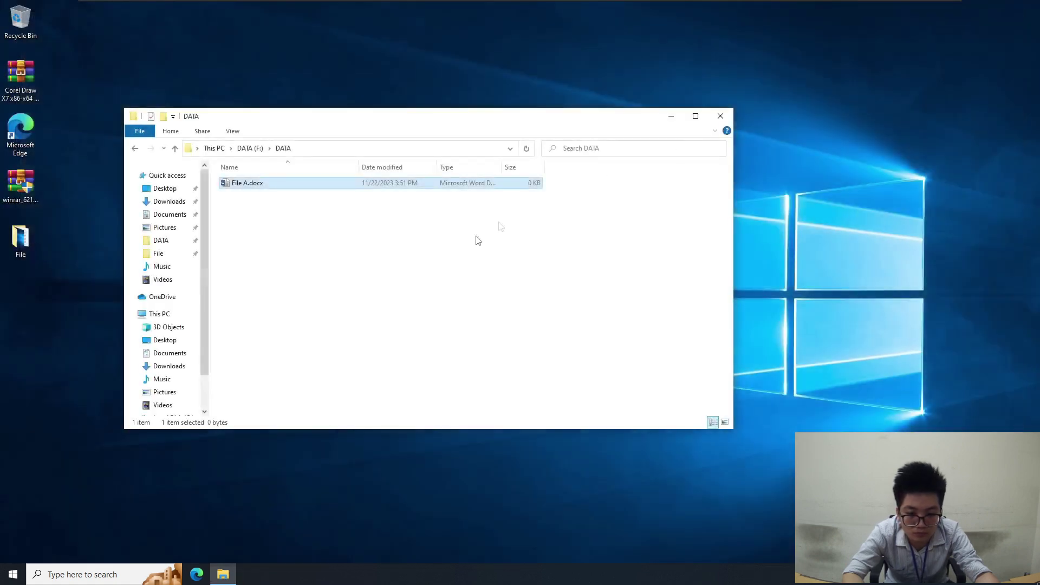
From the F: root, check that the DATA folder has no previous versions yet
{"action": "left_click", "coordinate": [249, 150]}
{"action": "left_click", "coordinate": [266, 269]}
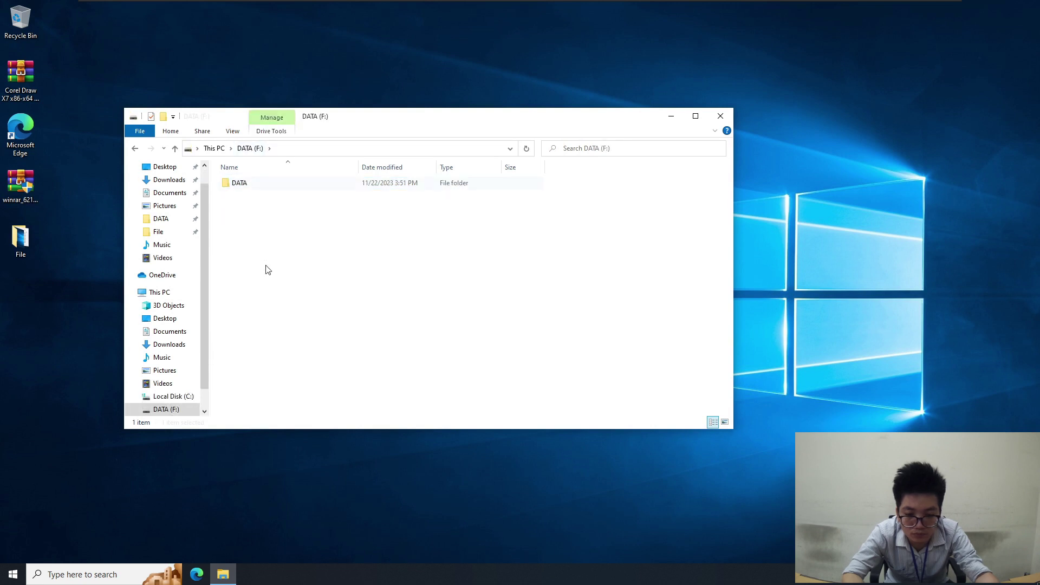
{"action": "right_click", "coordinate": [272, 190]}
{"action": "left_click", "coordinate": [325, 429]}
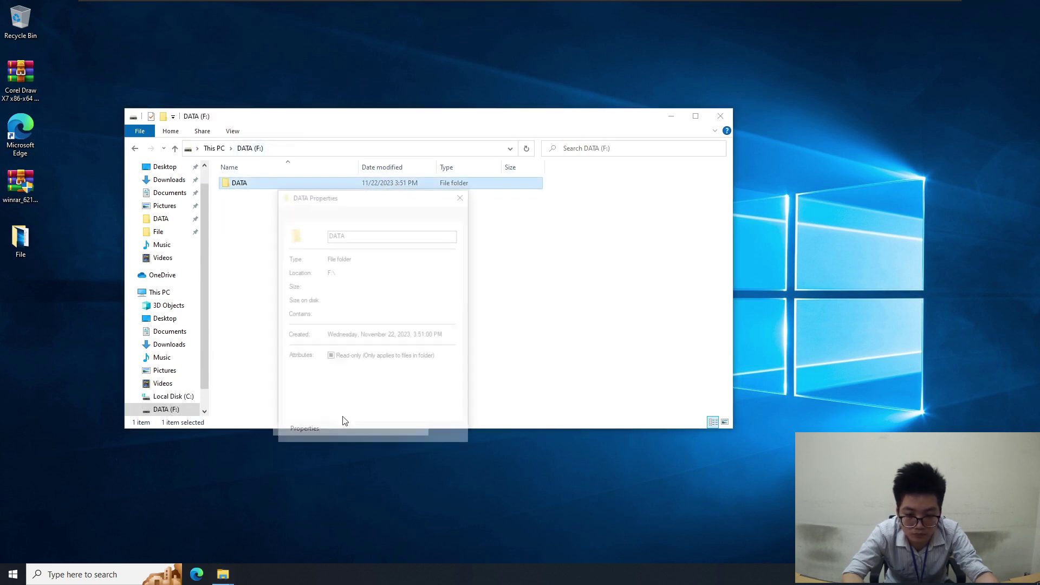
{"action": "left_click", "coordinate": [391, 214]}
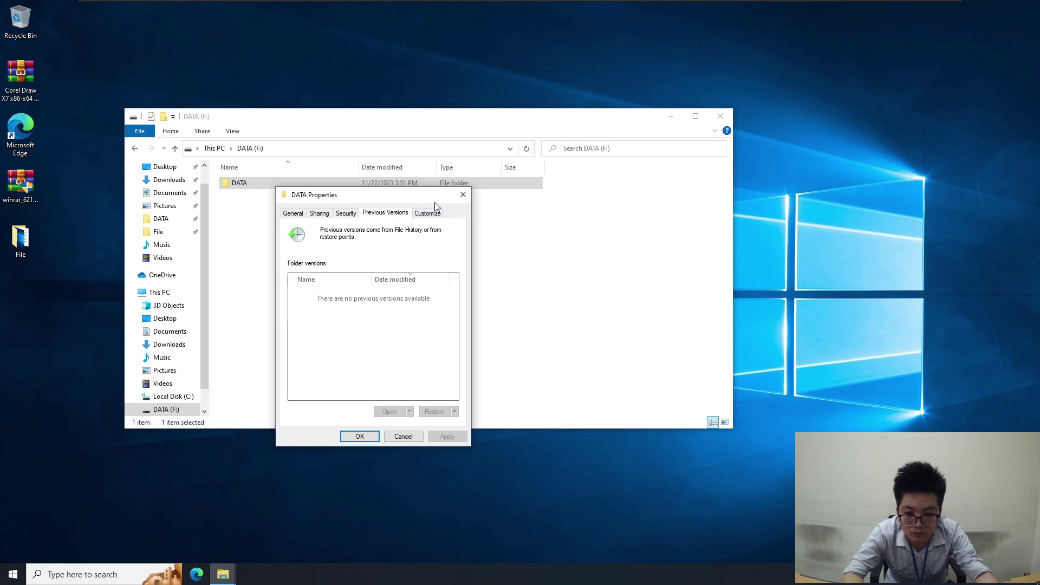
{"action": "left_click", "coordinate": [463, 196]}
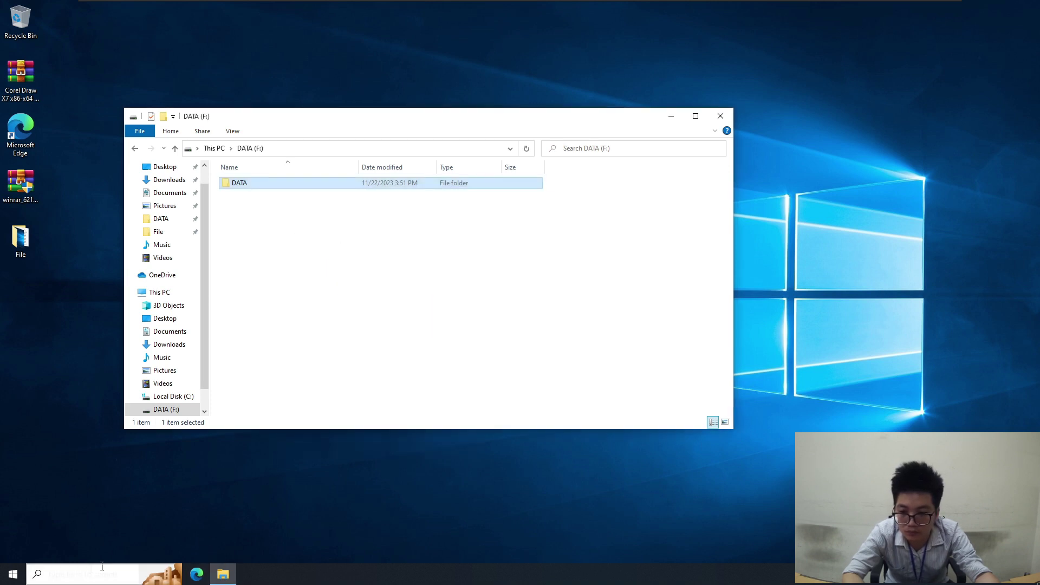
{"action": "left_click", "coordinate": [87, 575]}
Reopen Task Scheduler via search, run TEST2 again from Shadow Copie, then return to File Explorer
{"action": "type", "text": "tas"}
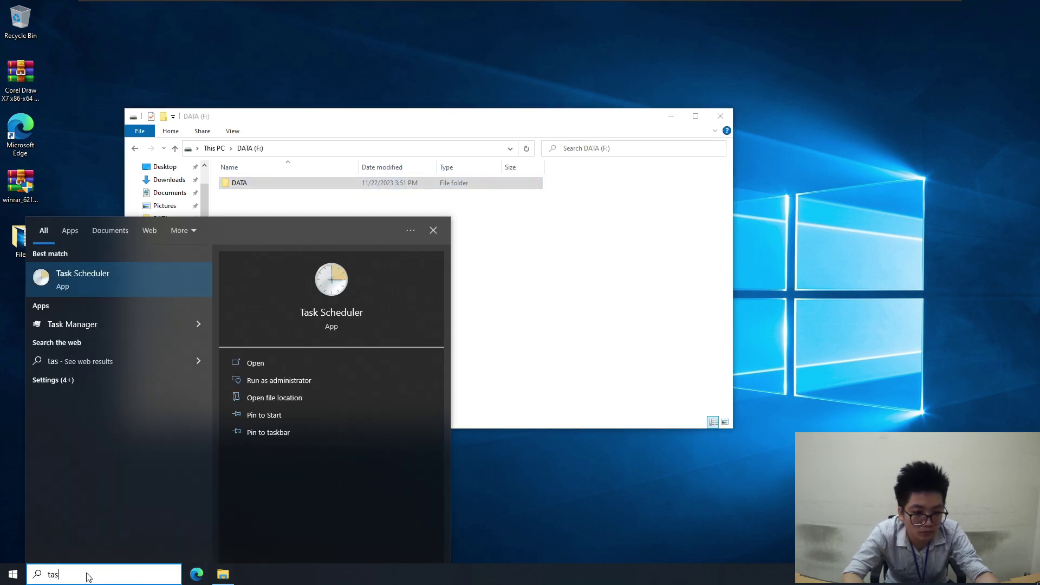
{"action": "left_click", "coordinate": [135, 281]}
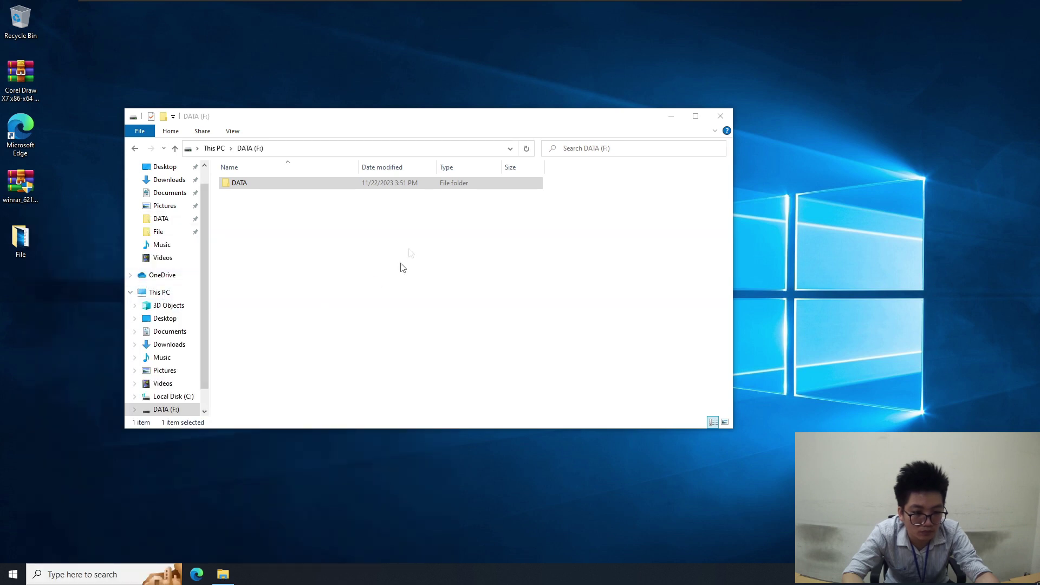
{"action": "left_click", "coordinate": [450, 138]}
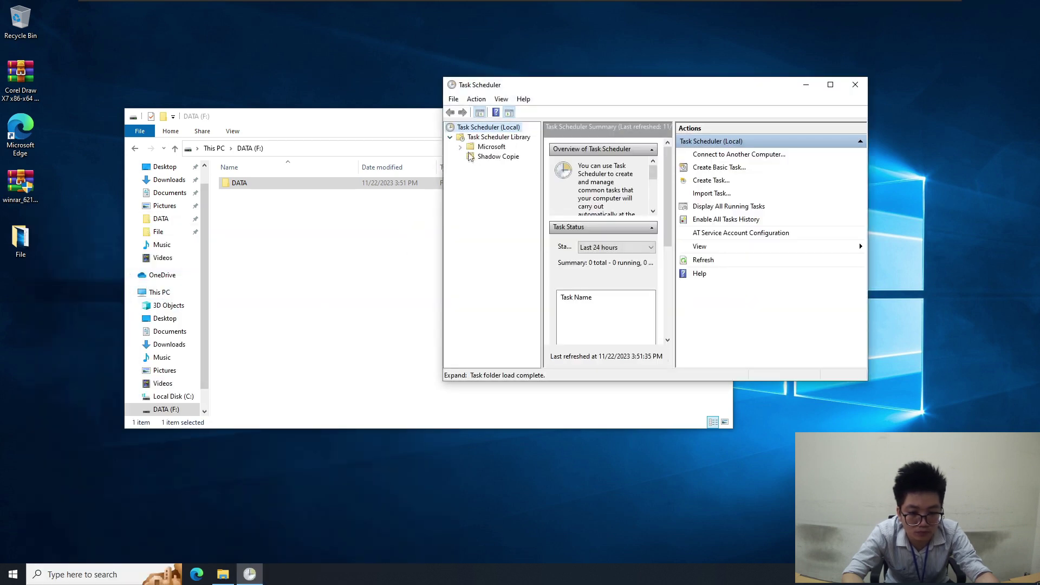
{"action": "left_click", "coordinate": [498, 156]}
{"action": "left_click", "coordinate": [573, 156]}
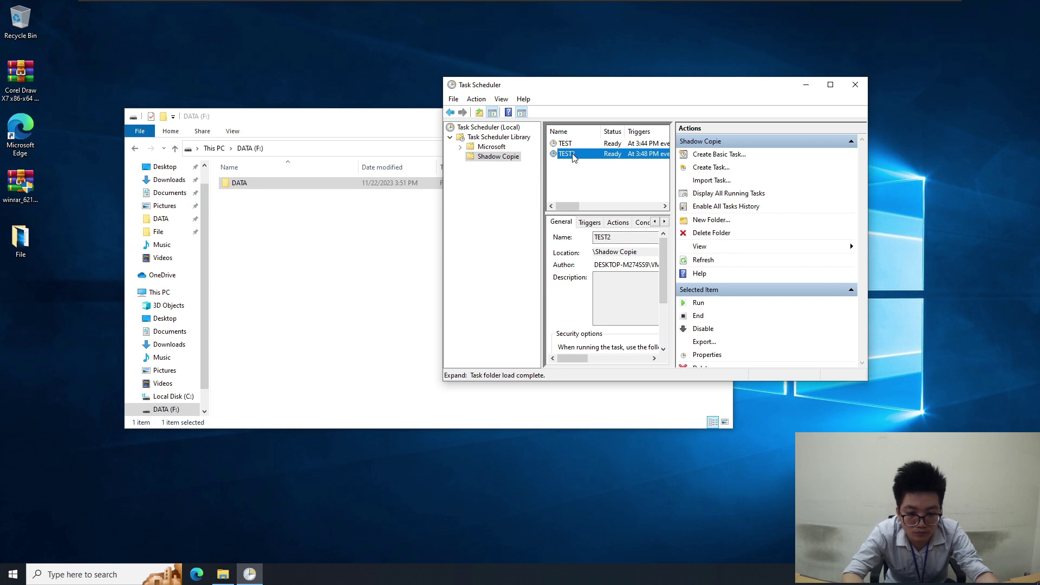
{"action": "right_click", "coordinate": [574, 156]}
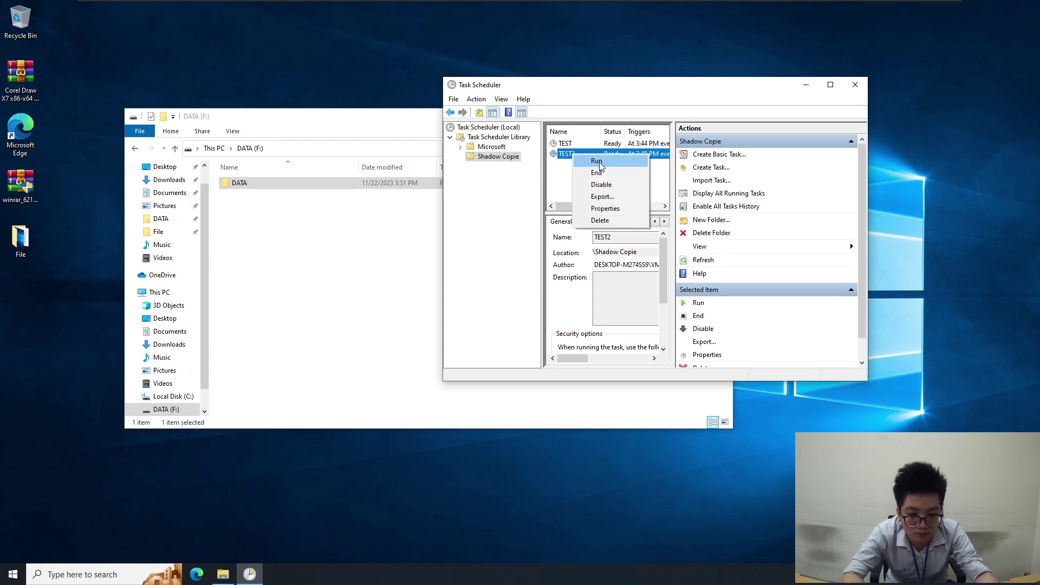
{"action": "left_click", "coordinate": [598, 161]}
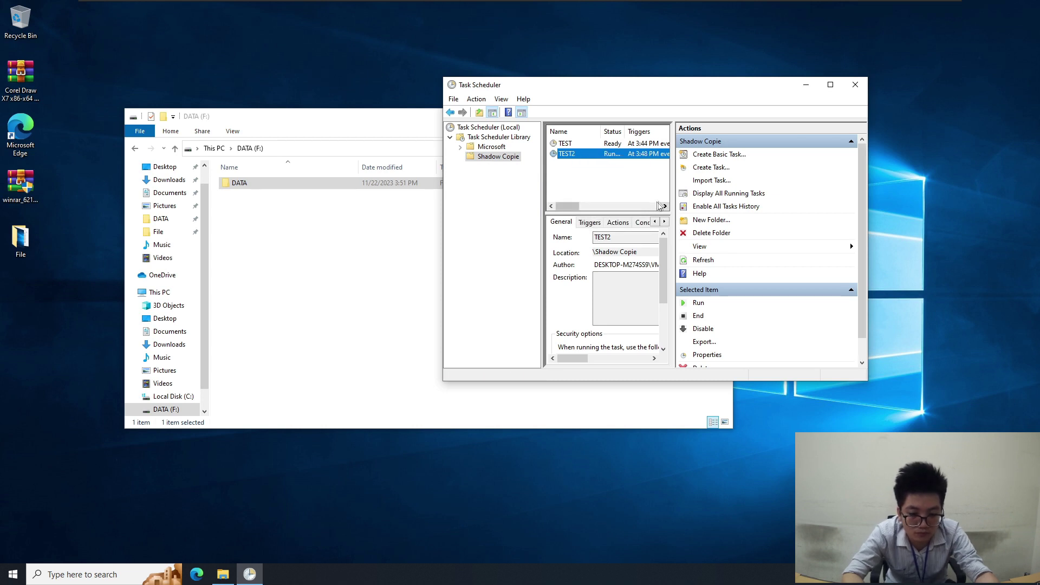
{"action": "left_click", "coordinate": [367, 262]}
{"action": "left_click", "coordinate": [317, 190]}
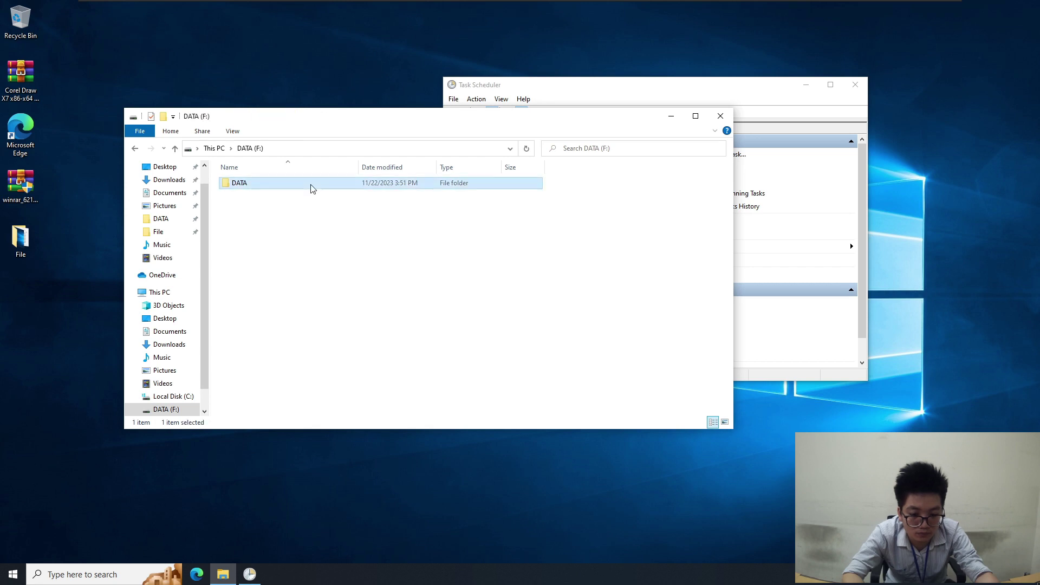
Confirm the DATA folder now has a 3:51 PM previous version
{"action": "right_click", "coordinate": [311, 185]}
{"action": "left_click", "coordinate": [346, 425]}
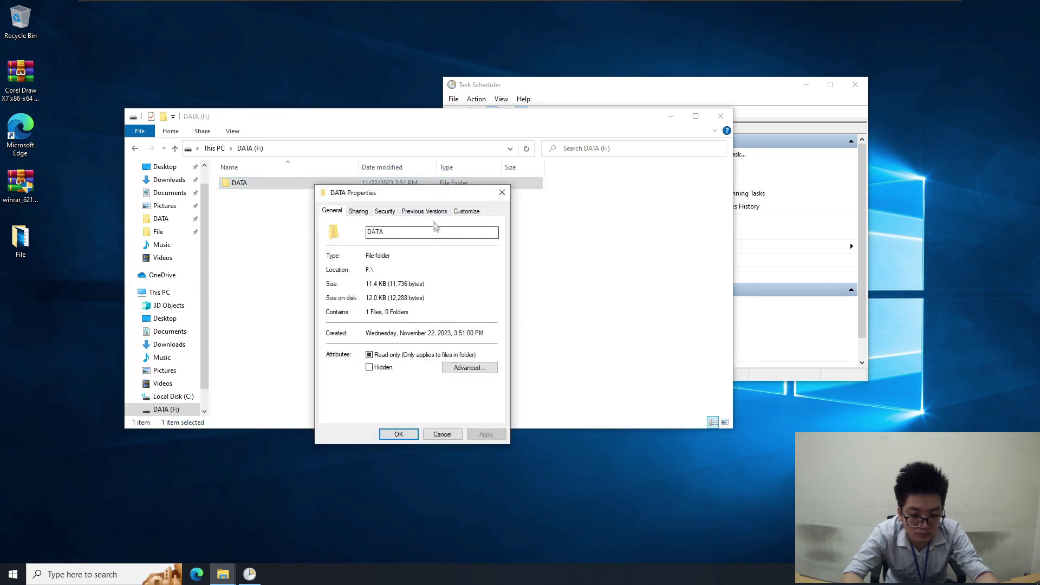
{"action": "left_click", "coordinate": [427, 213]}
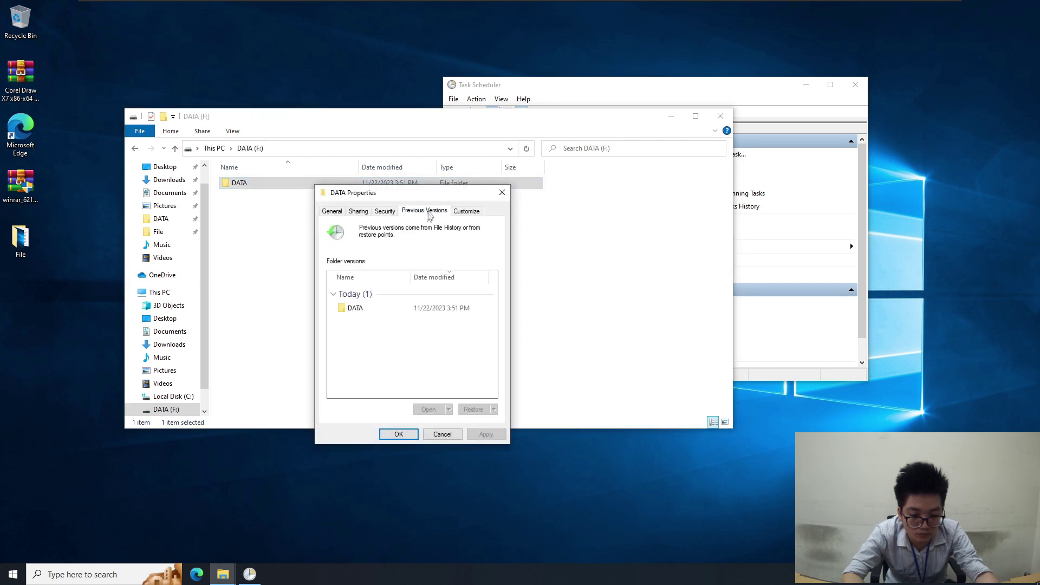
{"action": "left_click", "coordinate": [502, 192]}
{"action": "left_click", "coordinate": [214, 148]}
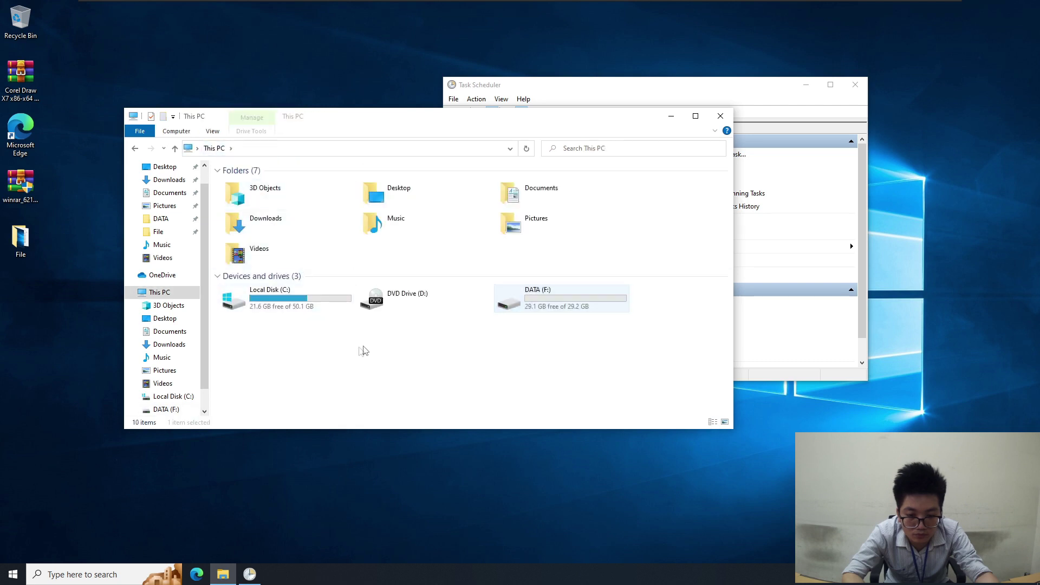
Delete the DATA folder from F: and empty the Recycle Bin to remove it permanently
{"action": "double_click", "coordinate": [553, 301]}
{"action": "left_click_drag", "start_coordinate": [285, 237], "coordinate": [250, 184]}
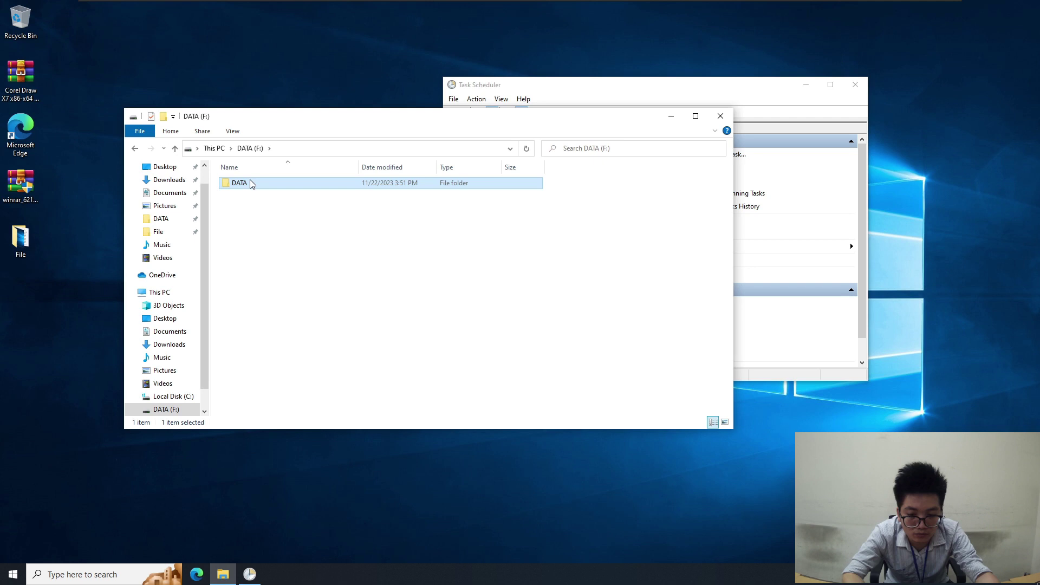
{"action": "right_click", "coordinate": [257, 187]}
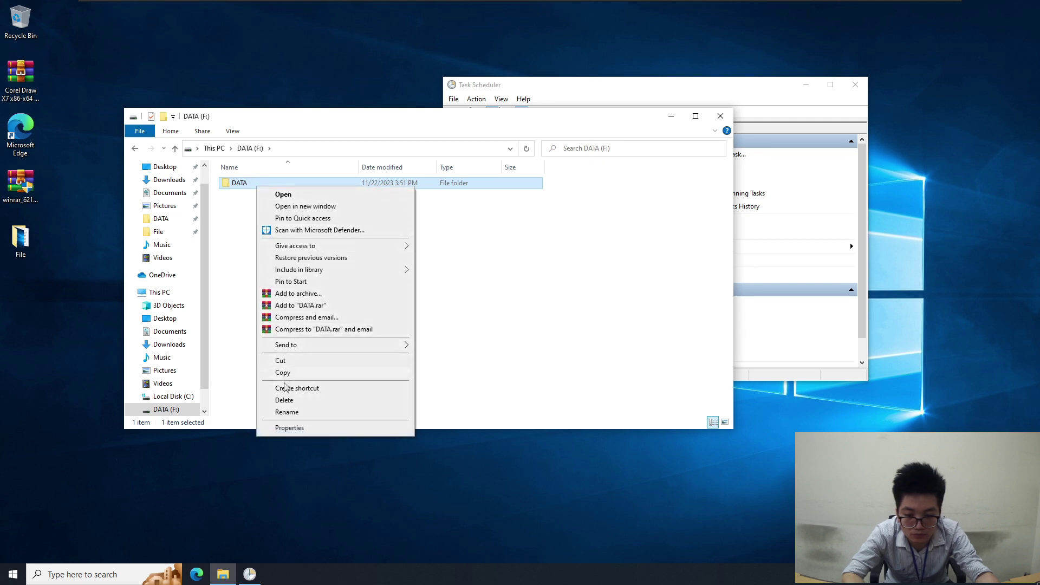
{"action": "left_click", "coordinate": [285, 399]}
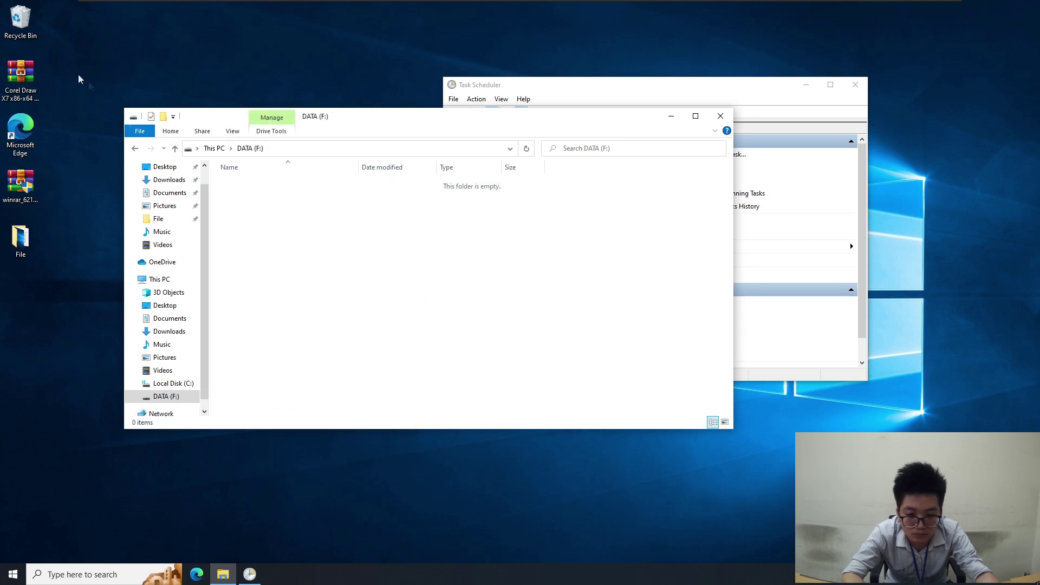
{"action": "right_click", "coordinate": [20, 21]}
{"action": "left_click", "coordinate": [54, 41]}
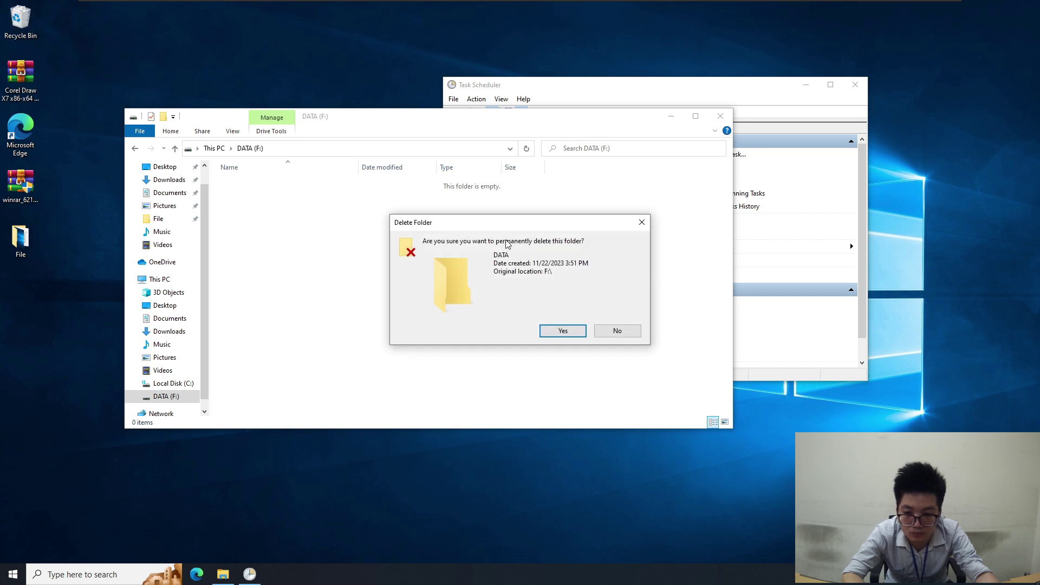
{"action": "left_click", "coordinate": [562, 331]}
{"action": "left_click", "coordinate": [214, 148]}
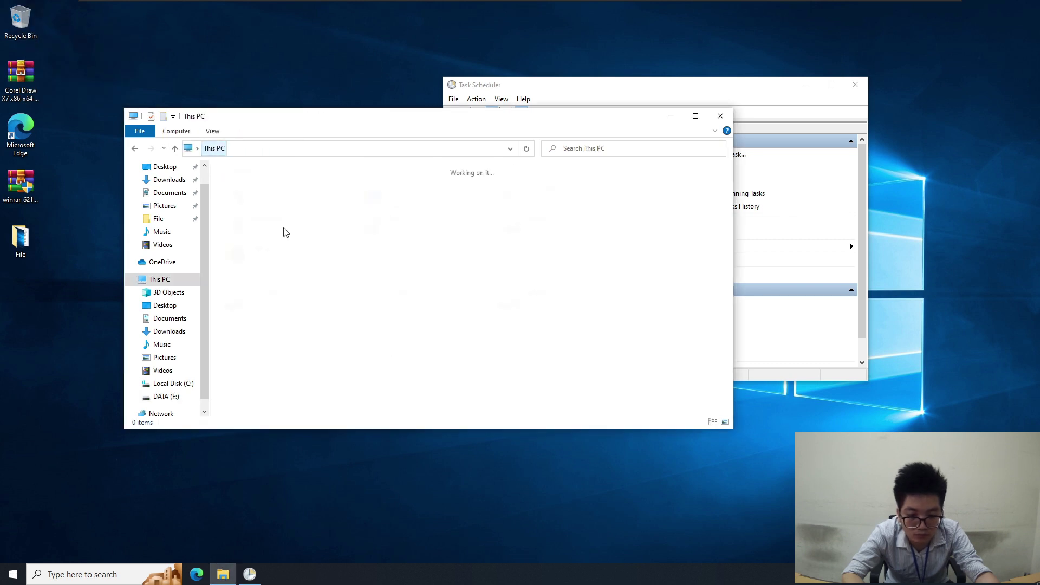
Restore drive DATA (F:) from its 3:51 PM previous version
{"action": "right_click", "coordinate": [555, 303]}
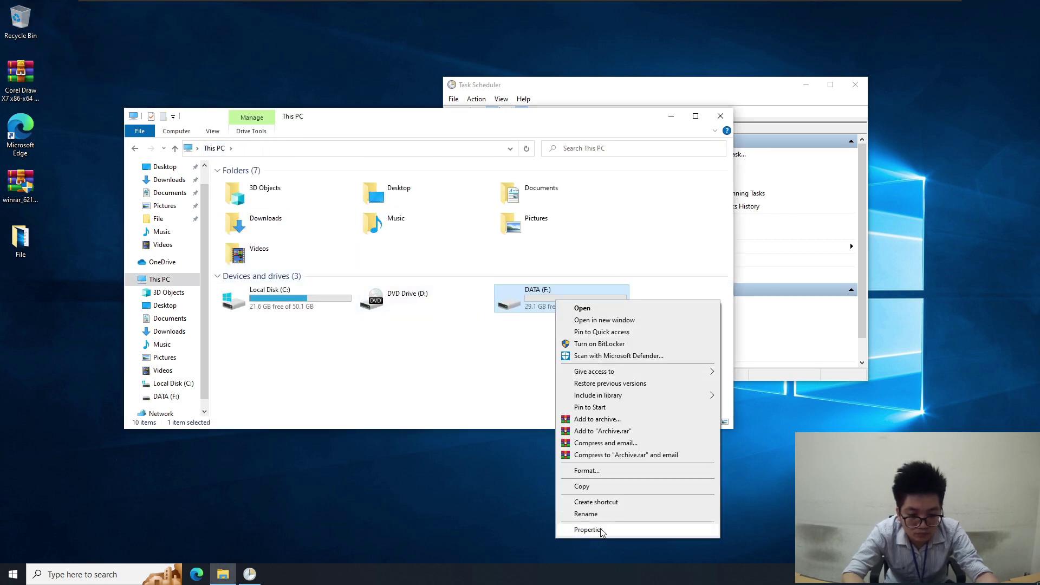
{"action": "left_click", "coordinate": [588, 530]}
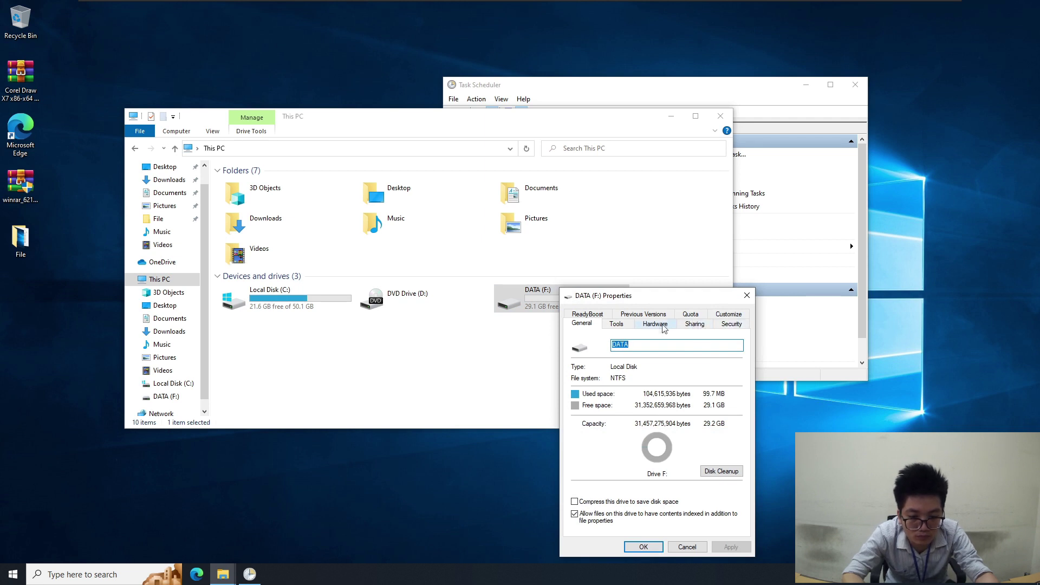
{"action": "left_click", "coordinate": [643, 314]}
{"action": "left_click", "coordinate": [620, 421]}
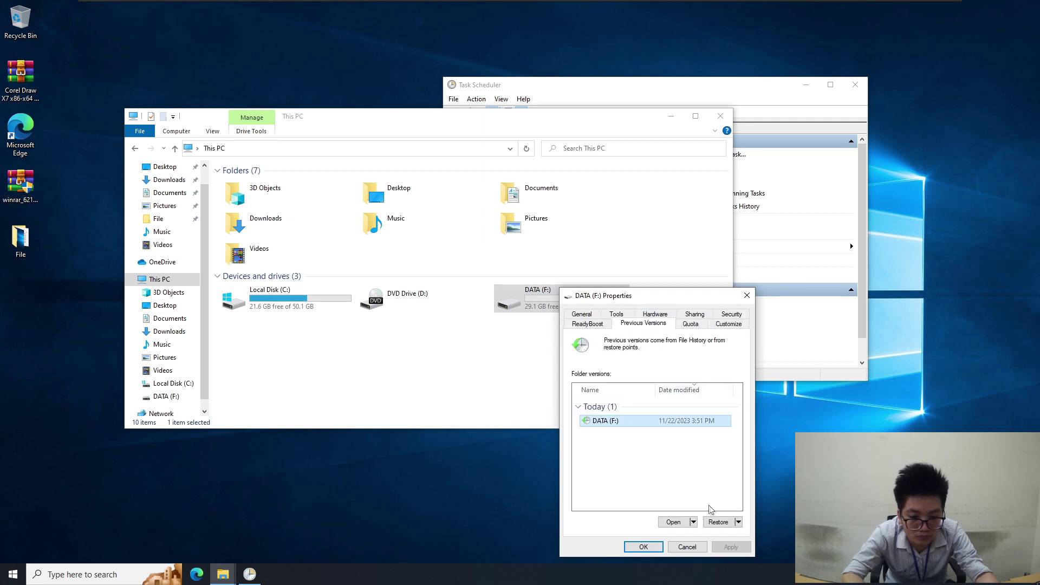
{"action": "left_click", "coordinate": [718, 521]}
{"action": "left_click", "coordinate": [542, 307]}
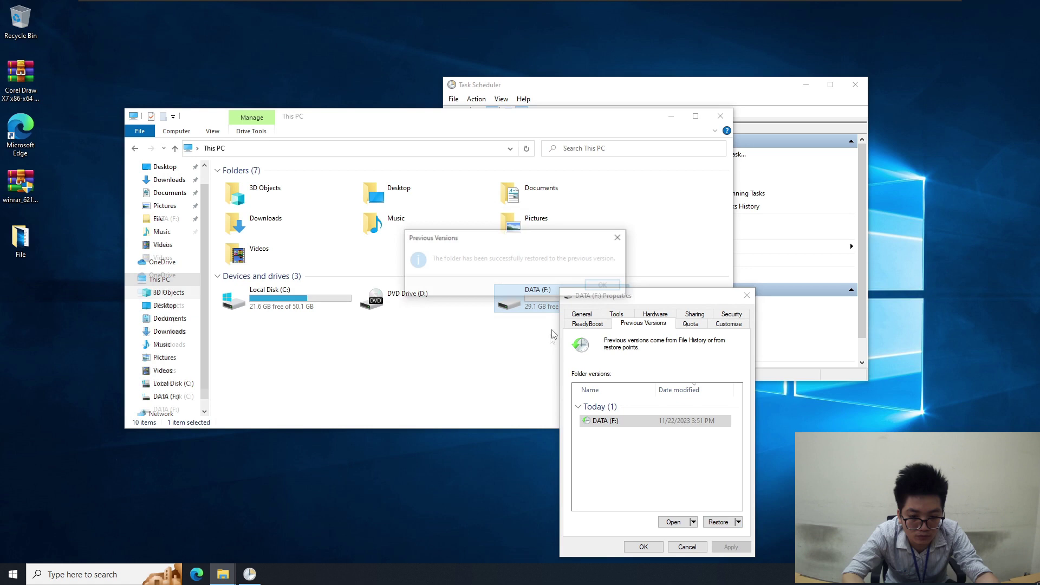
{"action": "left_click", "coordinate": [602, 285]}
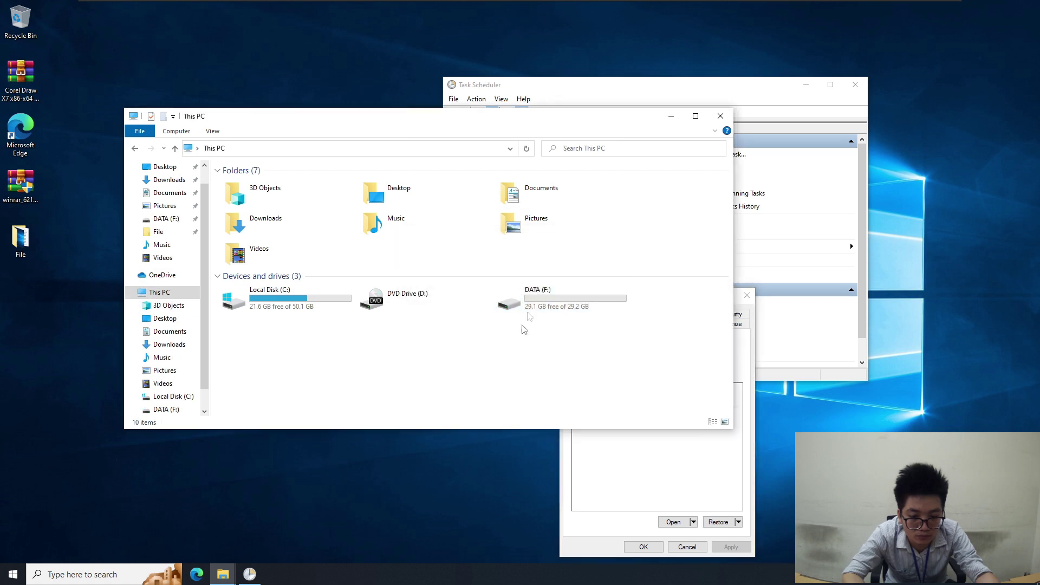
Open DATA\File A.docx to verify its text survived, then close Word
{"action": "double_click", "coordinate": [544, 299]}
{"action": "double_click", "coordinate": [259, 185]}
{"action": "double_click", "coordinate": [270, 186]}
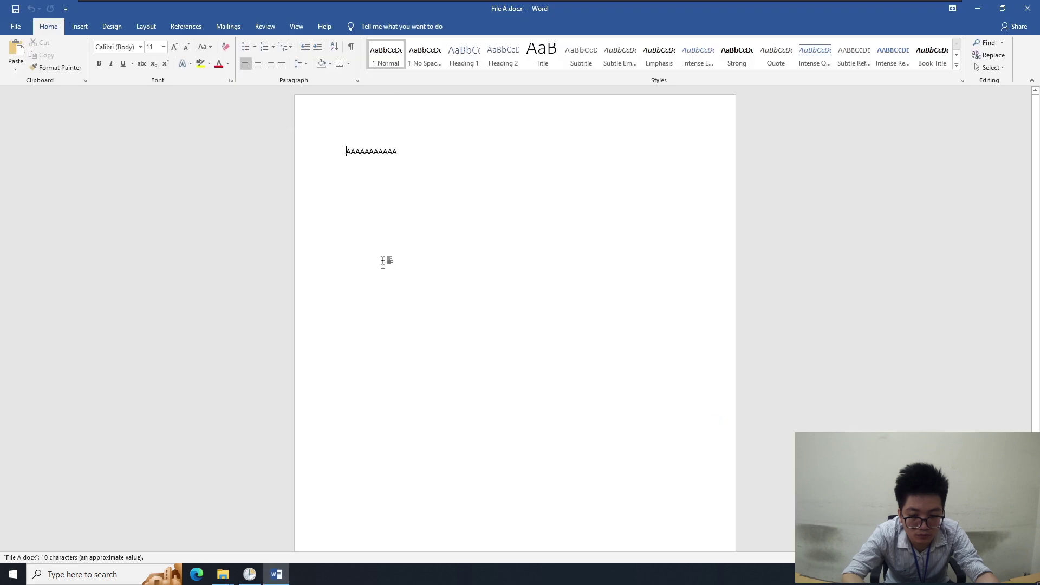
{"action": "left_click", "coordinate": [778, 126]}
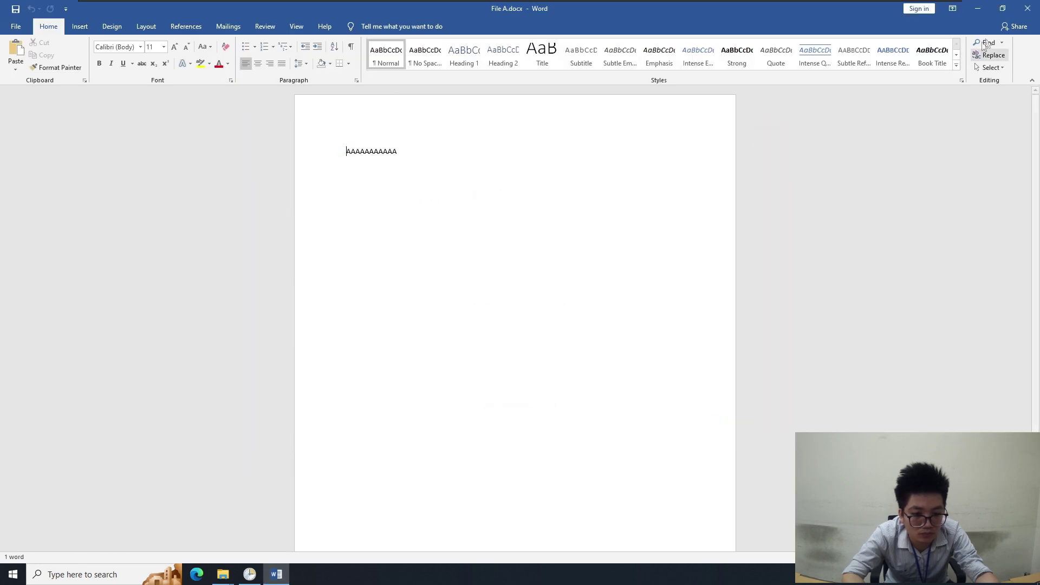
{"action": "left_click", "coordinate": [1027, 8]}
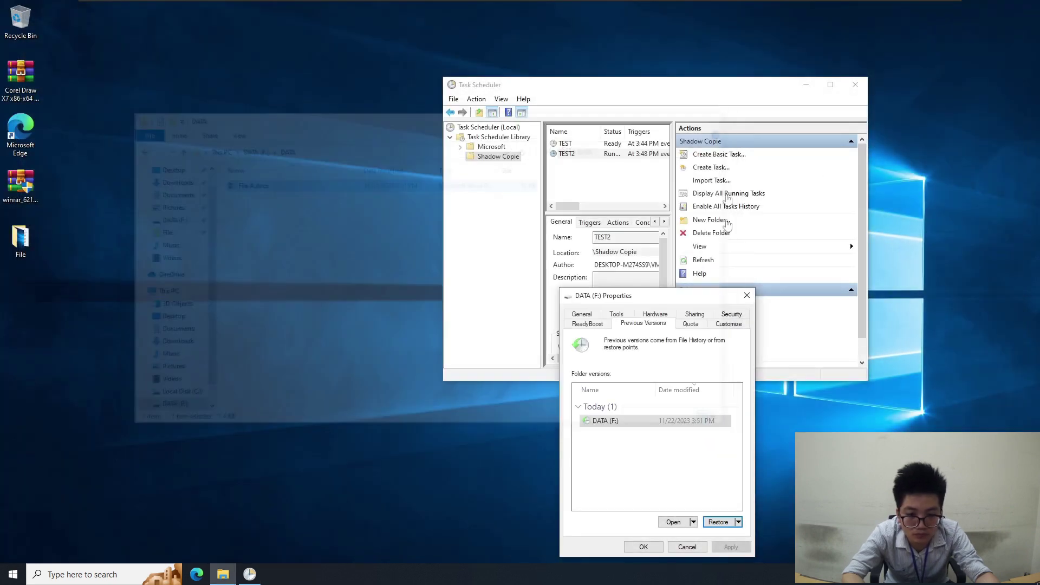
Close Task Scheduler and refresh the desktop several times
{"action": "left_click", "coordinate": [855, 85]}
{"action": "right_click", "coordinate": [379, 245]}
{"action": "left_click", "coordinate": [407, 277]}
{"action": "right_click", "coordinate": [404, 277]}
{"action": "left_click", "coordinate": [413, 308]}
{"action": "right_click", "coordinate": [416, 299]}
{"action": "left_click", "coordinate": [425, 331]}
{"action": "right_click", "coordinate": [318, 294]}
{"action": "left_click", "coordinate": [356, 329]}
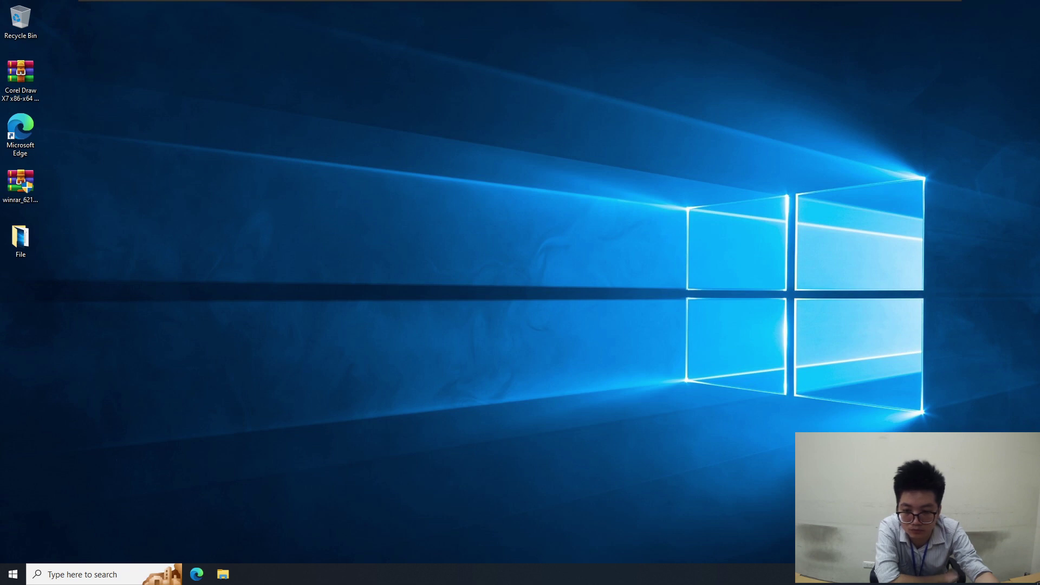
Paste Trojan.Ransom.WannaCry 1.0.zip onto the desktop and extract it into a folder beside it
{"action": "right_click", "coordinate": [470, 243]}
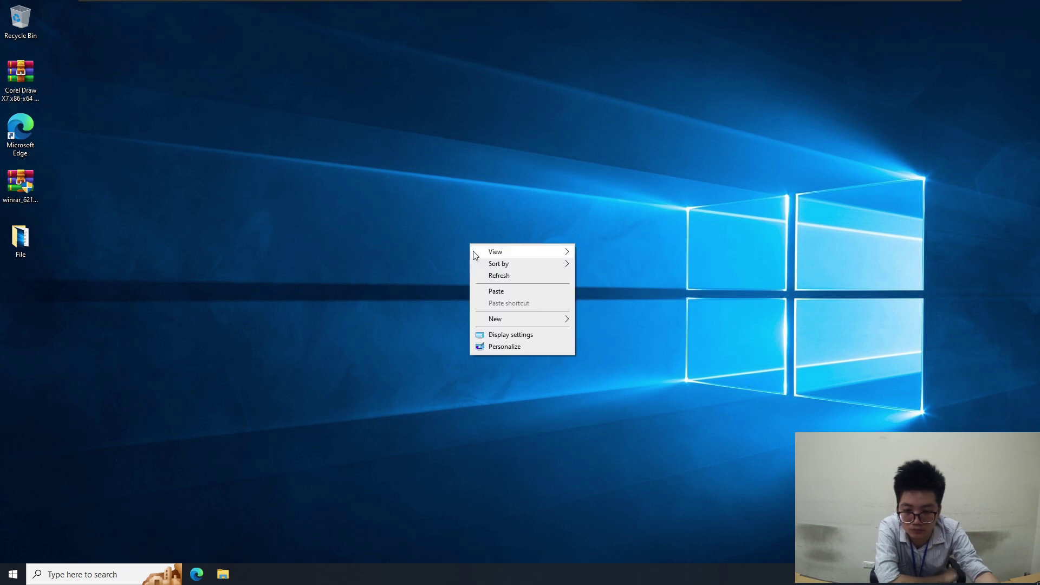
{"action": "left_click", "coordinate": [495, 288]}
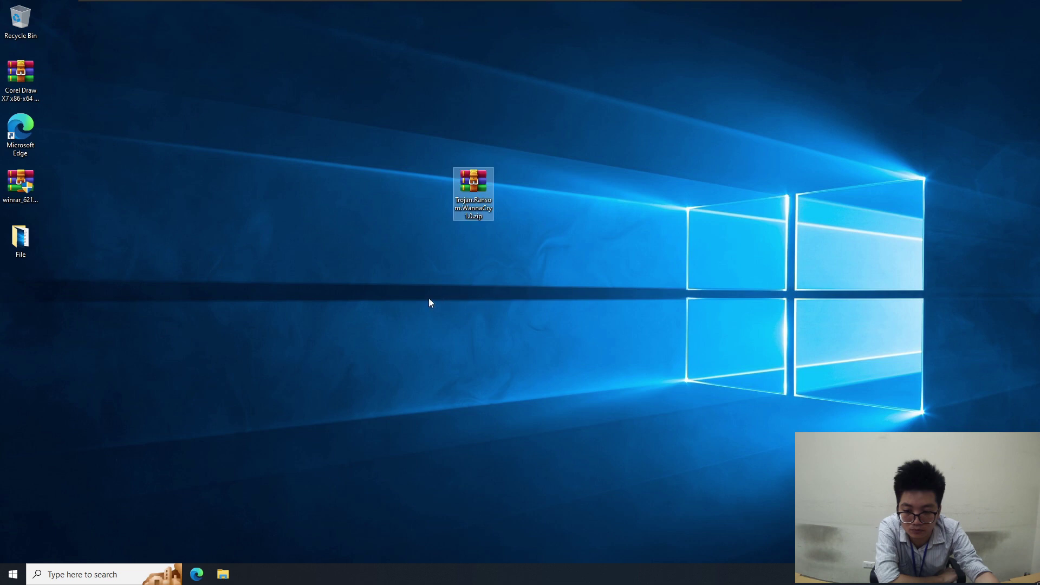
{"action": "right_click", "coordinate": [475, 197]}
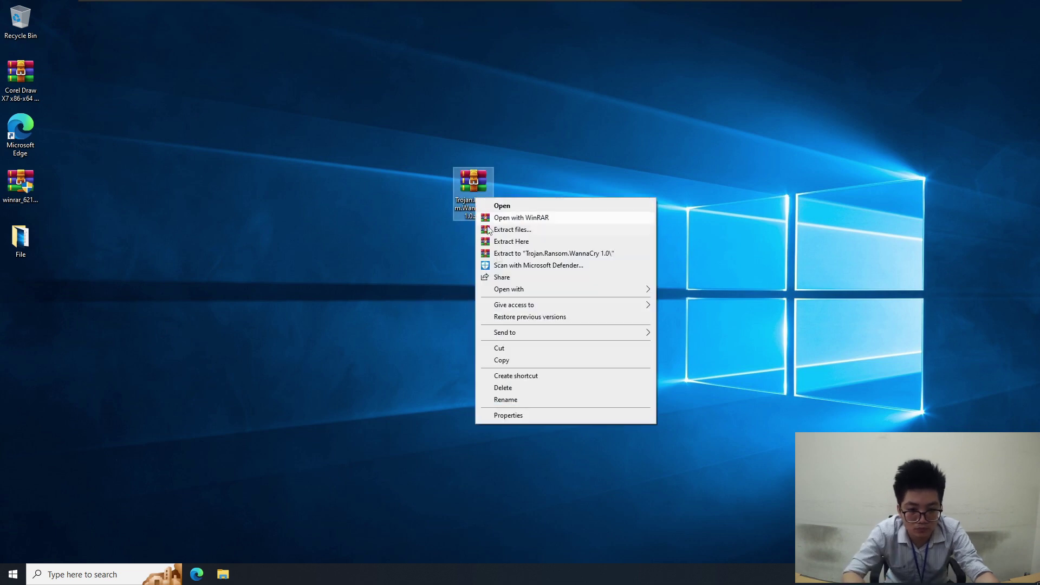
{"action": "left_click", "coordinate": [554, 253]}
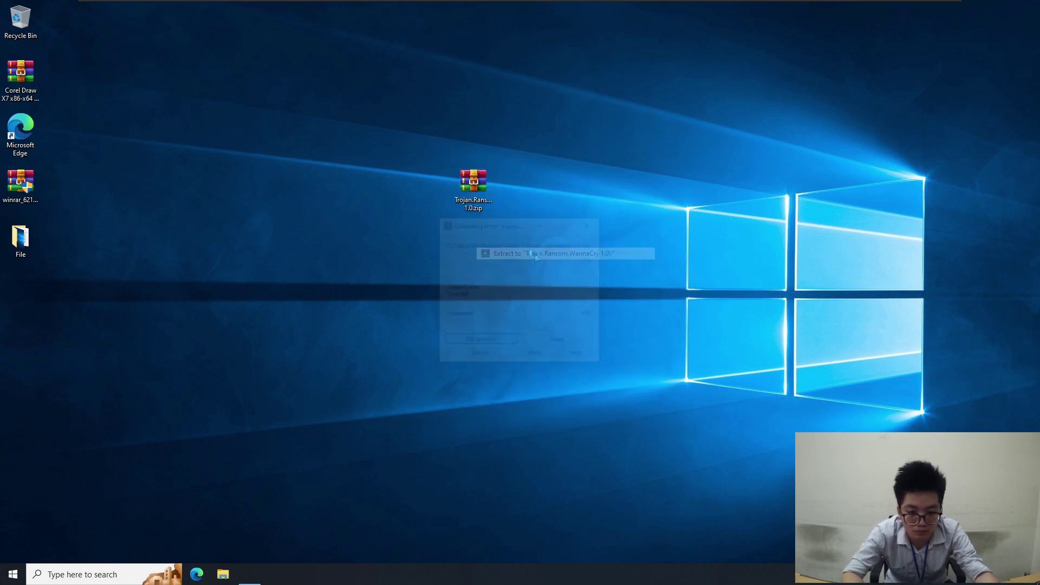
{"action": "left_click_drag", "start_coordinate": [20, 298], "coordinate": [349, 194]}
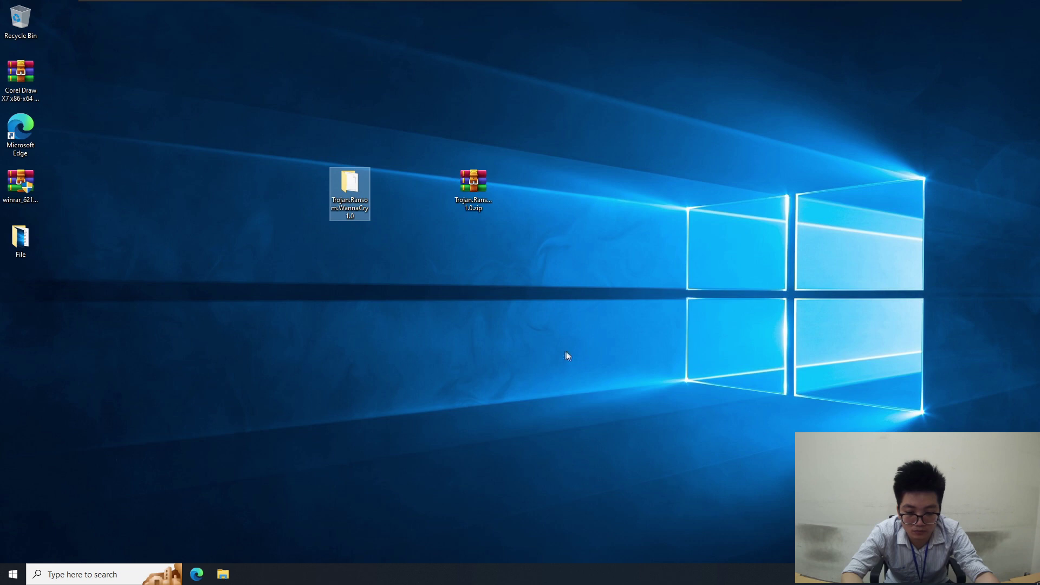
{"action": "left_click", "coordinate": [348, 458]}
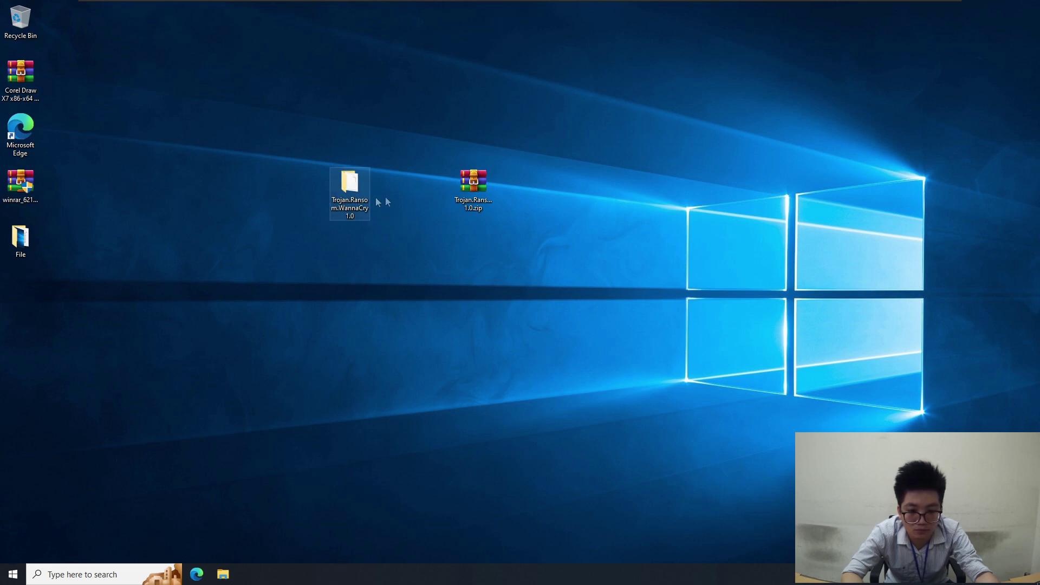
{"action": "mouse_move", "coordinate": [614, 5]}
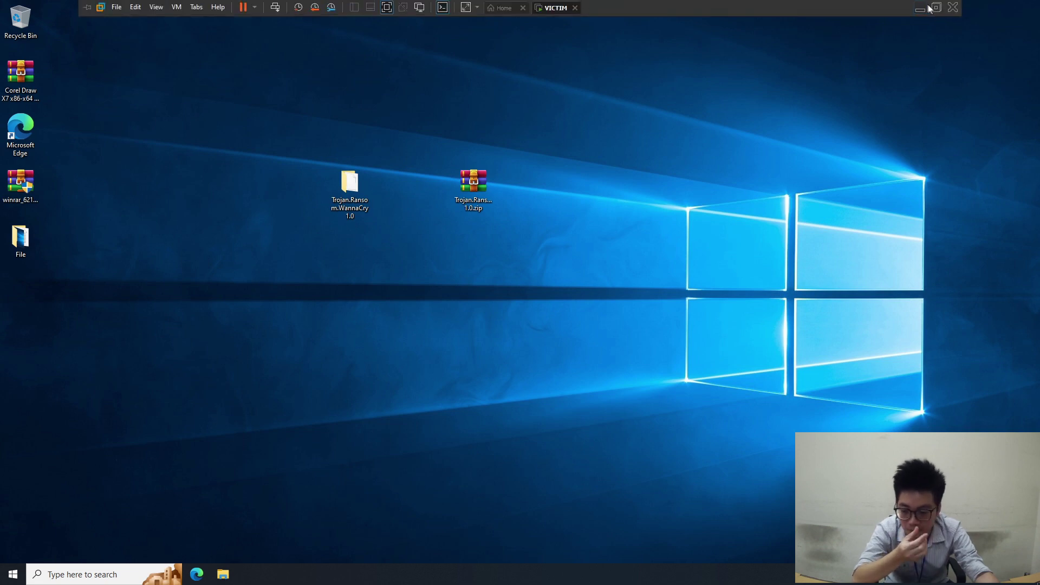
Take the VICTIM VM out of full-screen into a normal window and refresh its desktop
{"action": "left_click", "coordinate": [923, 7]}
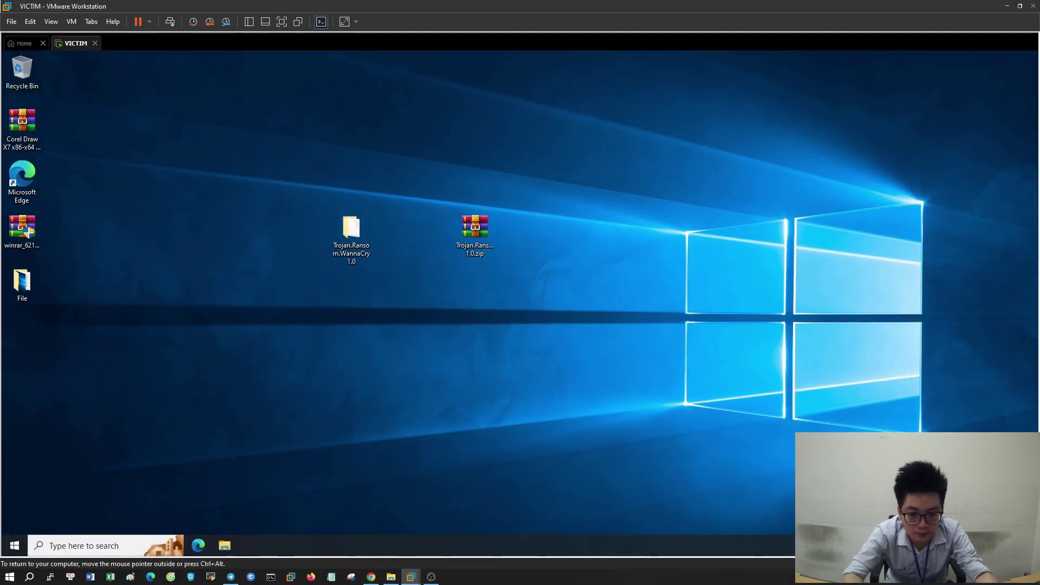
{"action": "right_click", "coordinate": [811, 271]}
{"action": "left_click", "coordinate": [830, 304]}
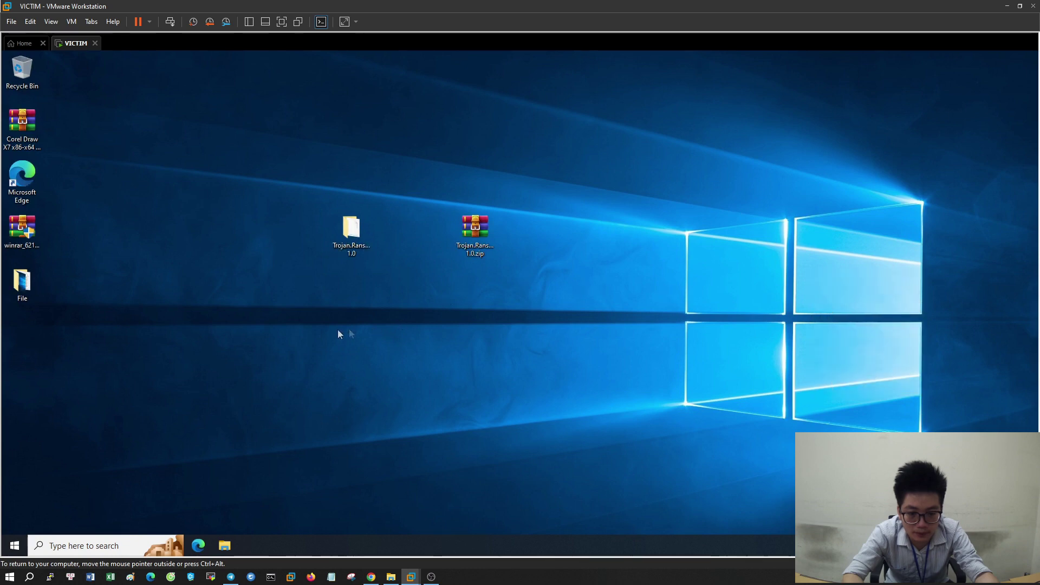
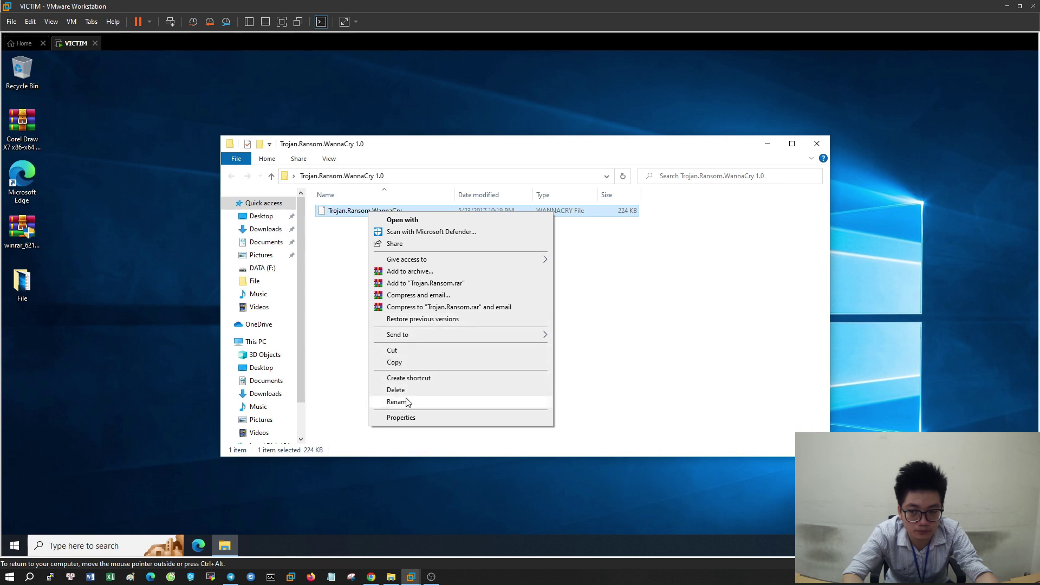
Rename the WannaCry sample file to Trojan.Ransom.exe, changing its extension to exe
{"action": "left_click", "coordinate": [406, 401]}
{"action": "left_click", "coordinate": [403, 210]}
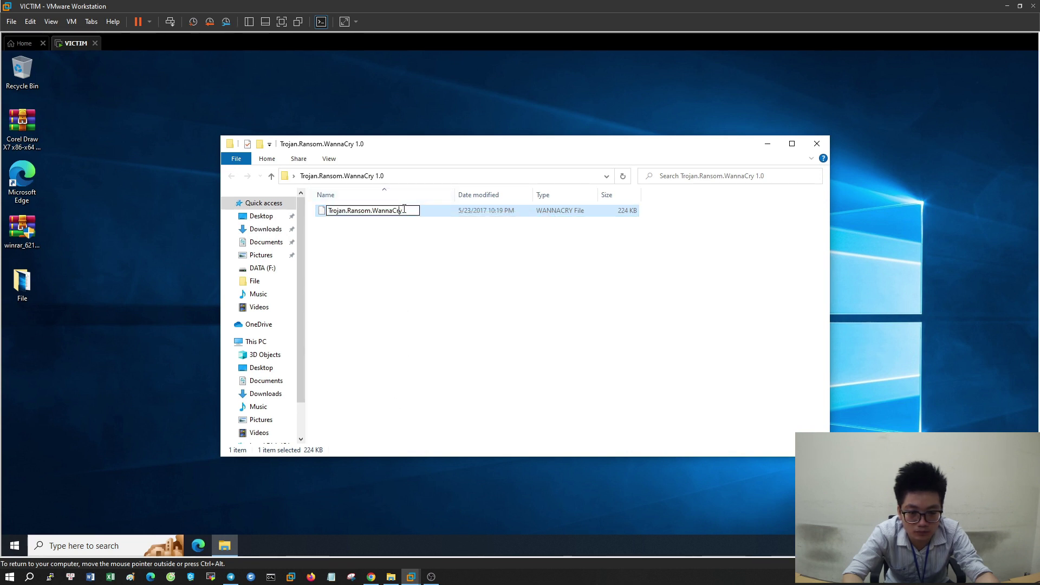
{"action": "type", "text": "exe"}
{"action": "key", "text": "Return"}
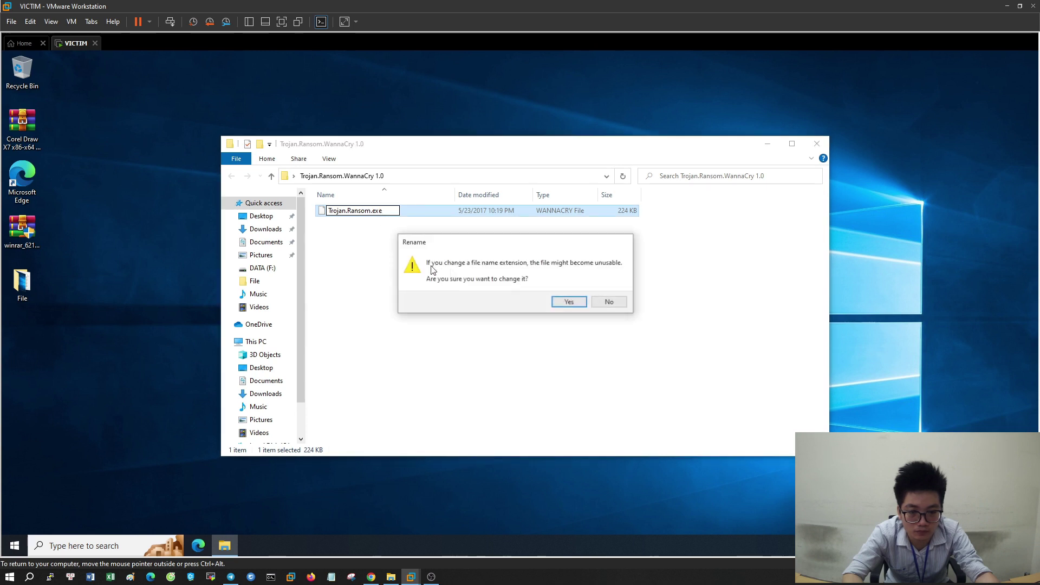
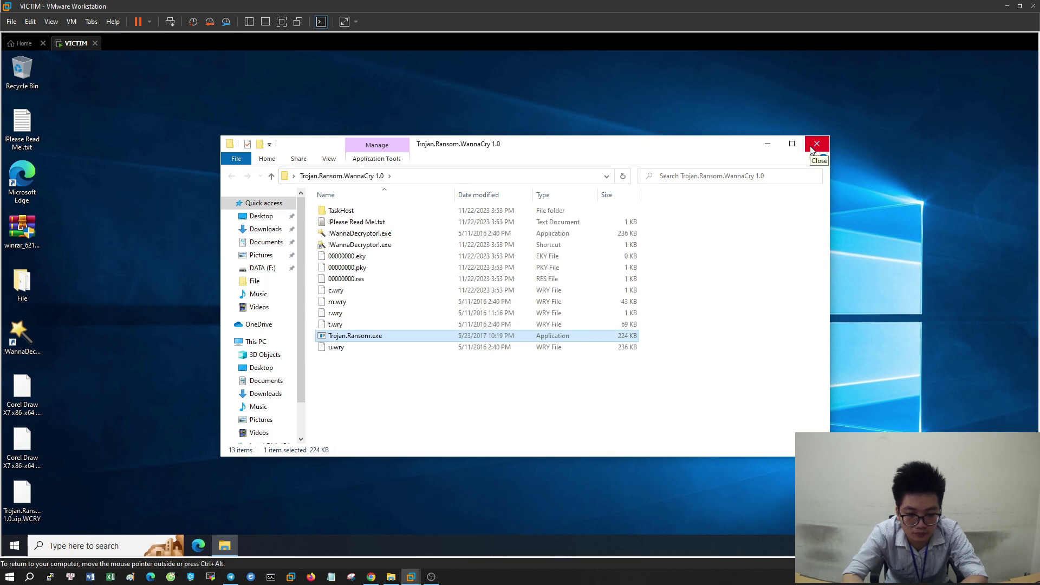
Close the Trojan.Ransom.WannaCry 1.0 folder window and refresh the desktop twice to reveal encrypted files
{"action": "left_click", "coordinate": [811, 149]}
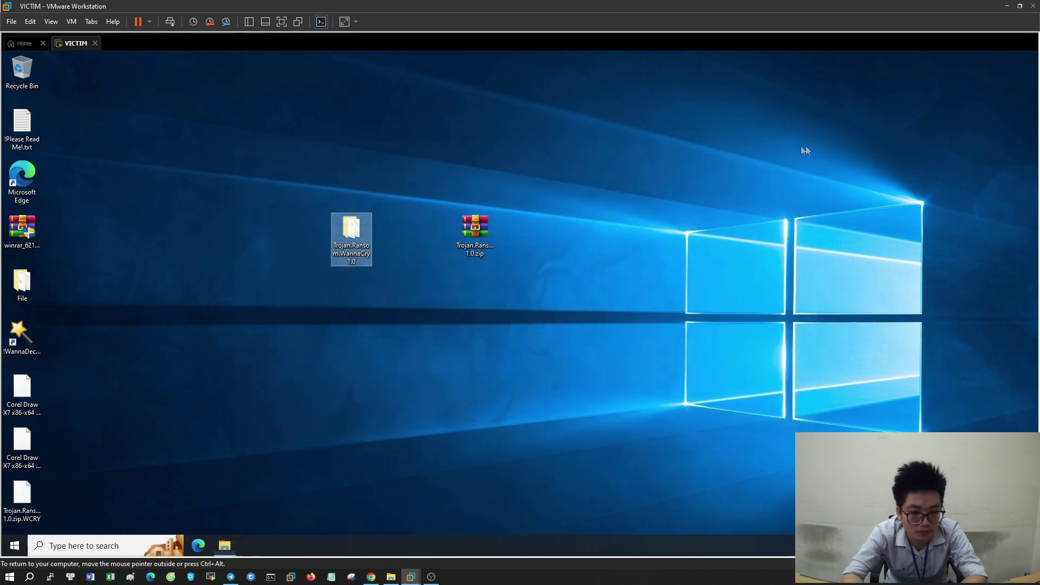
{"action": "right_click", "coordinate": [635, 192]}
{"action": "left_click", "coordinate": [650, 223]}
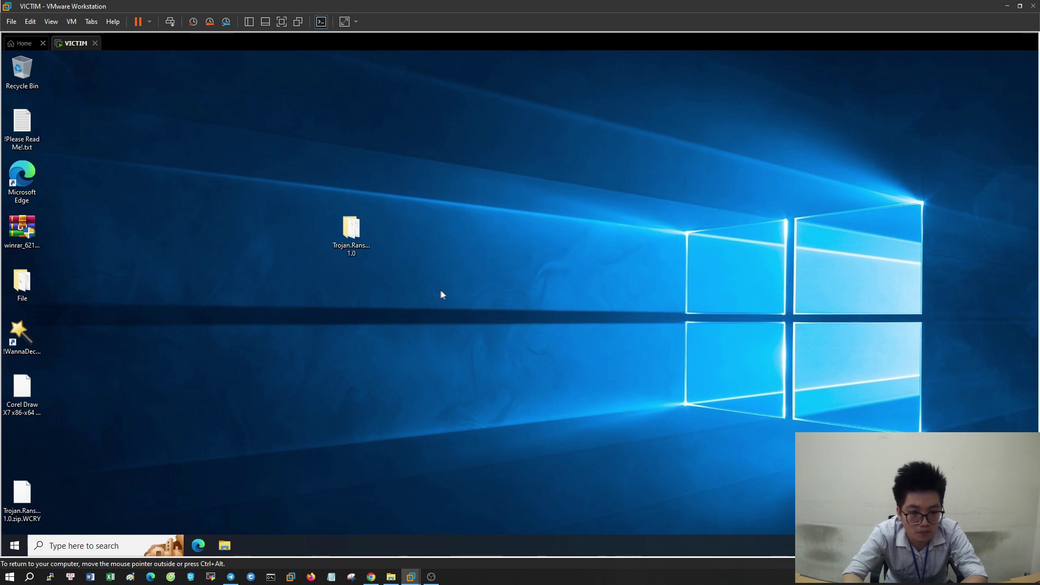
{"action": "right_click", "coordinate": [216, 261]}
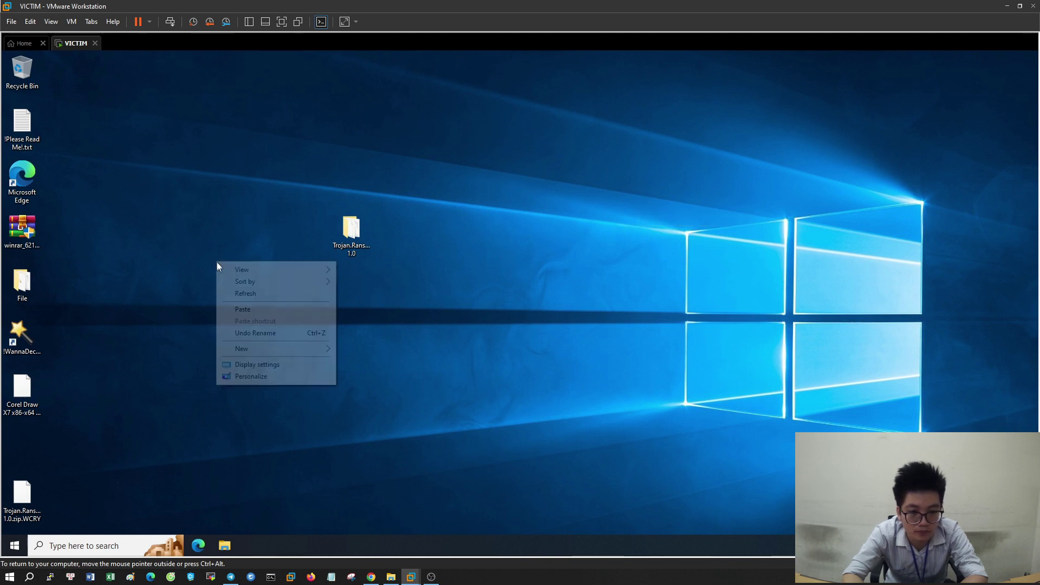
{"action": "left_click", "coordinate": [233, 293]}
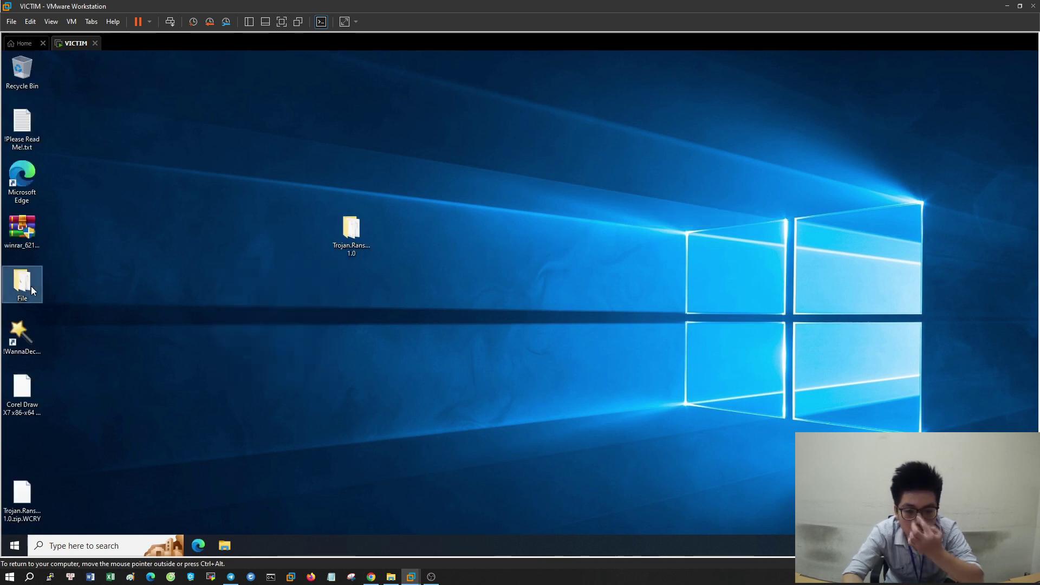
Open the desktop File folder and try opening Cat.docx.WCRY with Default Host Application
{"action": "double_click", "coordinate": [30, 286]}
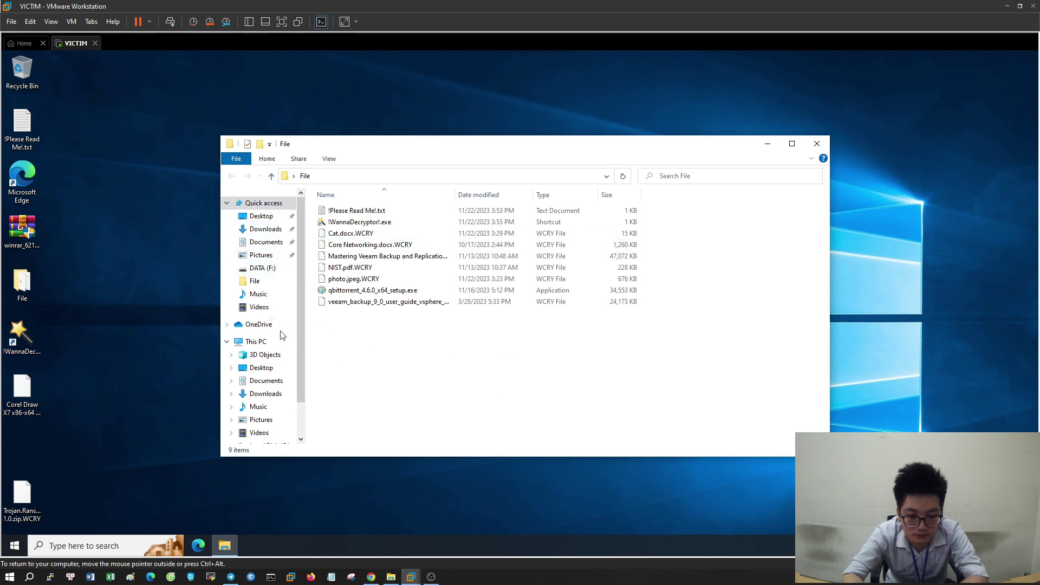
{"action": "double_click", "coordinate": [369, 234]}
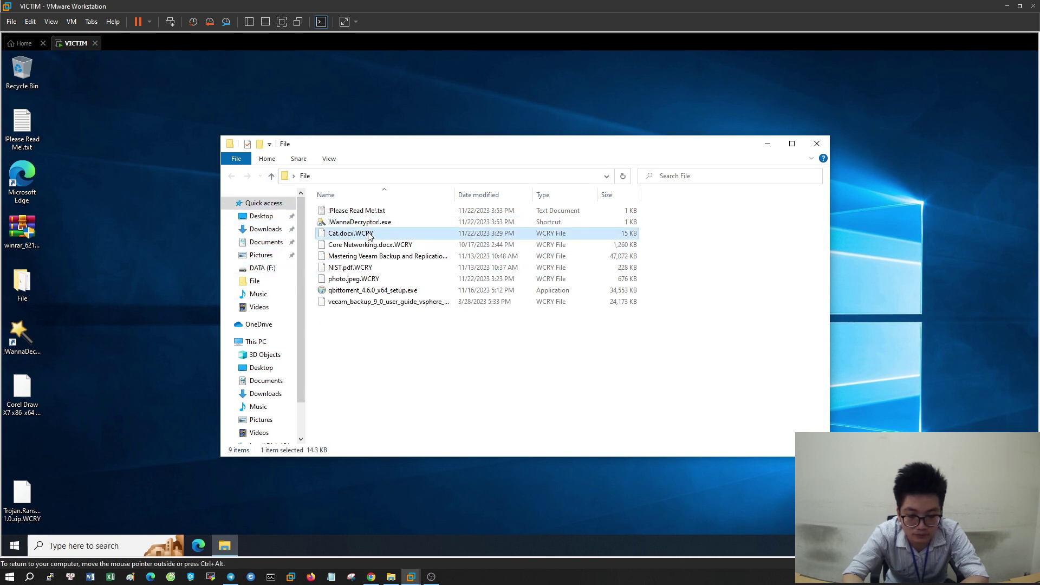
{"action": "left_click", "coordinate": [450, 246]}
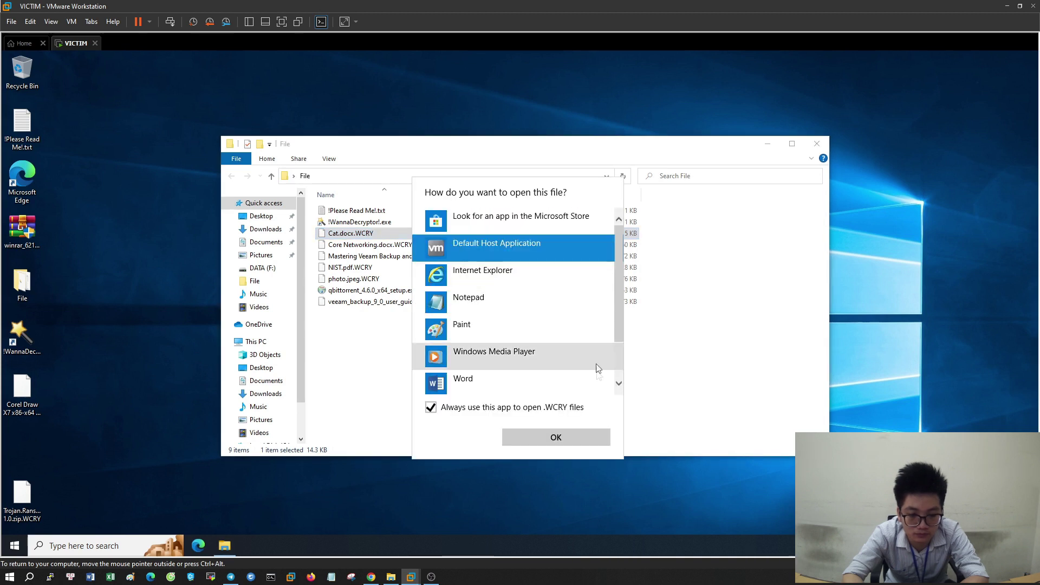
{"action": "left_click", "coordinate": [578, 441]}
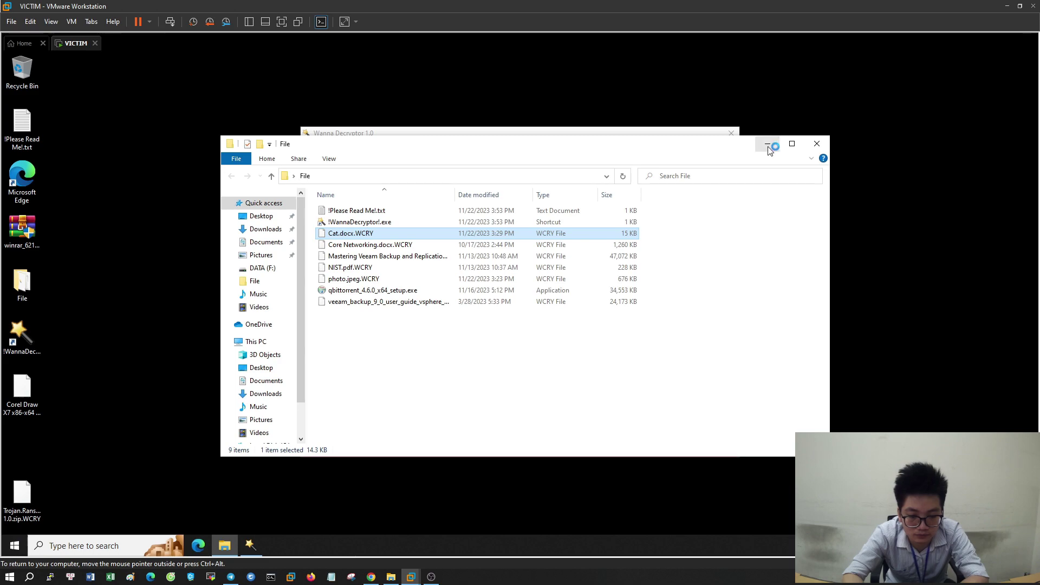
Minimize the File folder, nudge the Wanna Decryptor window right, and refresh the desktop repeatedly
{"action": "left_click", "coordinate": [767, 143]}
{"action": "left_click_drag", "start_coordinate": [644, 138], "coordinate": [678, 132]}
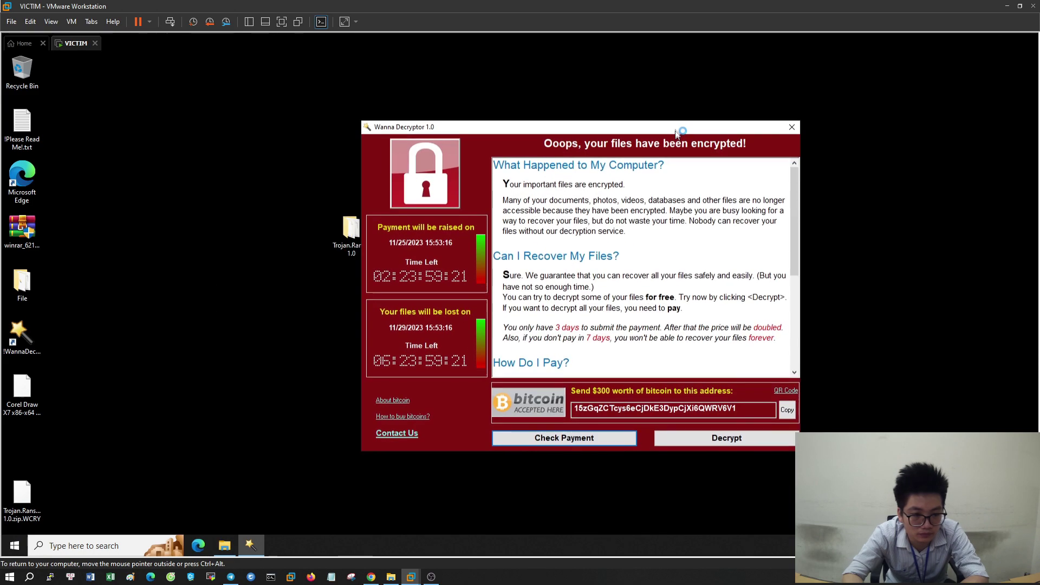
{"action": "right_click", "coordinate": [224, 231]}
{"action": "left_click", "coordinate": [257, 265]}
{"action": "right_click", "coordinate": [231, 222]}
{"action": "left_click", "coordinate": [255, 255]}
{"action": "right_click", "coordinate": [226, 237]}
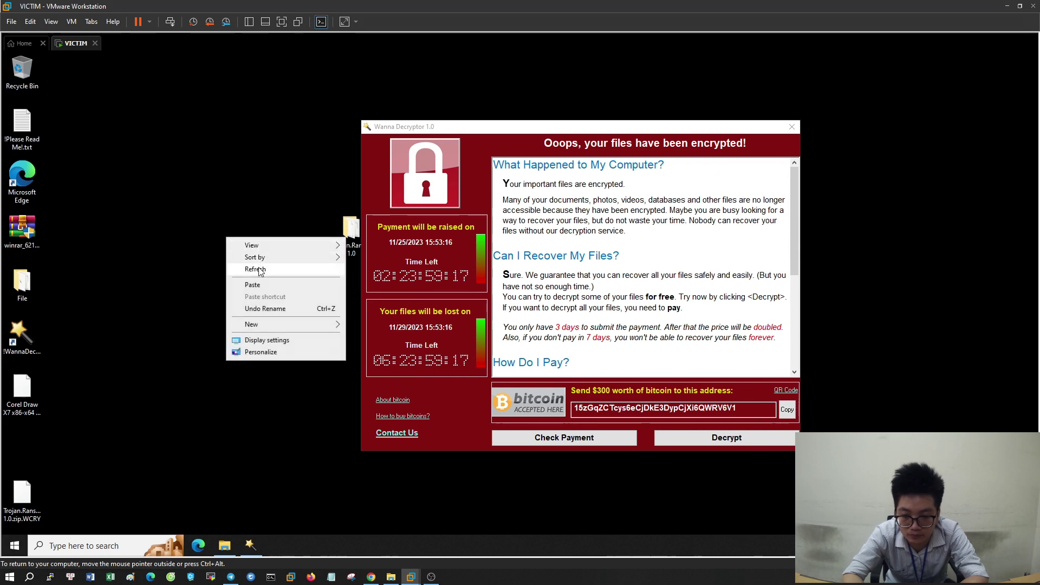
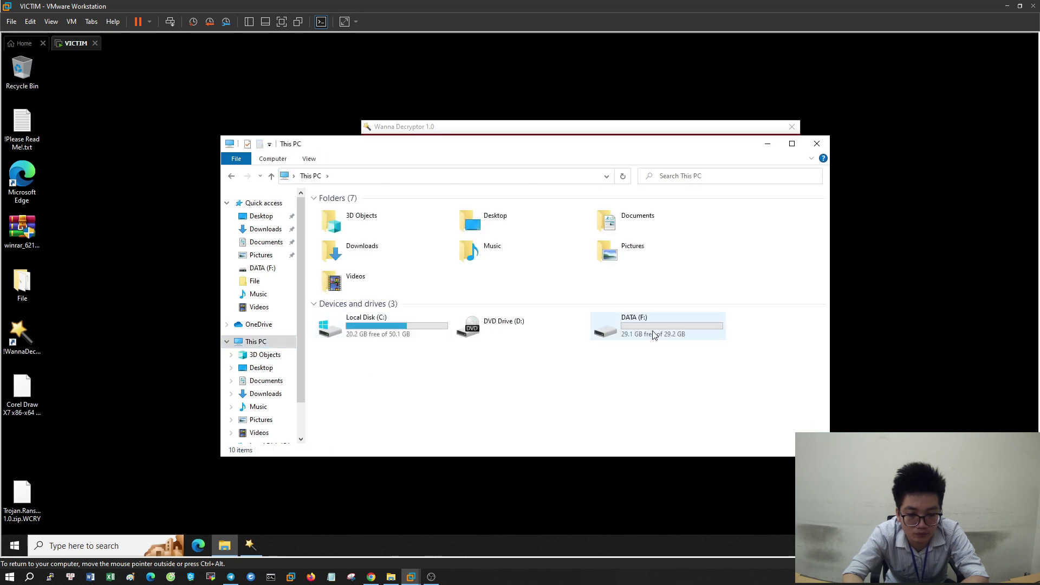
Check the DATA folder on DATA (F:), which holds only File A.docx.WCRY, then return to This PC
{"action": "double_click", "coordinate": [652, 331]}
{"action": "double_click", "coordinate": [372, 214]}
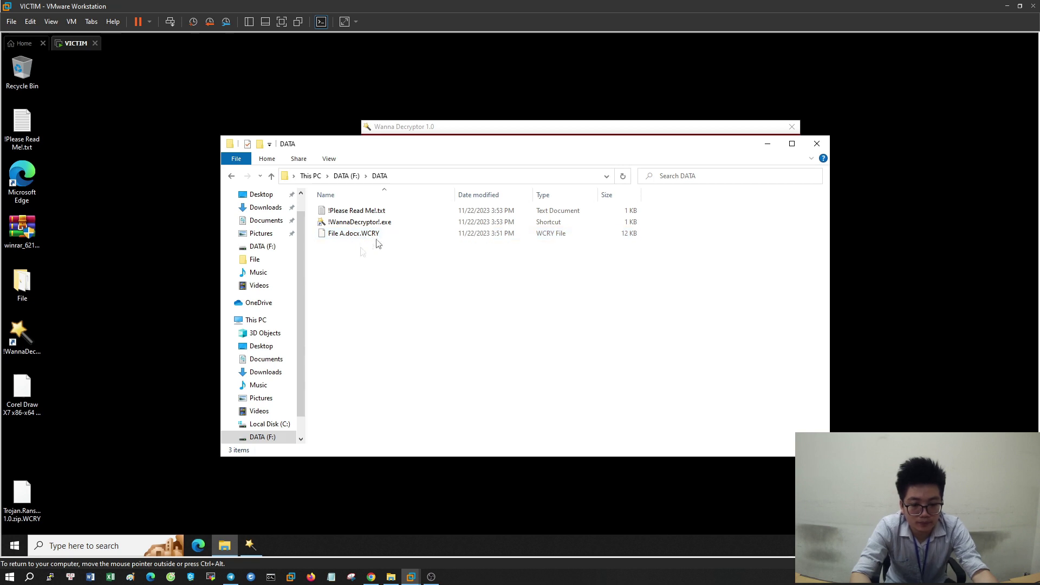
{"action": "left_click", "coordinate": [344, 176]}
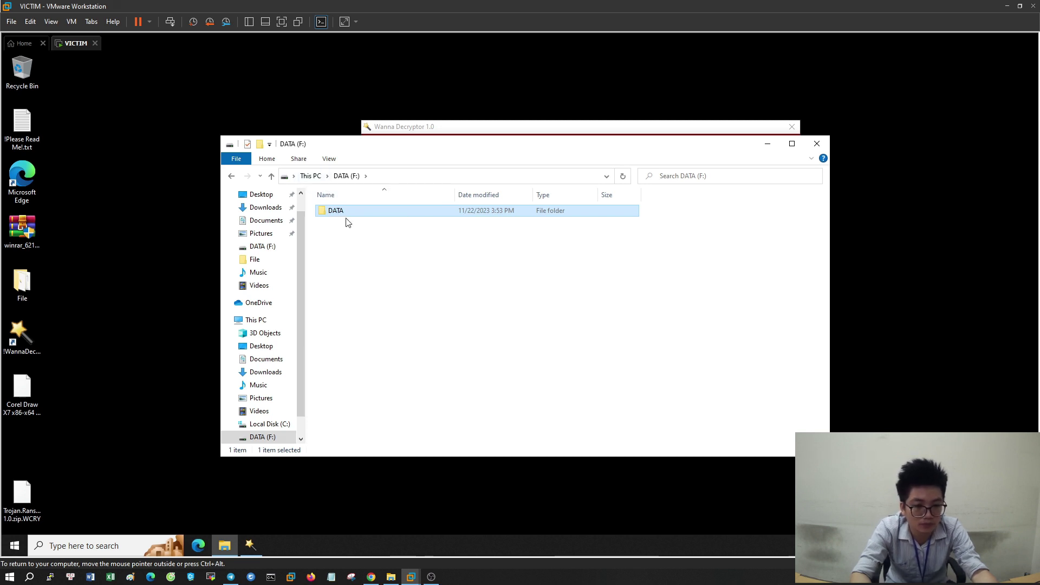
{"action": "left_click", "coordinate": [310, 176]}
Open the DATA (F:) drive's Properties at the Previous Versions tab, dismissing the ransom window
{"action": "right_click", "coordinate": [653, 322]}
{"action": "left_click", "coordinate": [685, 312]}
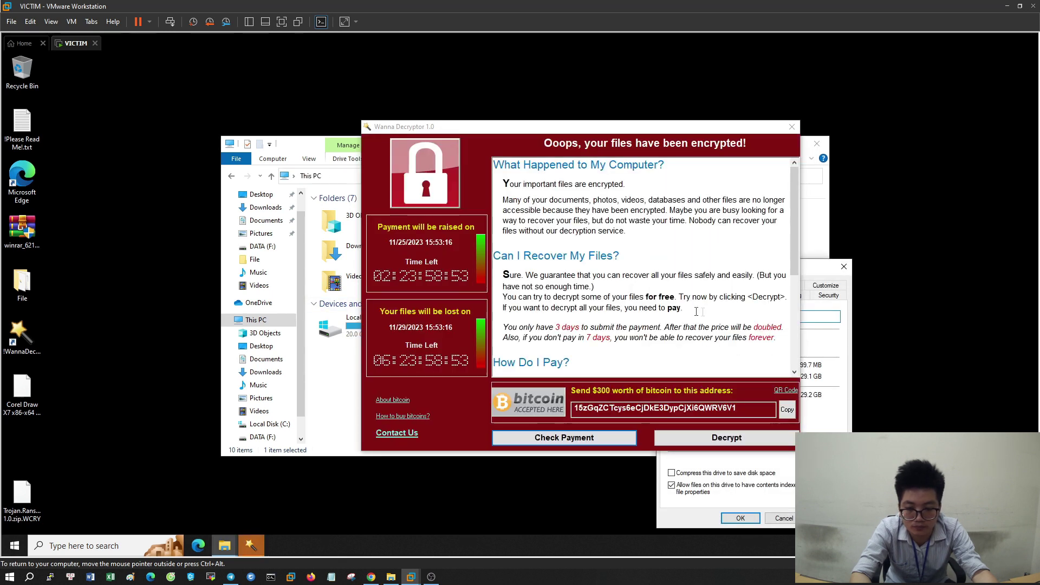
{"action": "left_click", "coordinate": [791, 126]}
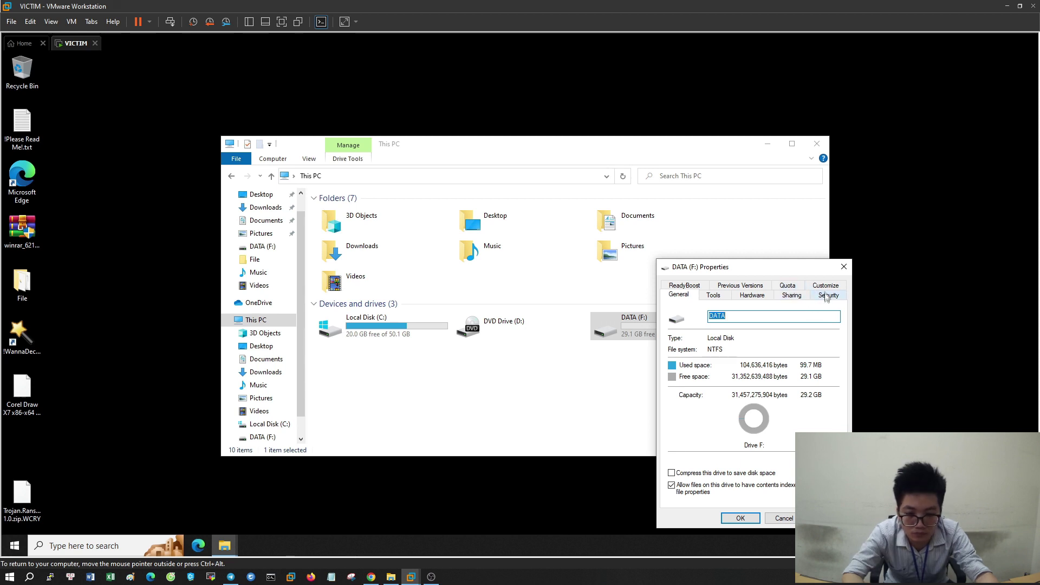
{"action": "left_click", "coordinate": [757, 287]}
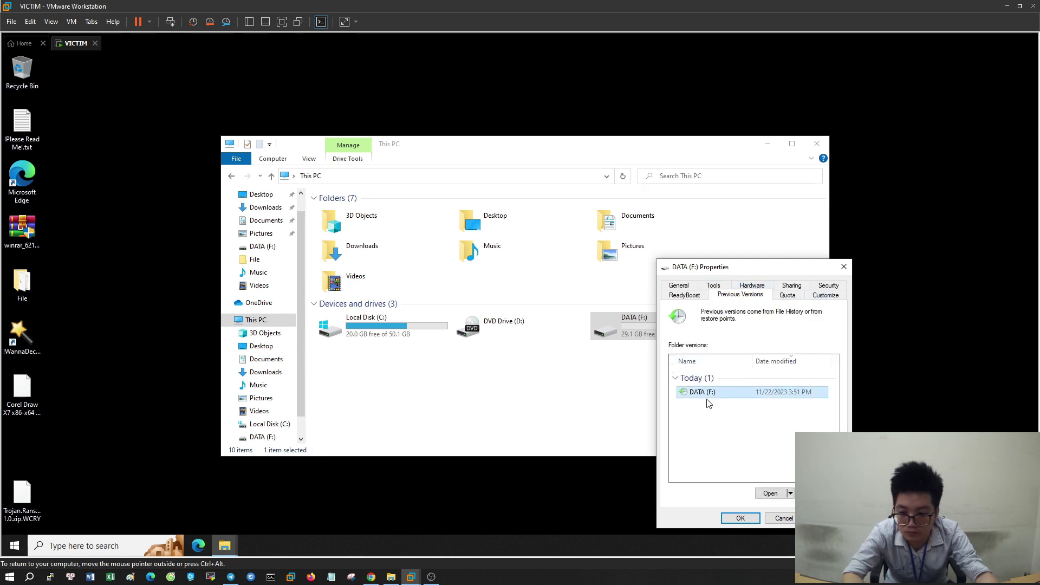
Preview File A.docx from the 11/22/2023 3:51 PM snapshot in Word, then close Word and the snapshot
{"action": "left_click", "coordinate": [773, 494]}
{"action": "double_click", "coordinate": [391, 223]}
{"action": "left_click", "coordinate": [388, 228]}
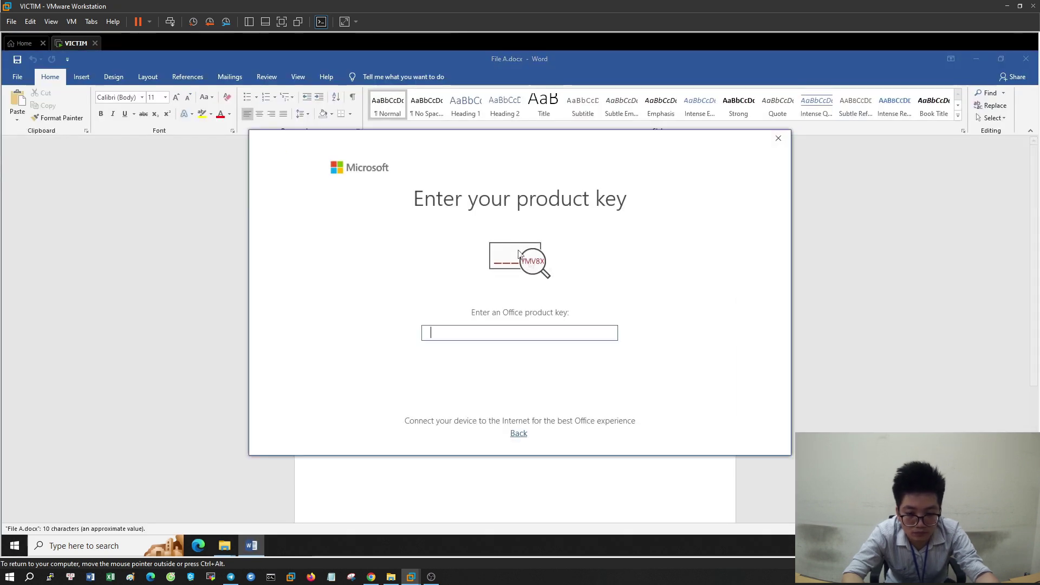
{"action": "left_click", "coordinate": [778, 138]}
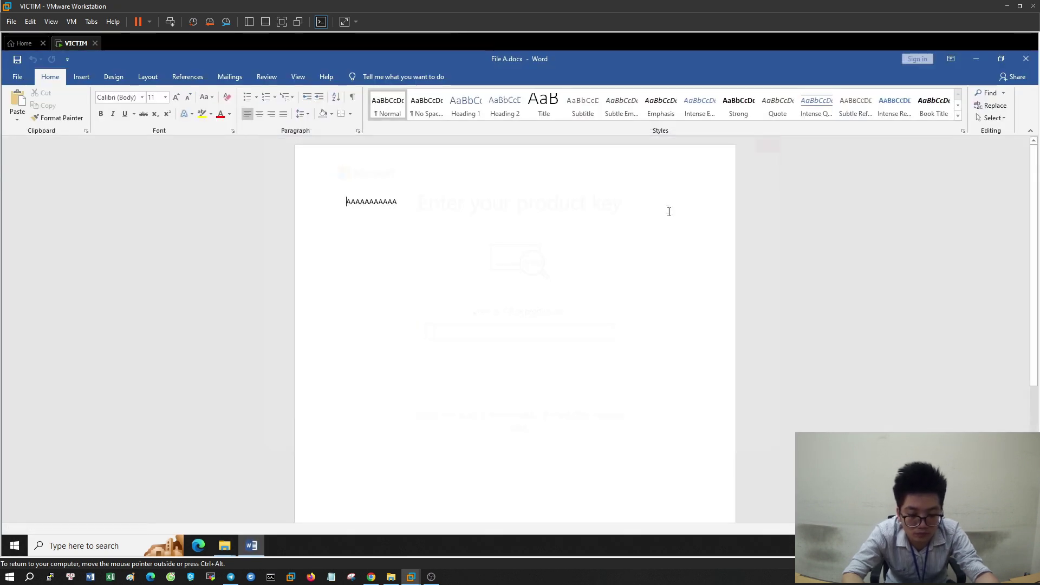
{"action": "left_click", "coordinate": [1029, 61]}
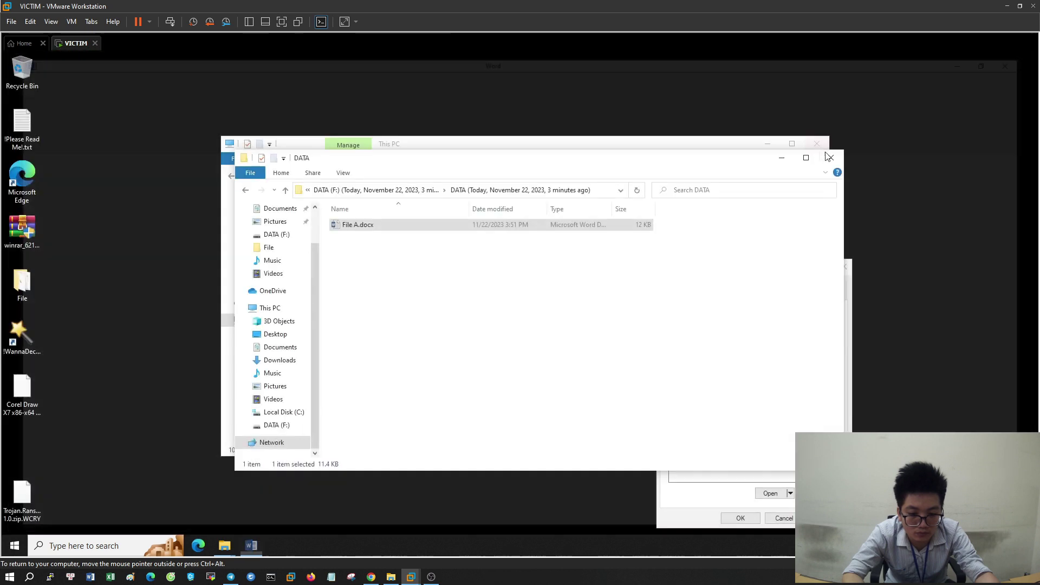
{"action": "left_click", "coordinate": [576, 309]}
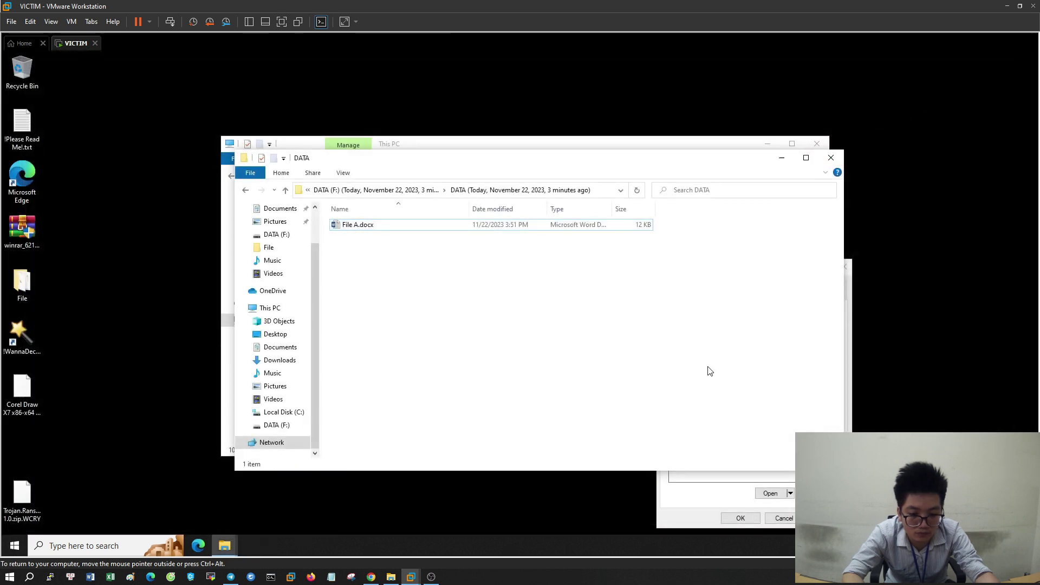
{"action": "left_click", "coordinate": [829, 159]}
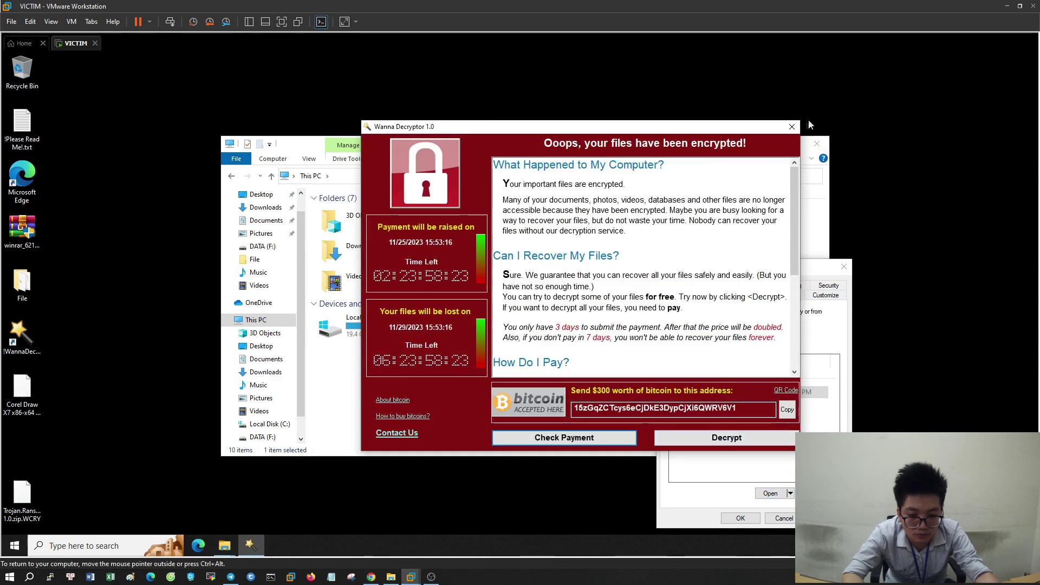
{"action": "left_click", "coordinate": [791, 128]}
Restore DATA (F:) to its 11/22/2023 3:51 PM previous version and confirm
{"action": "left_click", "coordinate": [729, 391]}
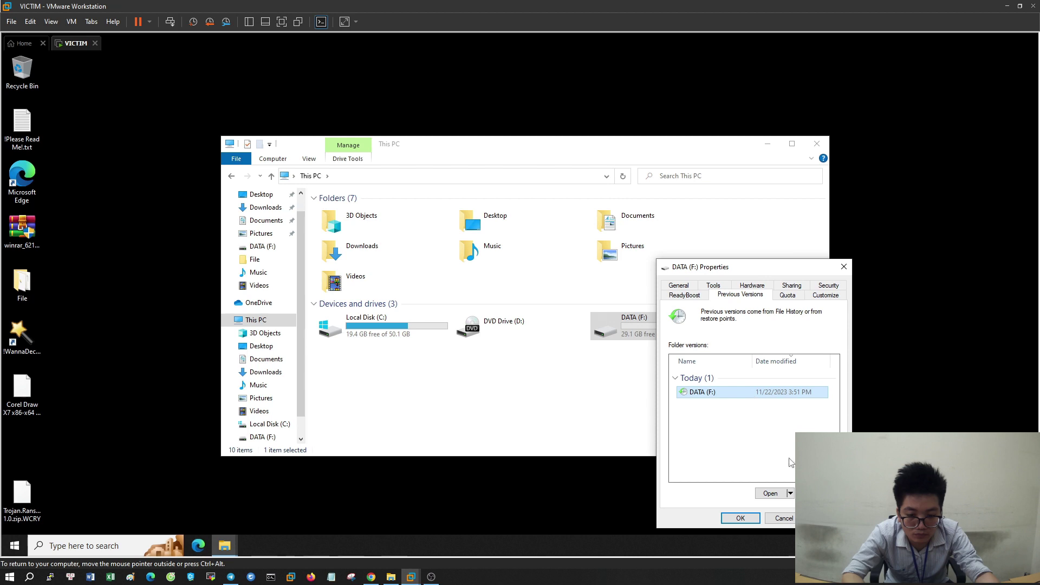
{"action": "left_click", "coordinate": [815, 493]}
{"action": "left_click", "coordinate": [540, 317]}
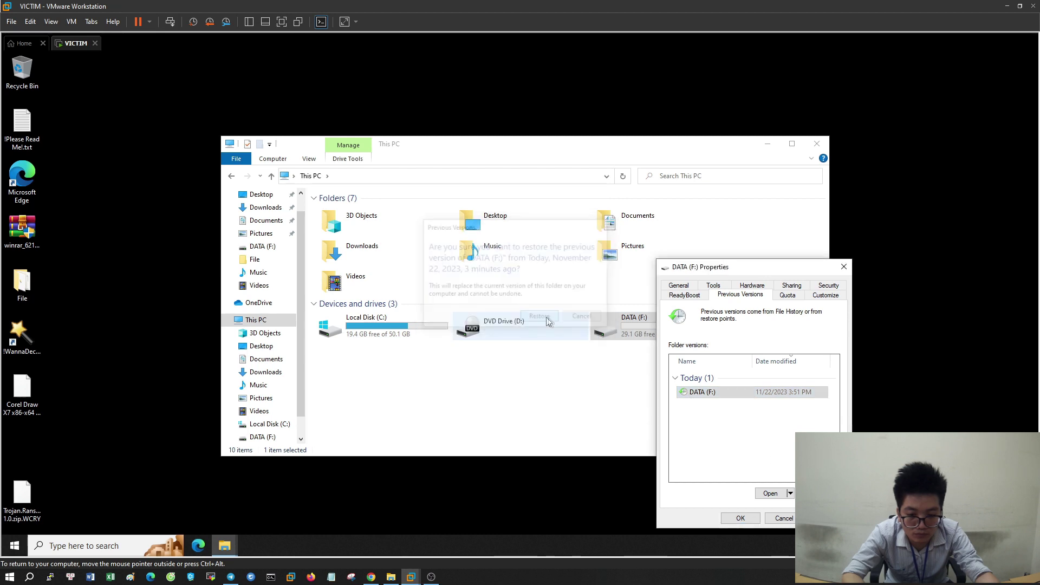
{"action": "left_click", "coordinate": [632, 320]}
Open the recovered File A.docx from DATA (F:) > DATA in Word
{"action": "double_click", "coordinate": [632, 321]}
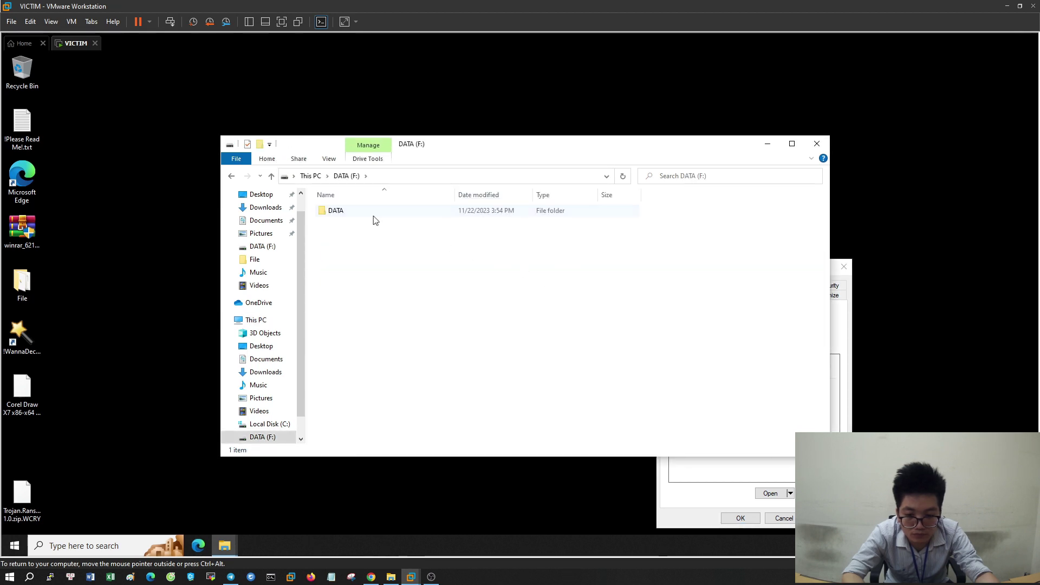
{"action": "double_click", "coordinate": [370, 212]}
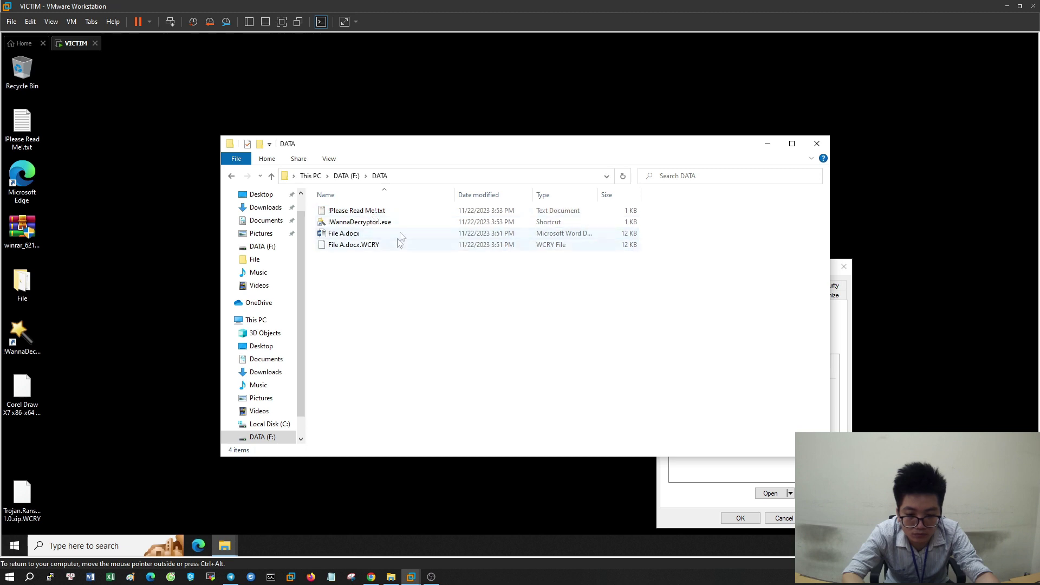
{"action": "double_click", "coordinate": [400, 235]}
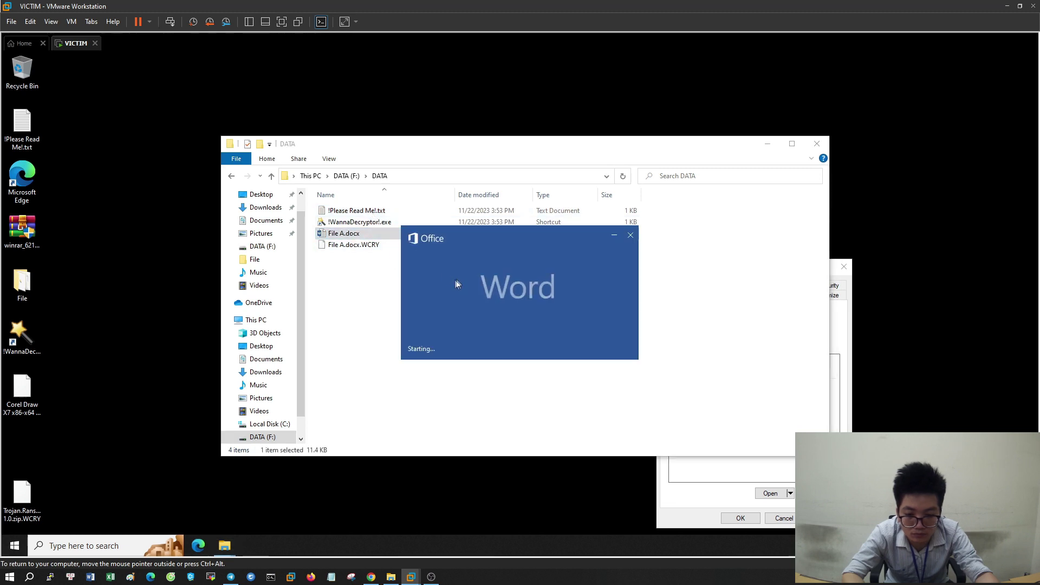
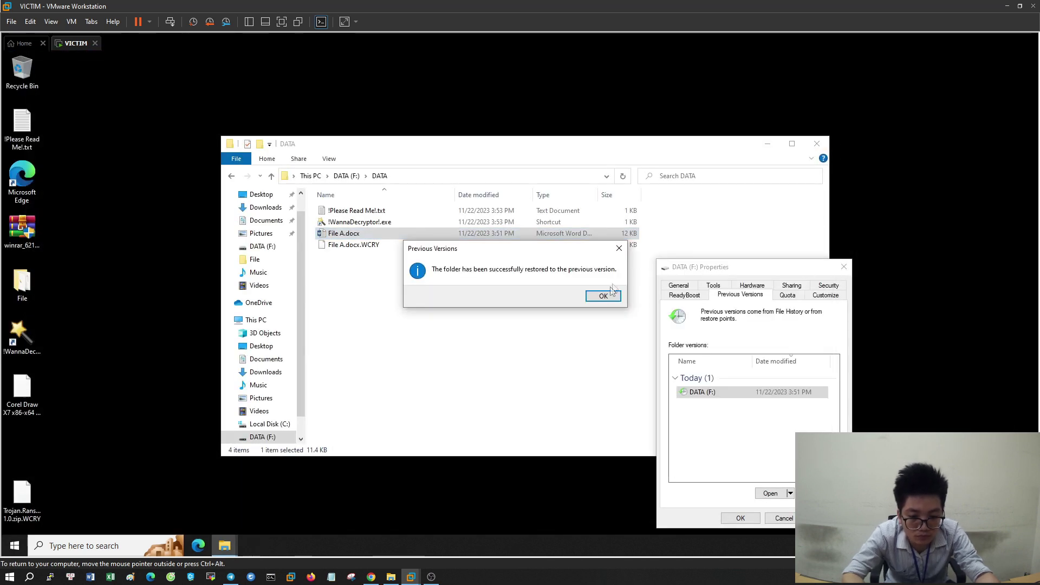
Acknowledge the successful DATA (F:) restore and close the drive's Properties dialog
{"action": "left_click", "coordinate": [604, 296]}
{"action": "left_click", "coordinate": [844, 270]}
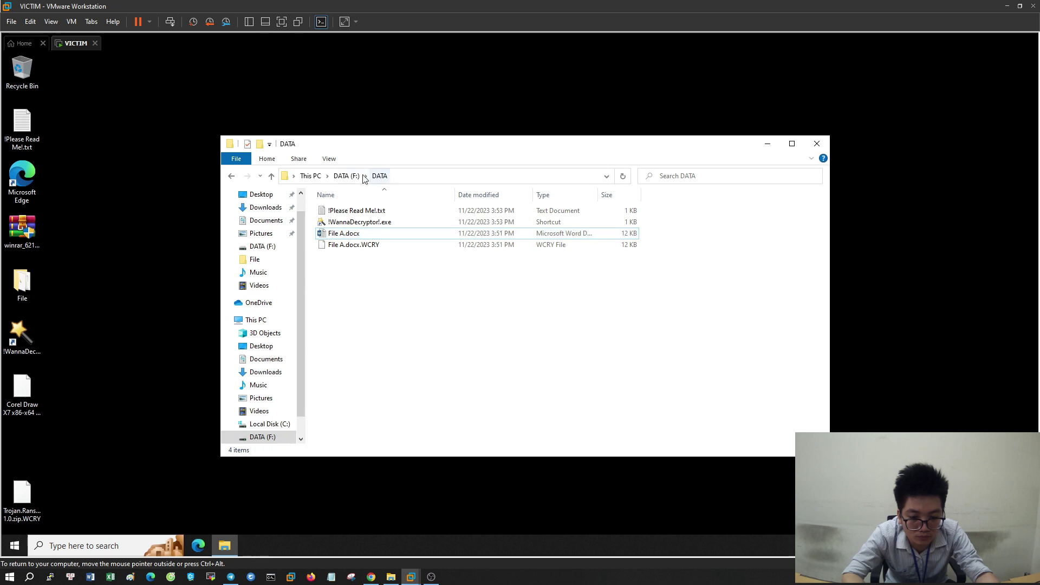
Open the desktop File folder to check its encrypted files, then close it and the ransom note
{"action": "left_click", "coordinate": [311, 175]}
{"action": "left_click", "coordinate": [421, 347]}
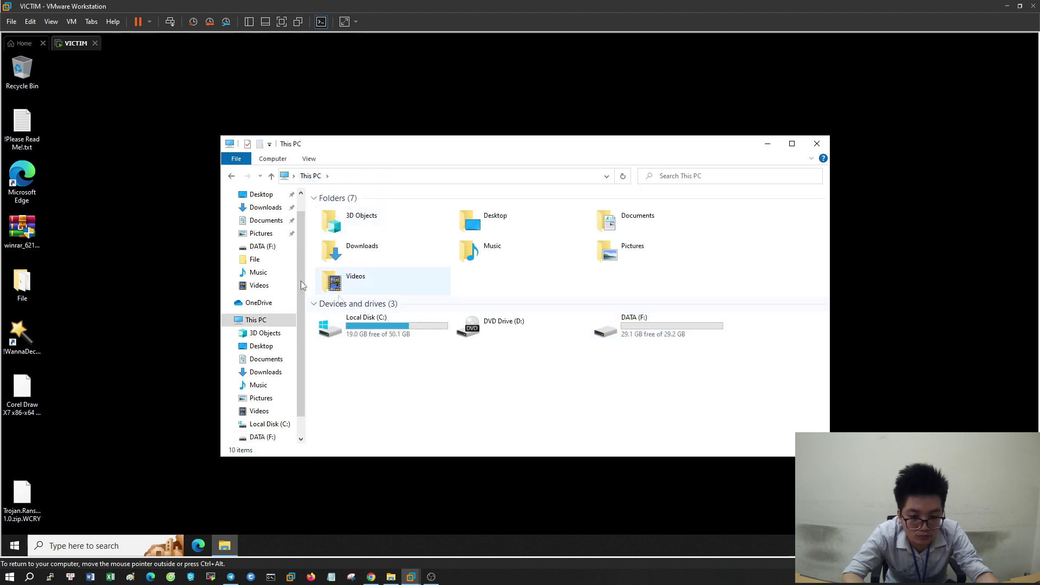
{"action": "left_click", "coordinate": [31, 279]}
{"action": "double_click", "coordinate": [31, 280]}
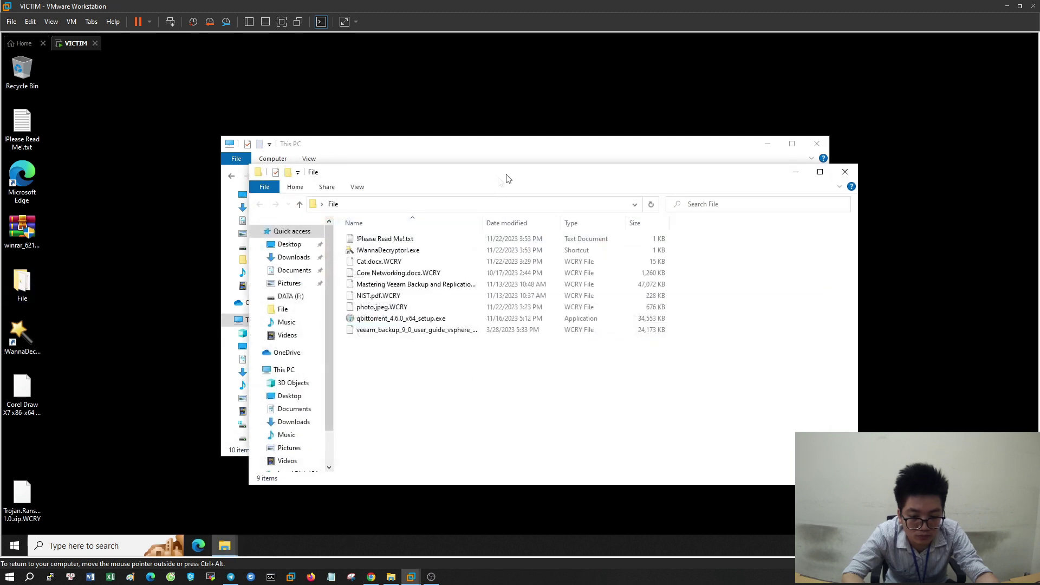
{"action": "left_click", "coordinate": [844, 173]}
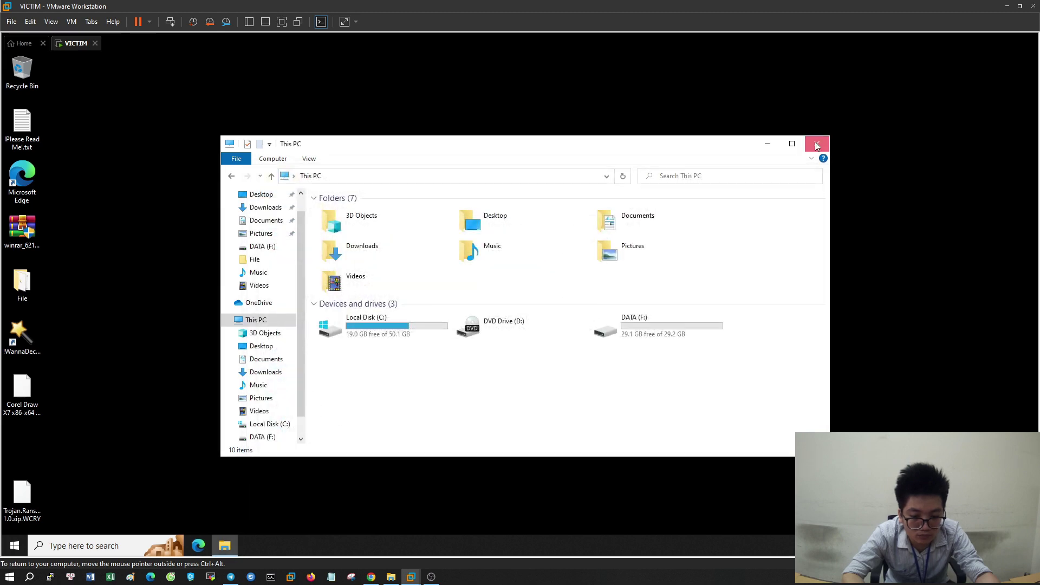
{"action": "left_click", "coordinate": [817, 143]}
{"action": "double_click", "coordinate": [21, 282]}
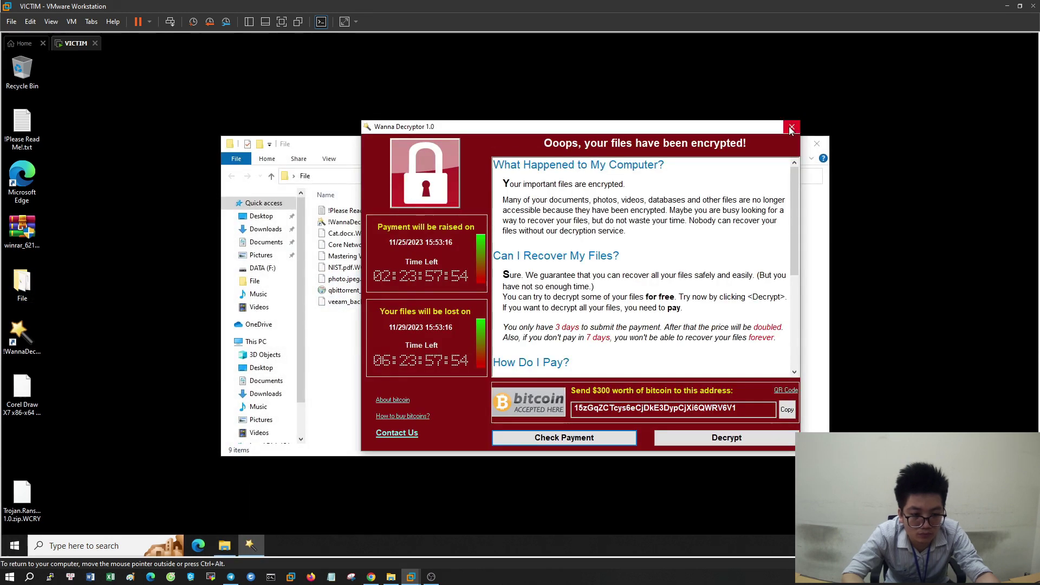
{"action": "left_click", "coordinate": [791, 128]}
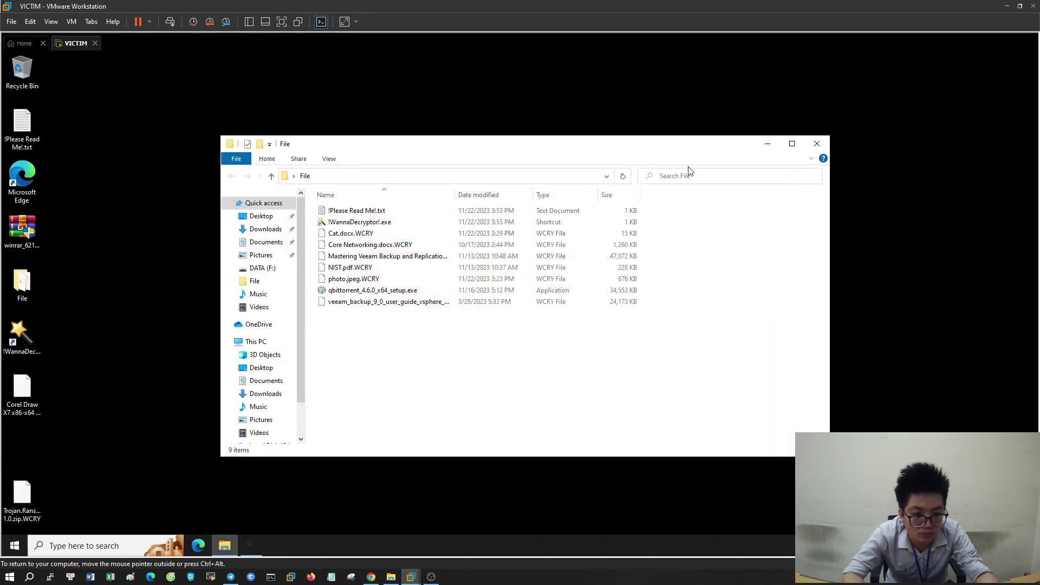
Browse This PC > Local Disk (C:) > Users > VM > Desktop > File, then return to Desktop
{"action": "left_click", "coordinate": [256, 341]}
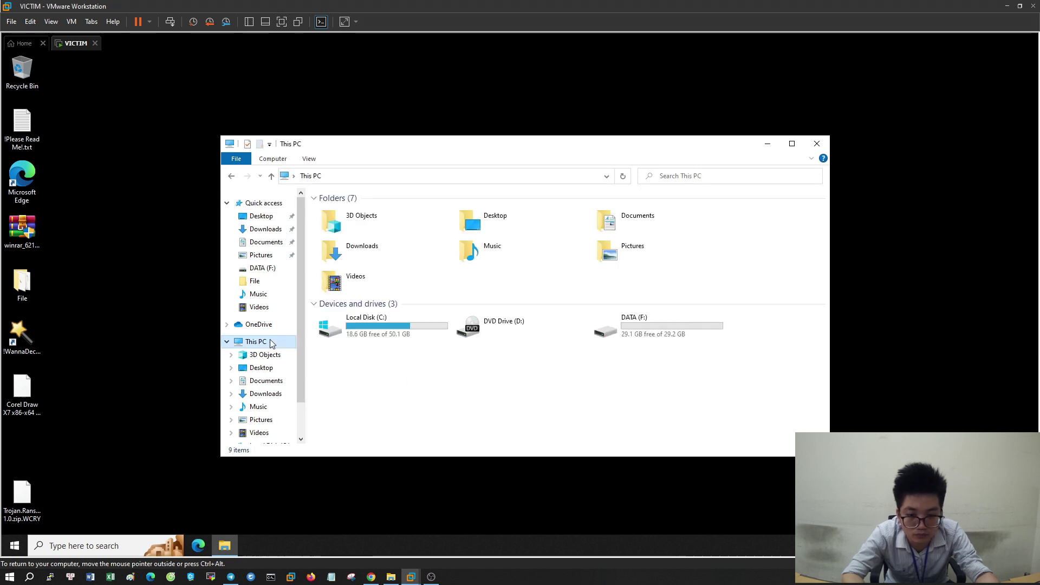
{"action": "double_click", "coordinate": [375, 321]}
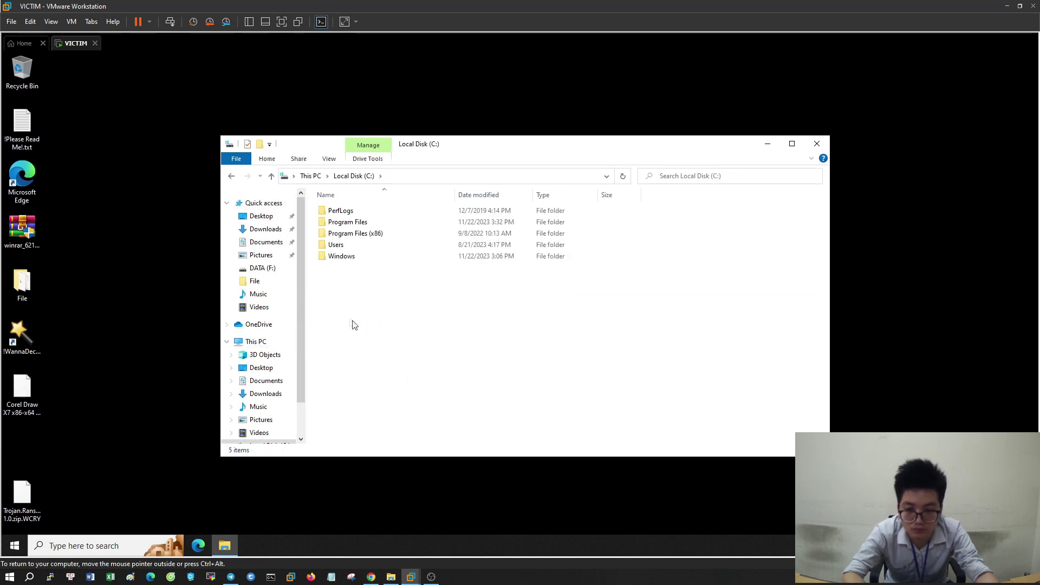
{"action": "double_click", "coordinate": [359, 246]}
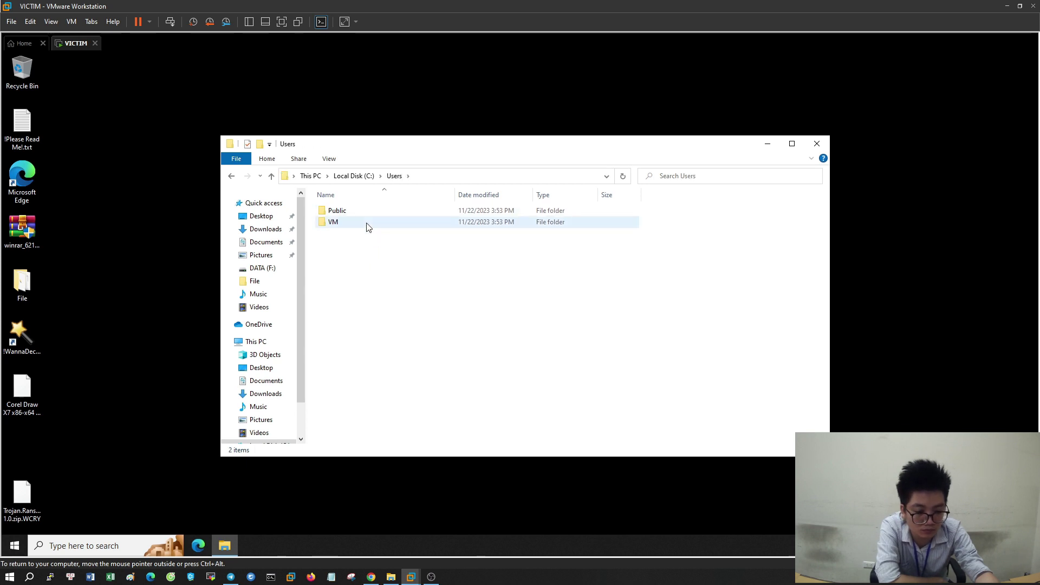
{"action": "double_click", "coordinate": [363, 223]}
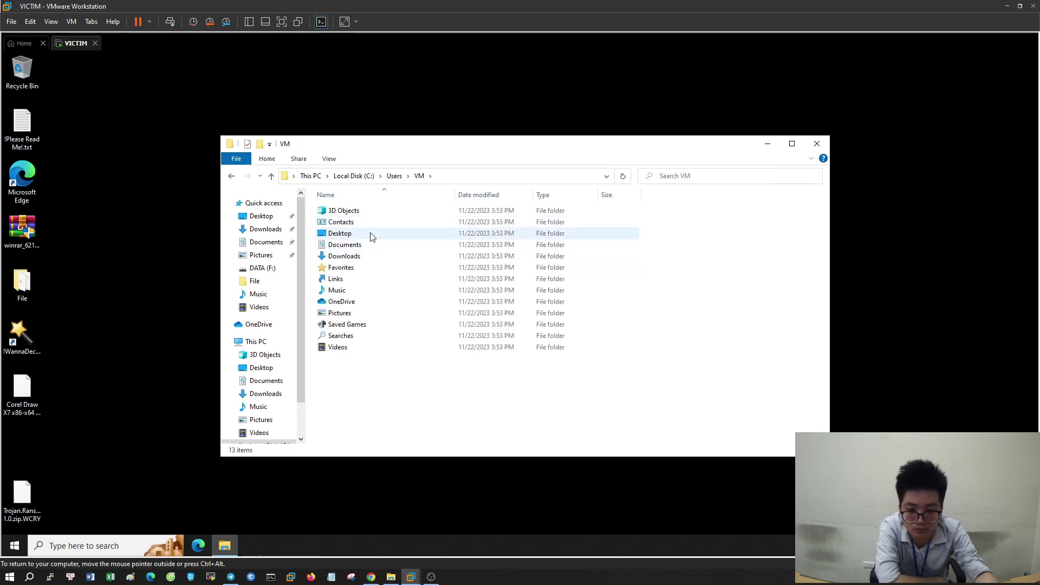
{"action": "double_click", "coordinate": [371, 235]}
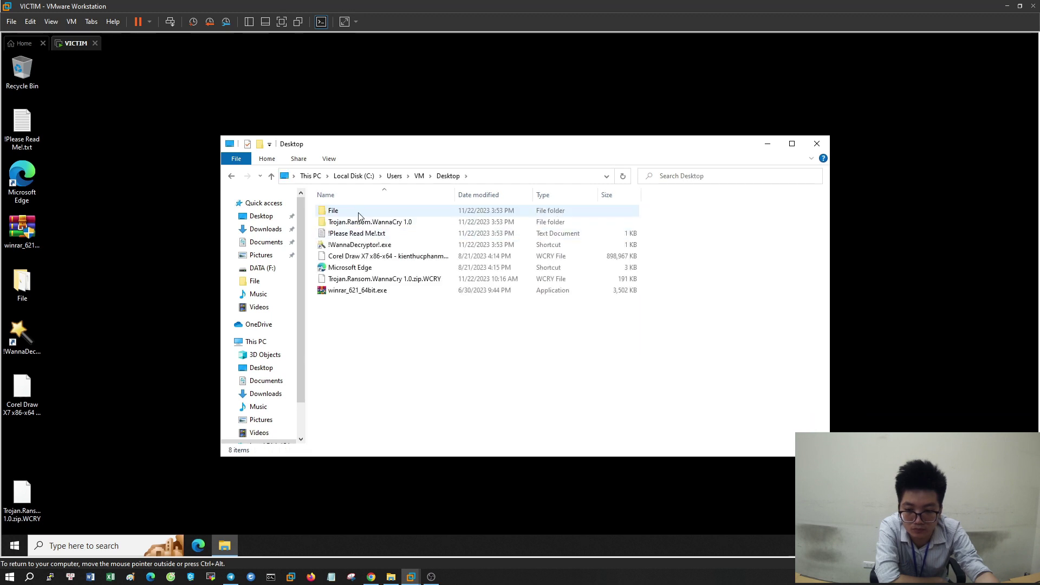
{"action": "double_click", "coordinate": [358, 215]}
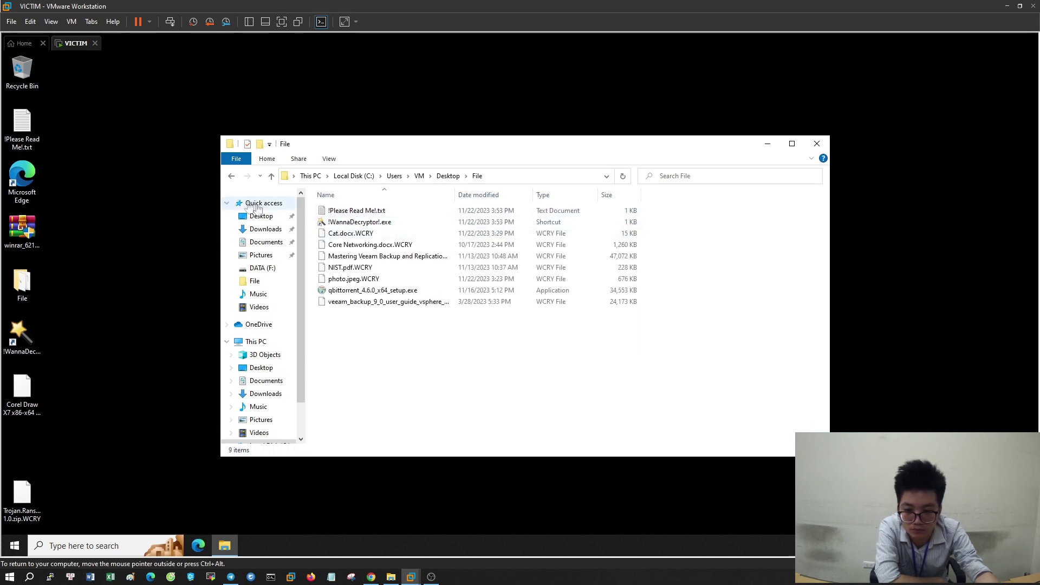
{"action": "left_click", "coordinate": [231, 176]}
Preview the File folder's 3:47 PM previous version with unencrypted files like Cat.docx, then close everything
{"action": "right_click", "coordinate": [332, 211]}
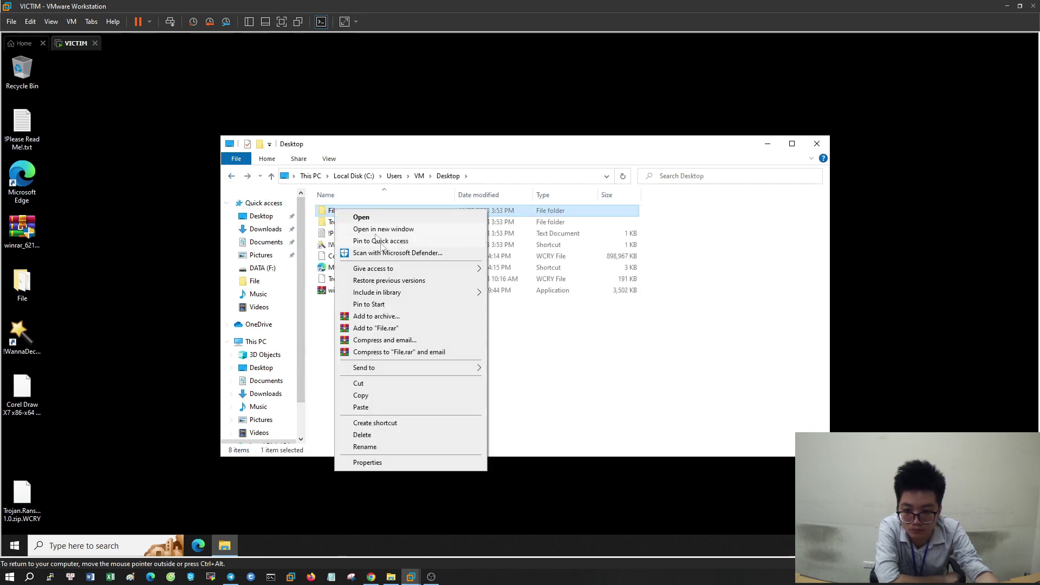
{"action": "left_click", "coordinate": [379, 463]}
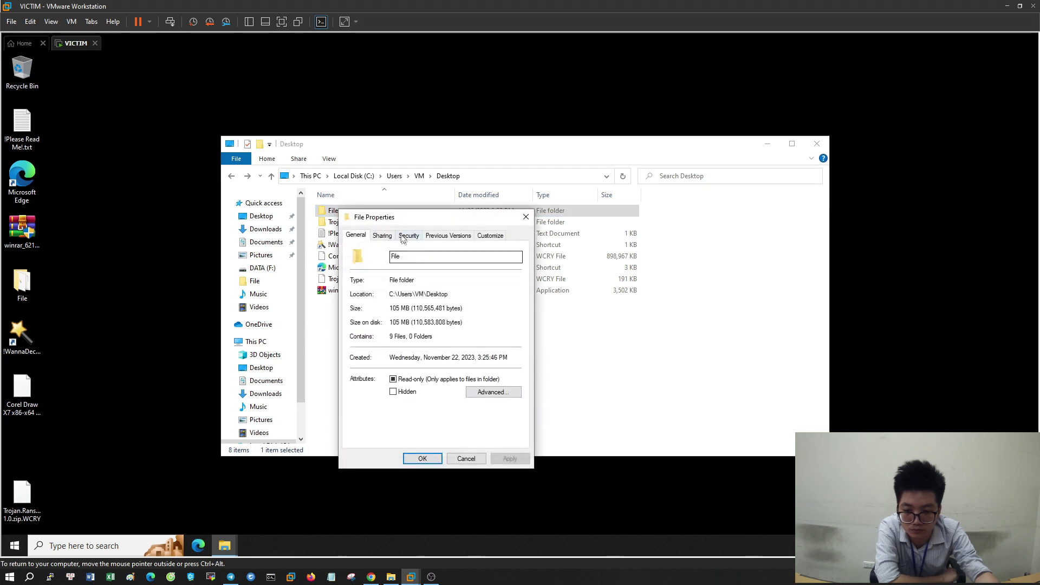
{"action": "left_click", "coordinate": [462, 238]}
{"action": "left_click", "coordinate": [381, 335]}
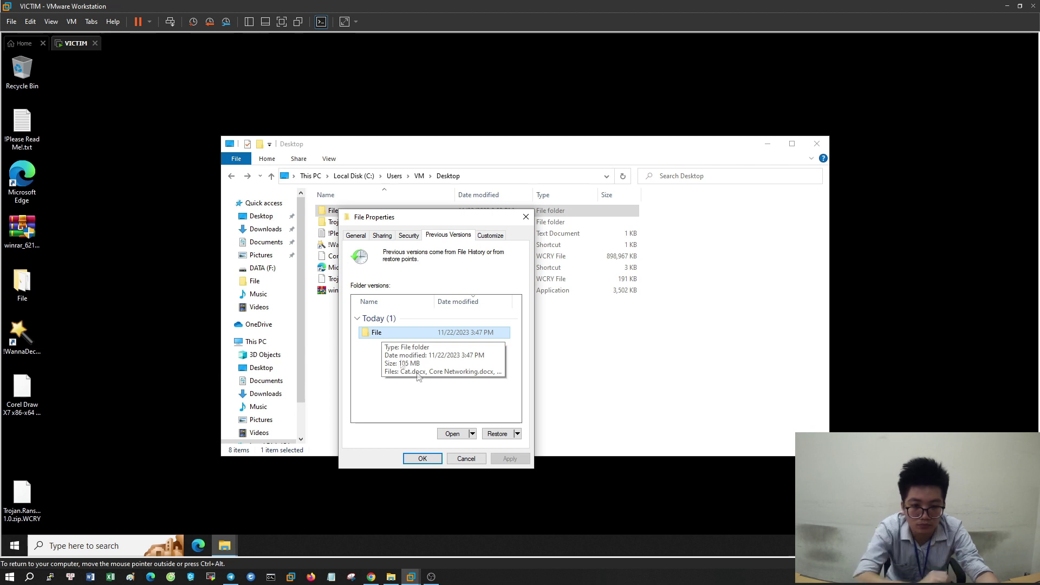
{"action": "left_click", "coordinate": [452, 434]}
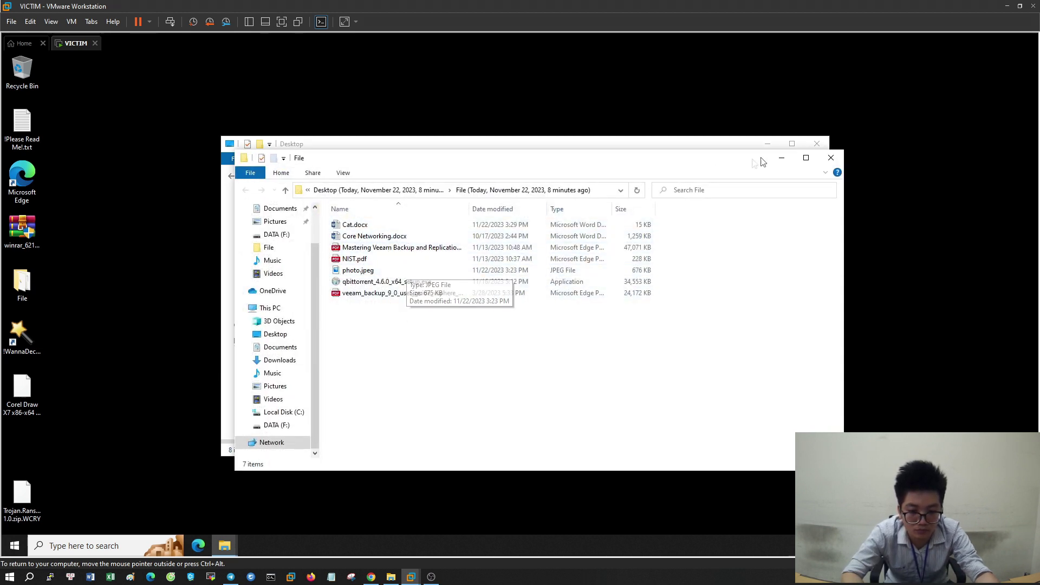
{"action": "left_click", "coordinate": [831, 158]}
{"action": "left_click", "coordinate": [788, 129]}
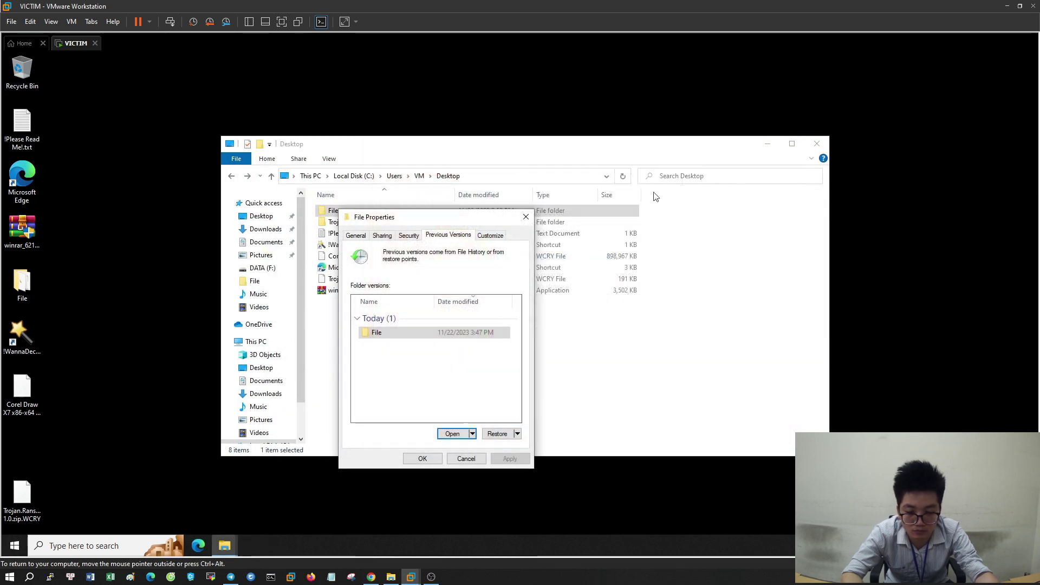
{"action": "left_click", "coordinate": [497, 433]}
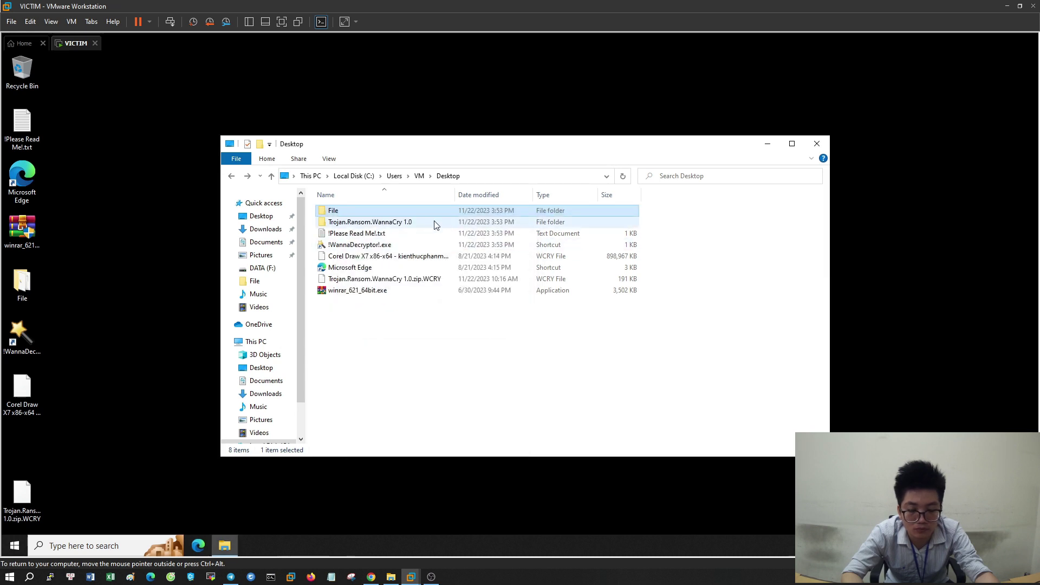
Move the Explorer window up-left and peek into the File folder before returning to Desktop
{"action": "left_click_drag", "start_coordinate": [483, 154], "coordinate": [302, 125]}
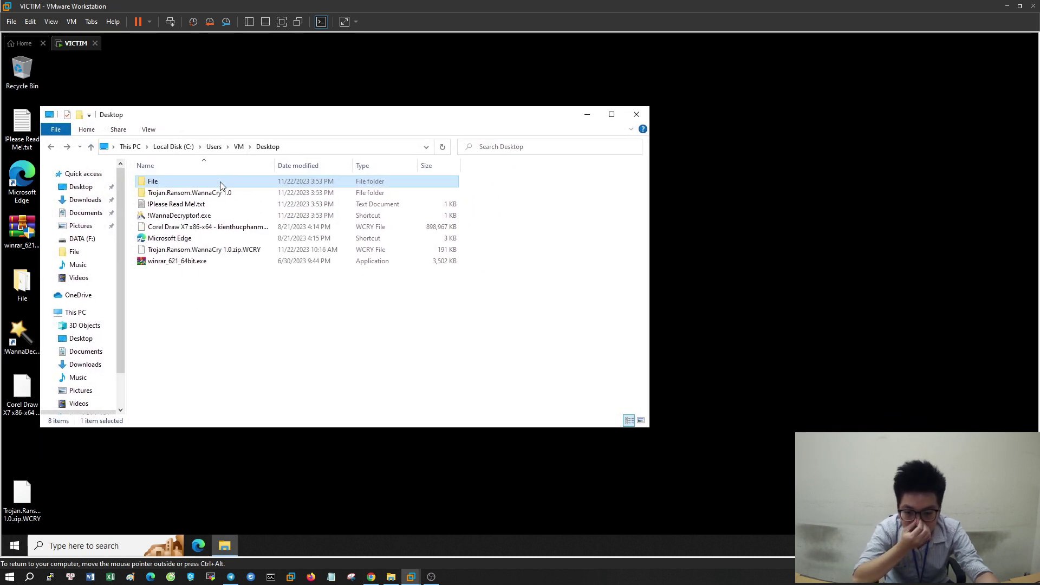
{"action": "double_click", "coordinate": [220, 184]}
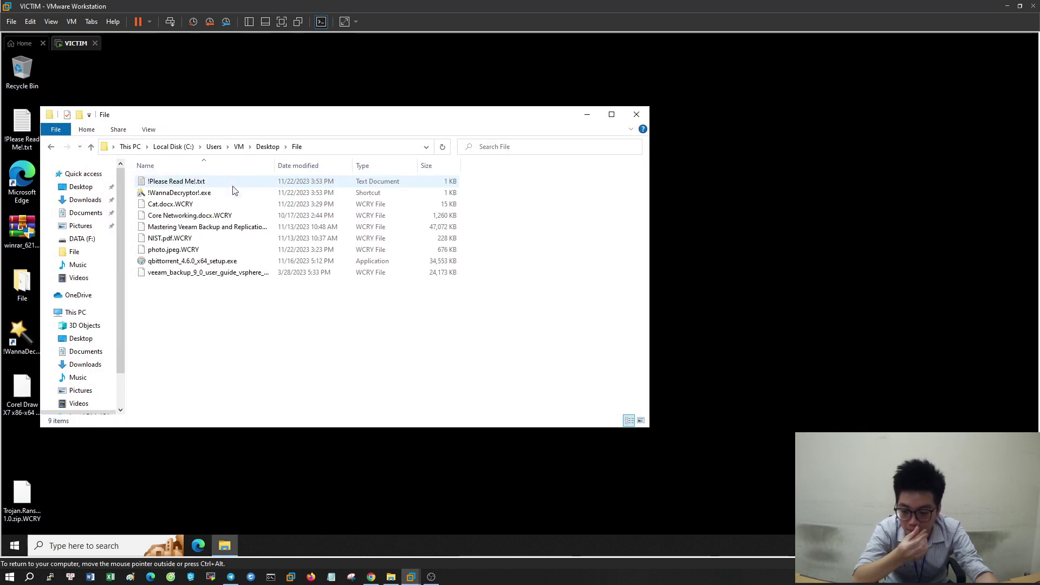
{"action": "left_click", "coordinate": [266, 146]}
Restore the File folder from Previous Versions, confirm, and close its properties
{"action": "right_click", "coordinate": [192, 180]}
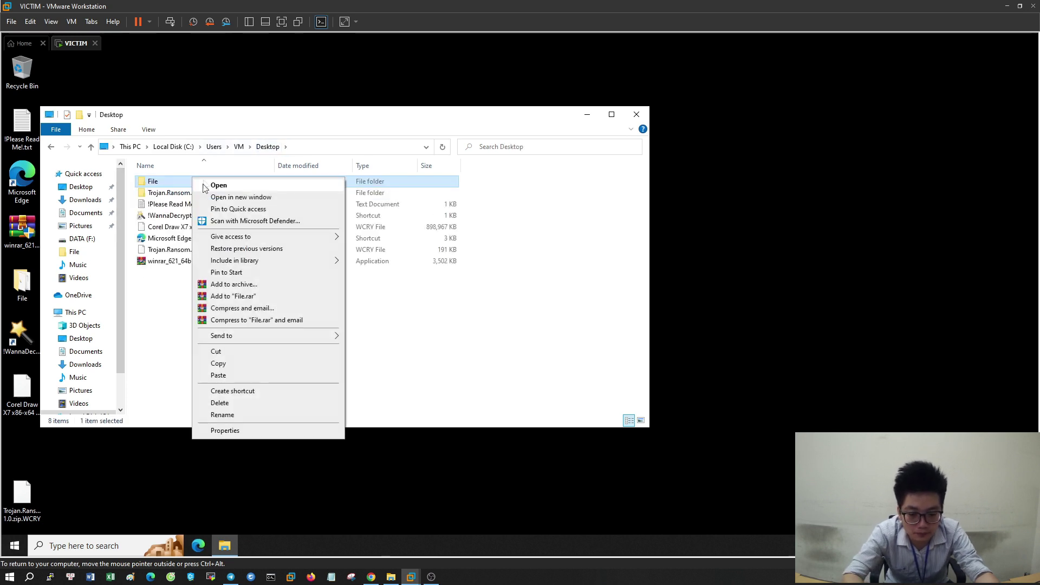
{"action": "left_click", "coordinate": [225, 430]}
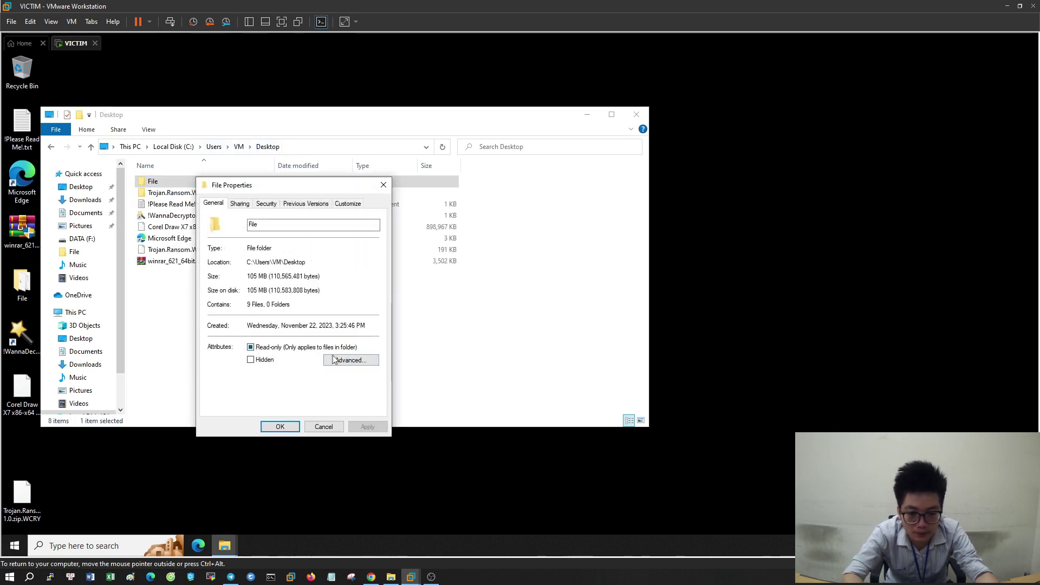
{"action": "left_click", "coordinate": [303, 204]}
{"action": "left_click", "coordinate": [361, 405]}
{"action": "left_click", "coordinate": [540, 318]}
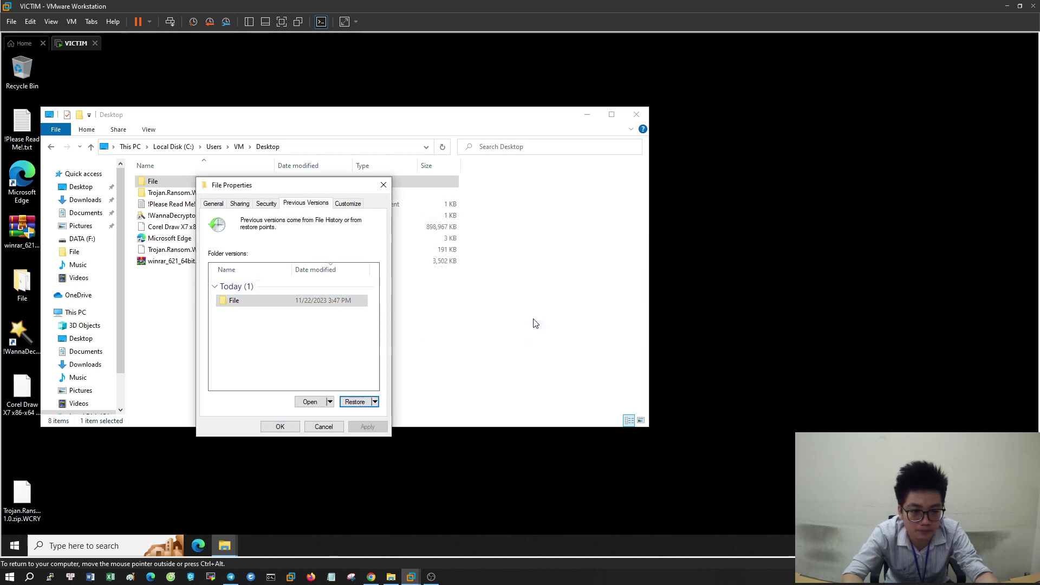
{"action": "left_click", "coordinate": [599, 296]}
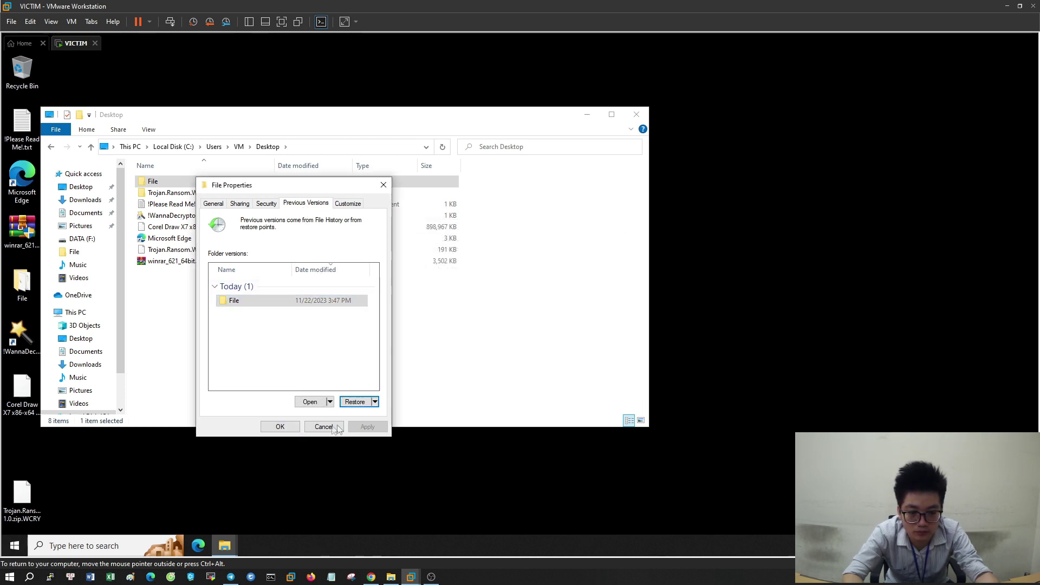
{"action": "left_click", "coordinate": [286, 427]}
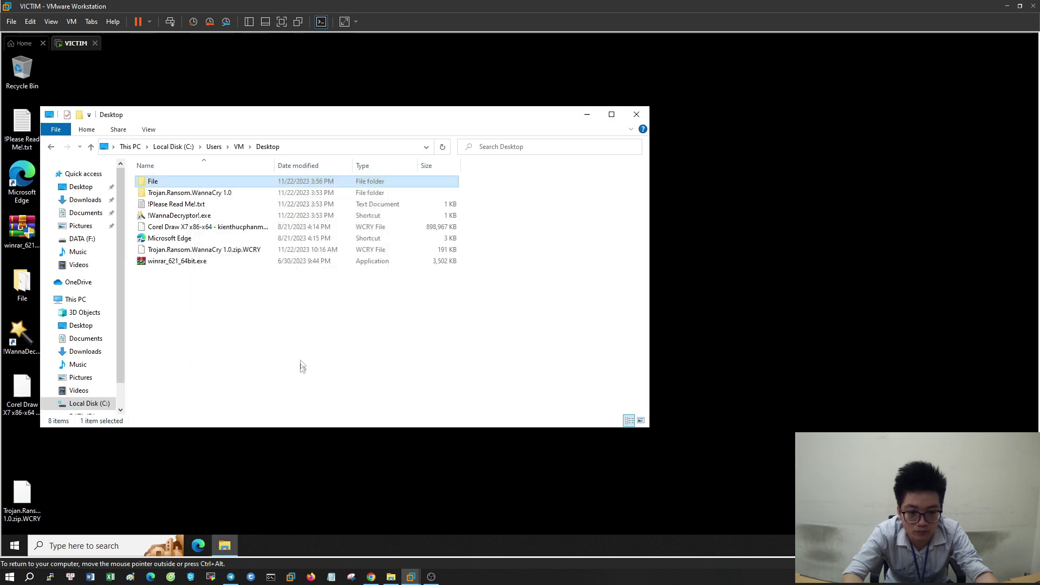
Sort the restored File folder by date modified and open veeam_backup_9_0_user_guide_vsphere_en.pdf in Microsoft Edge
{"action": "double_click", "coordinate": [197, 183]}
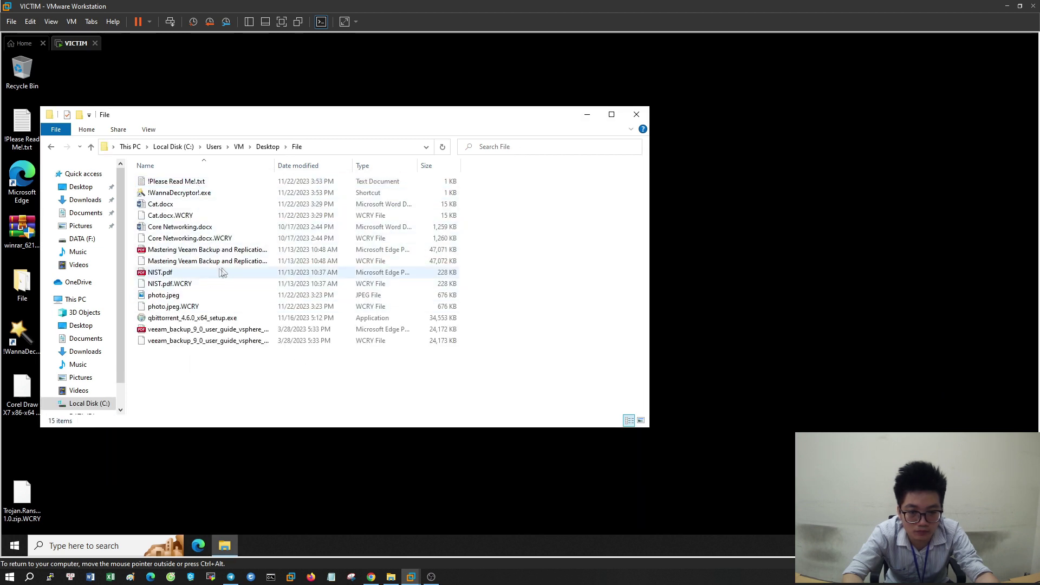
{"action": "left_click", "coordinate": [313, 169]}
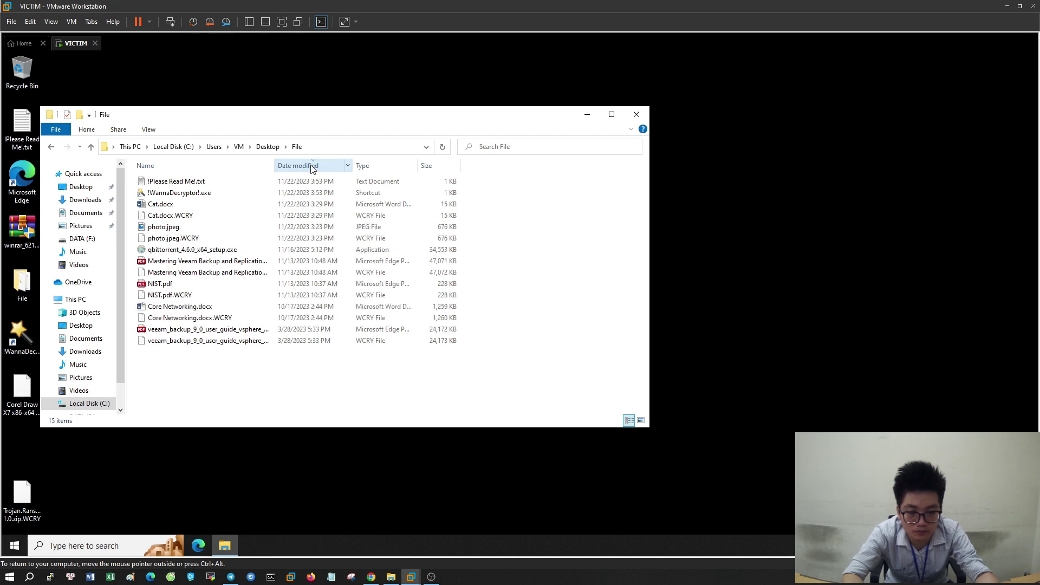
{"action": "double_click", "coordinate": [181, 330]}
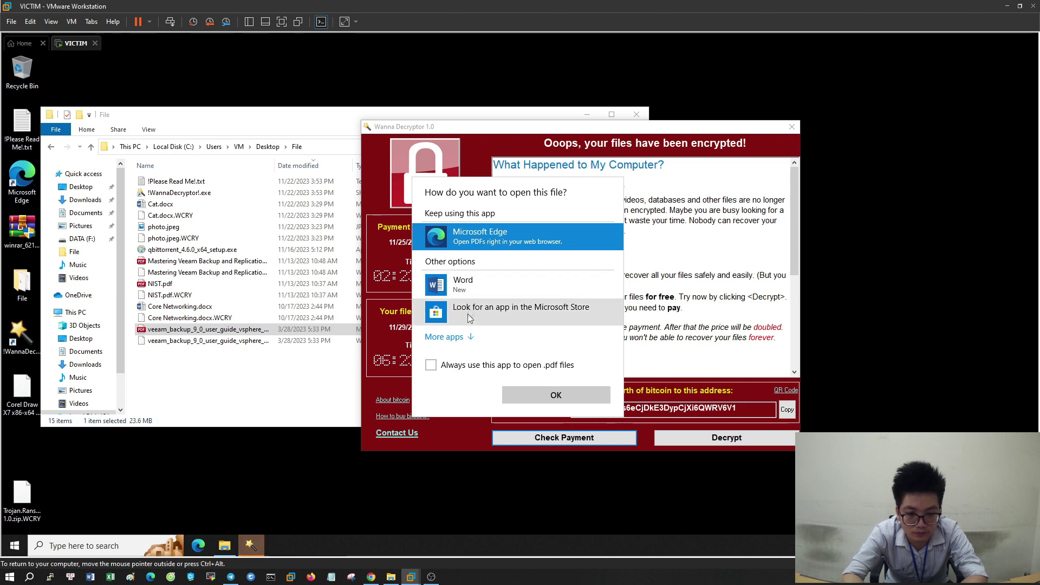
{"action": "left_click", "coordinate": [545, 396]}
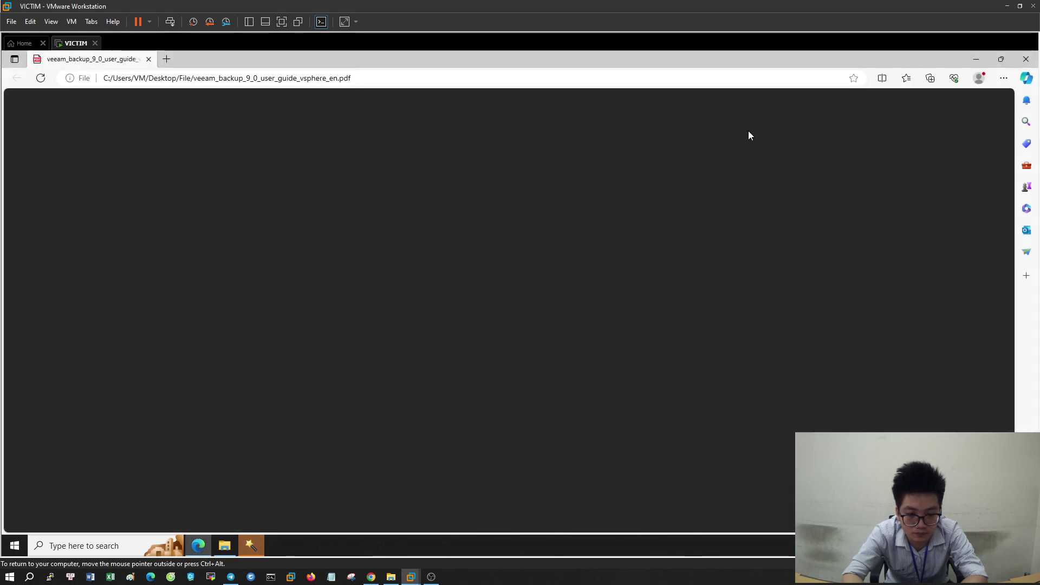
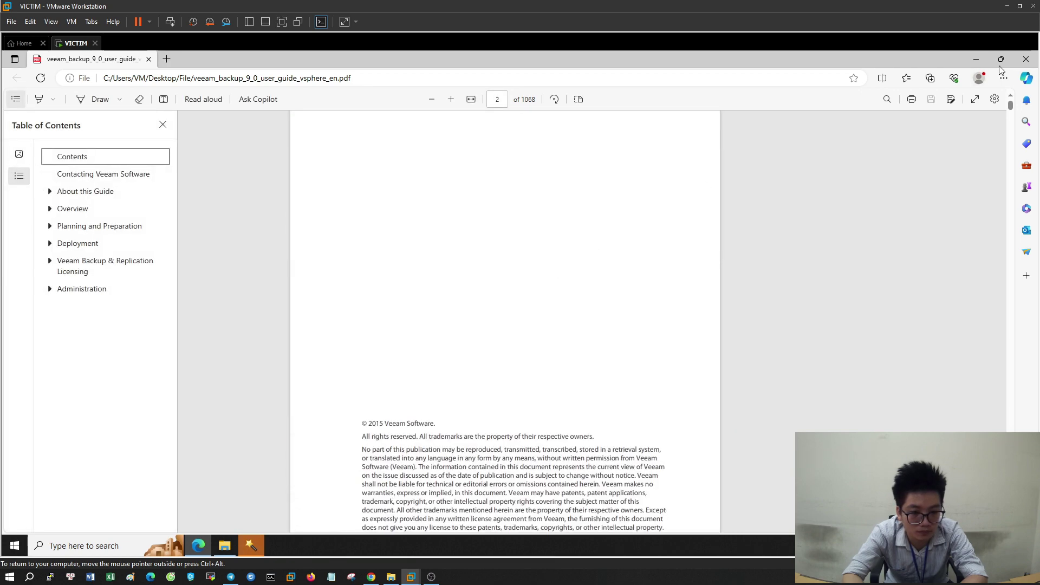
Close the veeam PDF in Edge and return to the File folder listing
{"action": "left_click", "coordinate": [1021, 63]}
{"action": "left_click", "coordinate": [791, 128]}
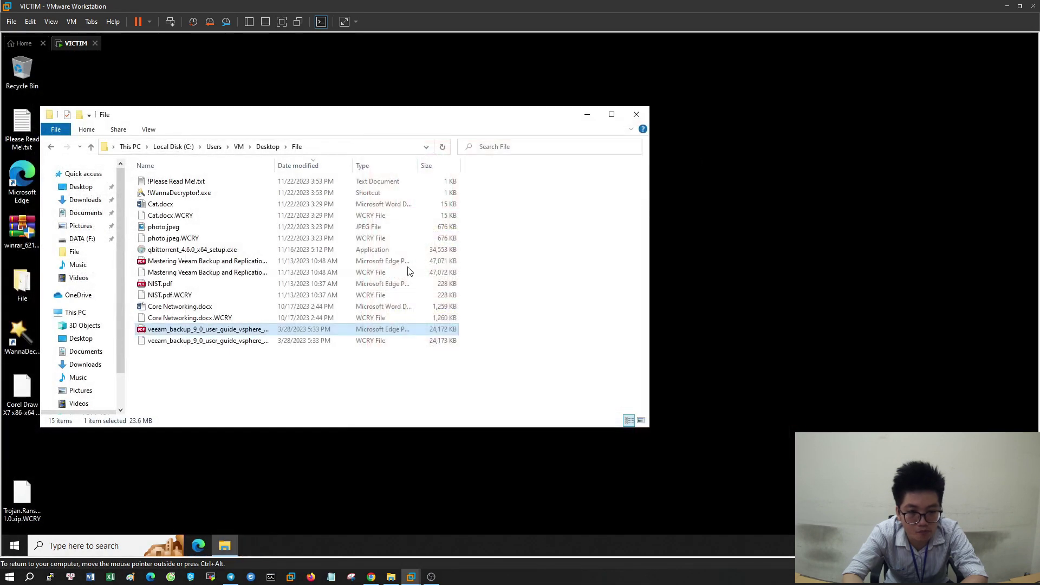
{"action": "left_click", "coordinate": [256, 374]}
Open Cat.docx in Word, confirm its cat text is readable, then close Word and the File folder
{"action": "double_click", "coordinate": [179, 206]}
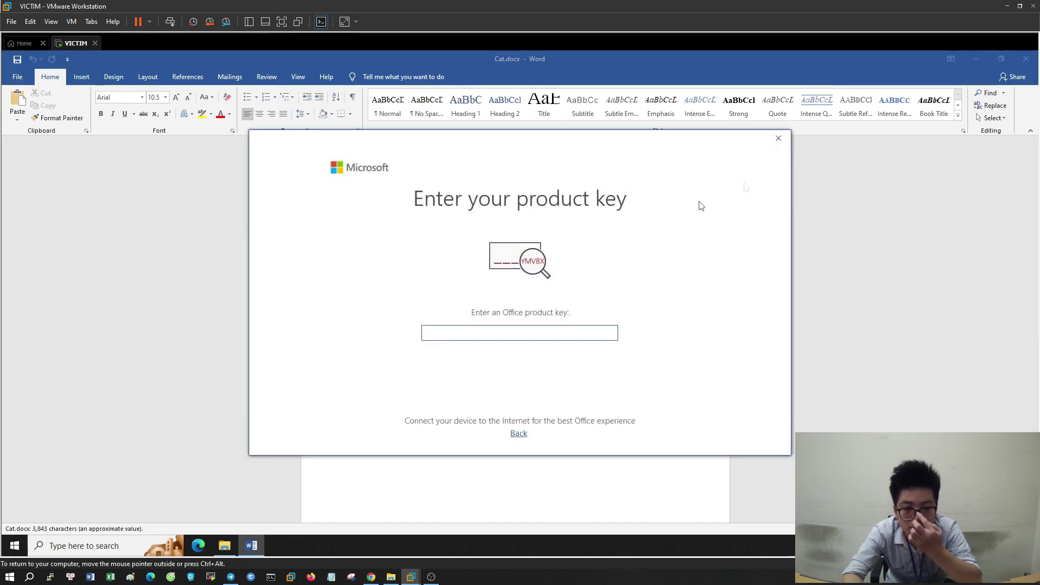
{"action": "left_click", "coordinate": [776, 139]}
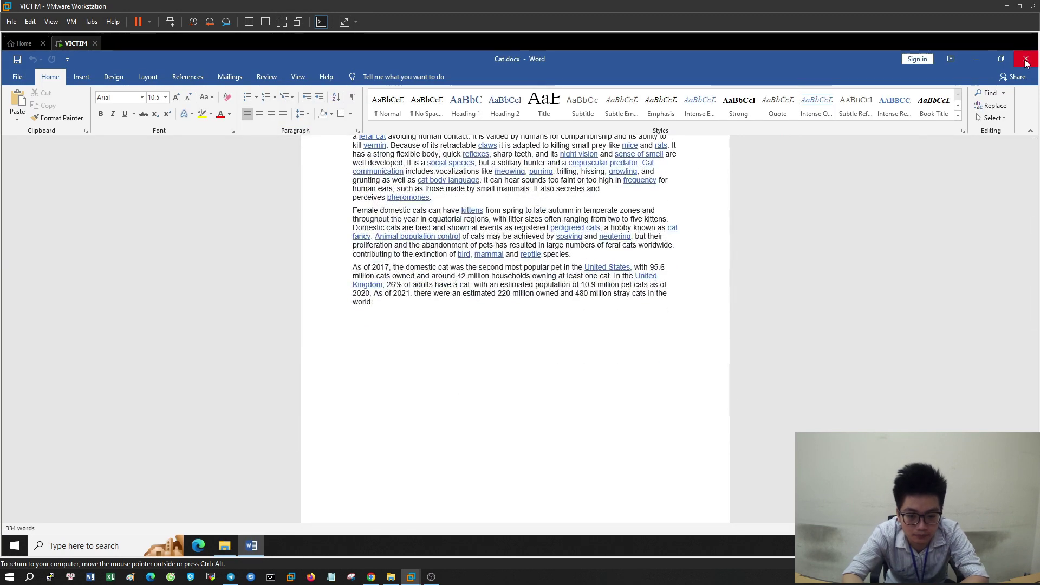
{"action": "left_click", "coordinate": [1025, 58]}
{"action": "left_click", "coordinate": [454, 341]}
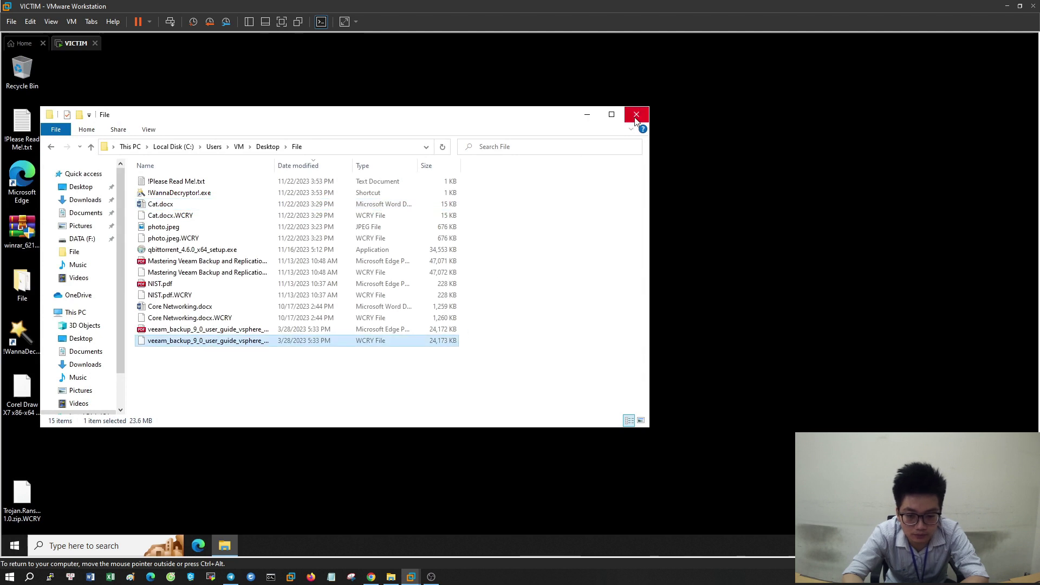
{"action": "left_click", "coordinate": [635, 115]}
Refresh the VM desktop twice
{"action": "right_click", "coordinate": [511, 260]}
{"action": "left_click", "coordinate": [531, 291]}
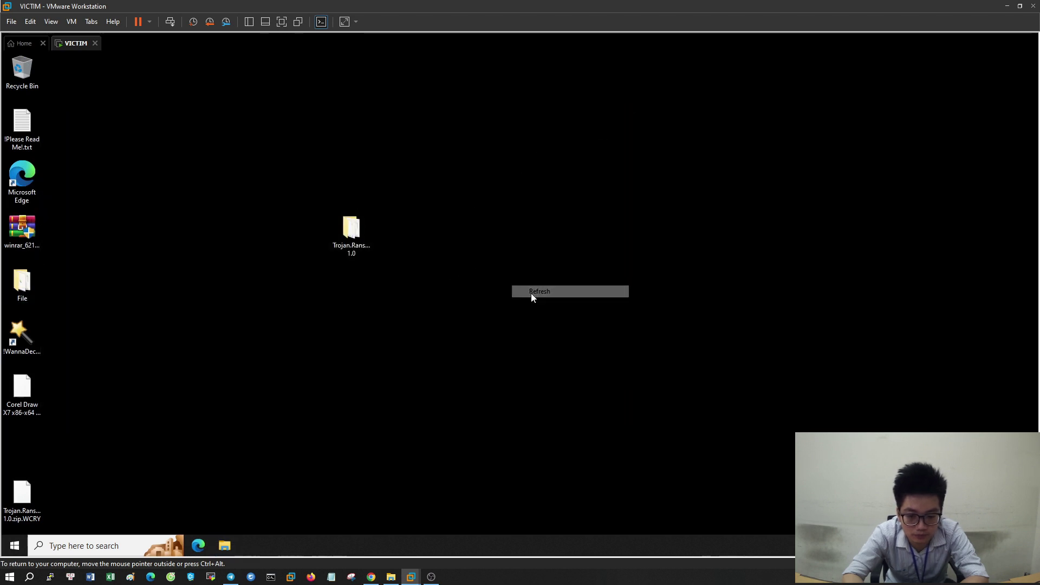
{"action": "right_click", "coordinate": [531, 292]}
{"action": "left_click", "coordinate": [547, 324]}
Browse This PC and Local Disk (C:) in a new Explorer window, then close it
{"action": "left_click", "coordinate": [231, 545]}
{"action": "left_click", "coordinate": [71, 313]}
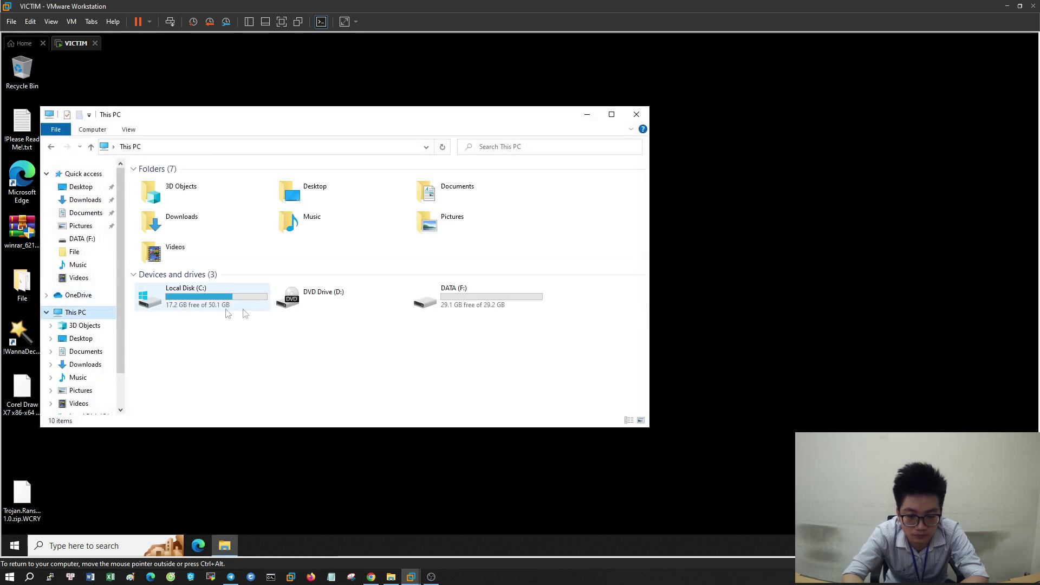
{"action": "left_click", "coordinate": [224, 295]}
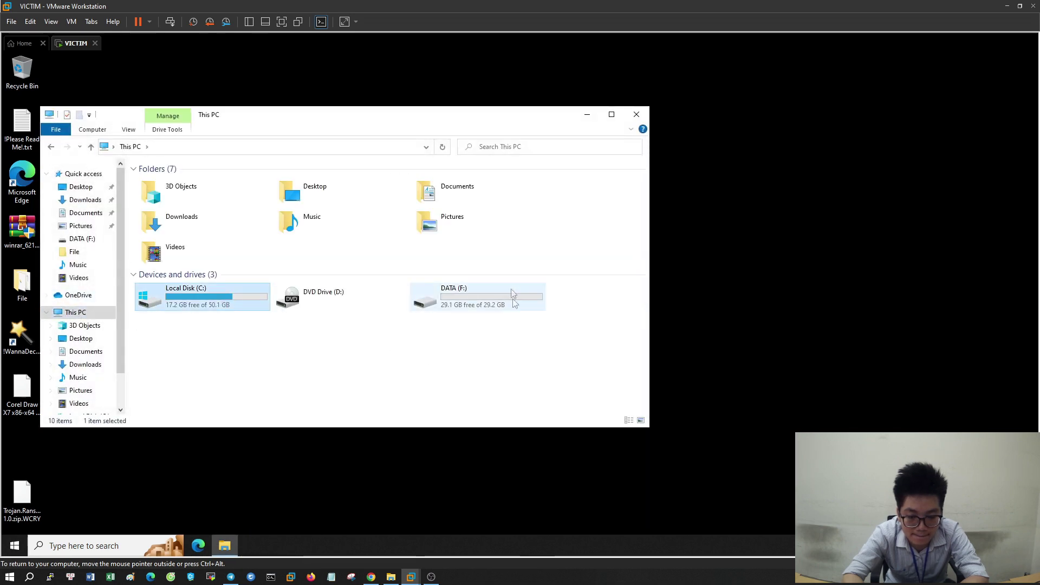
{"action": "double_click", "coordinate": [201, 294]}
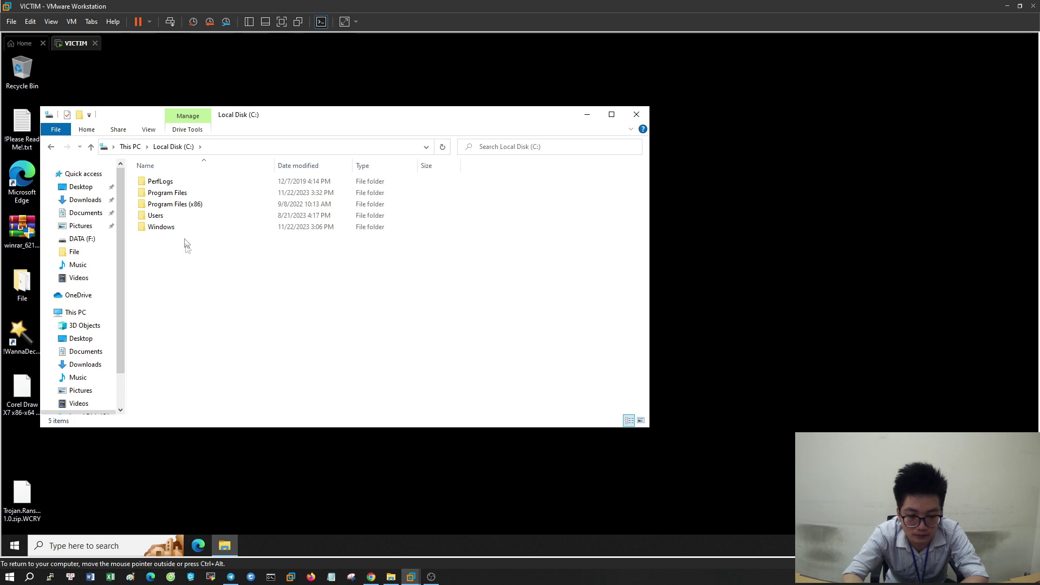
{"action": "left_click", "coordinate": [636, 114]}
{"action": "right_click", "coordinate": [611, 204]}
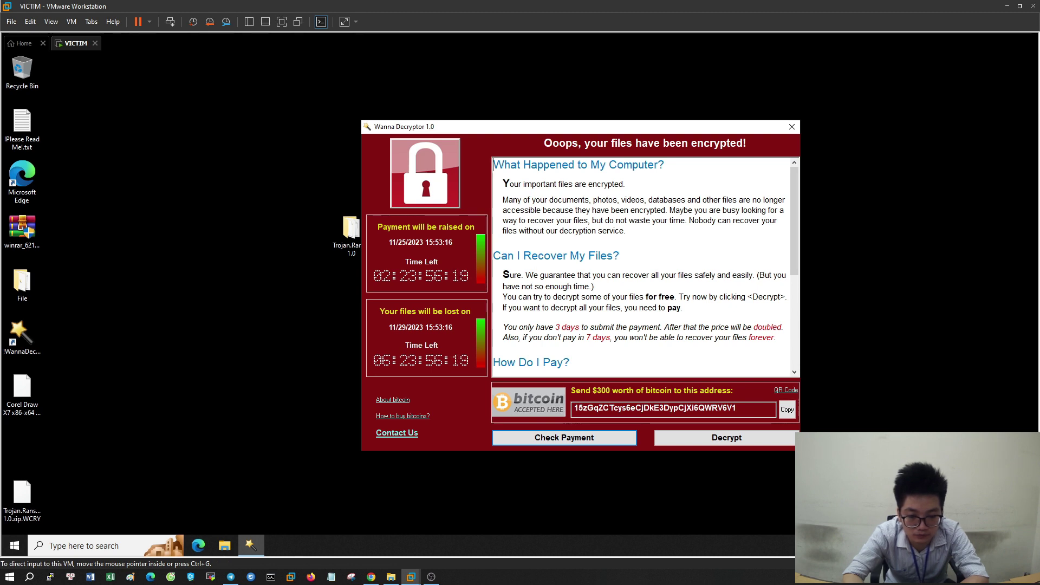
Revert the VICTIM VM to the 'chua cai gi' snapshot and confirm the restore
{"action": "left_click", "coordinate": [201, 252]}
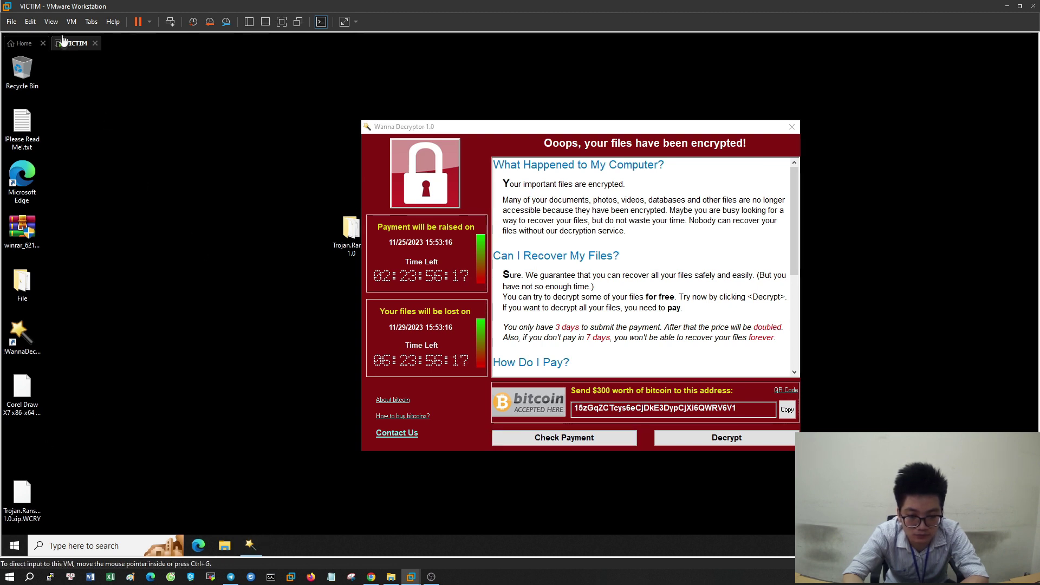
{"action": "left_click", "coordinate": [71, 21]}
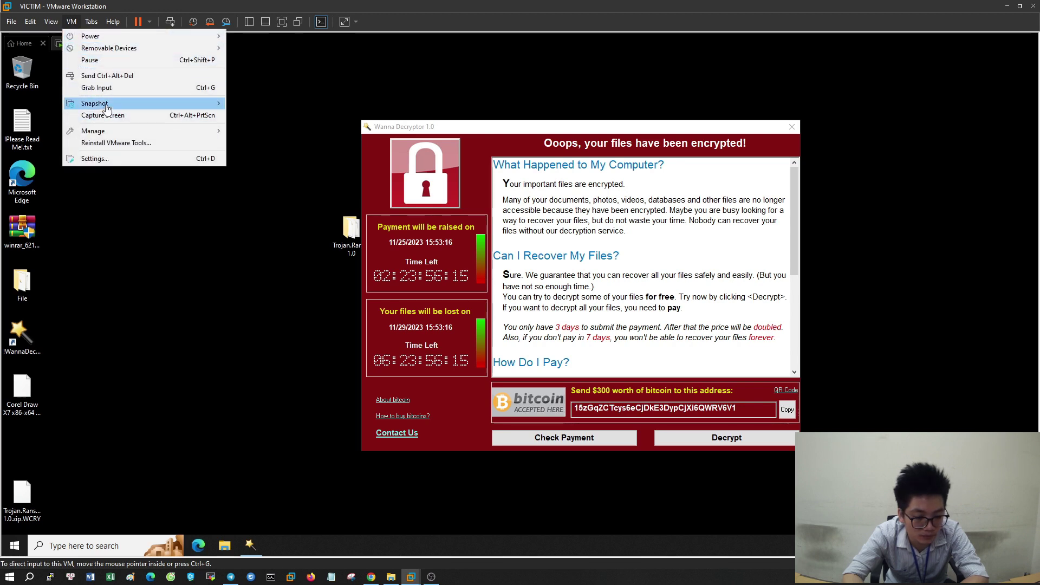
{"action": "mouse_move", "coordinate": [100, 103]}
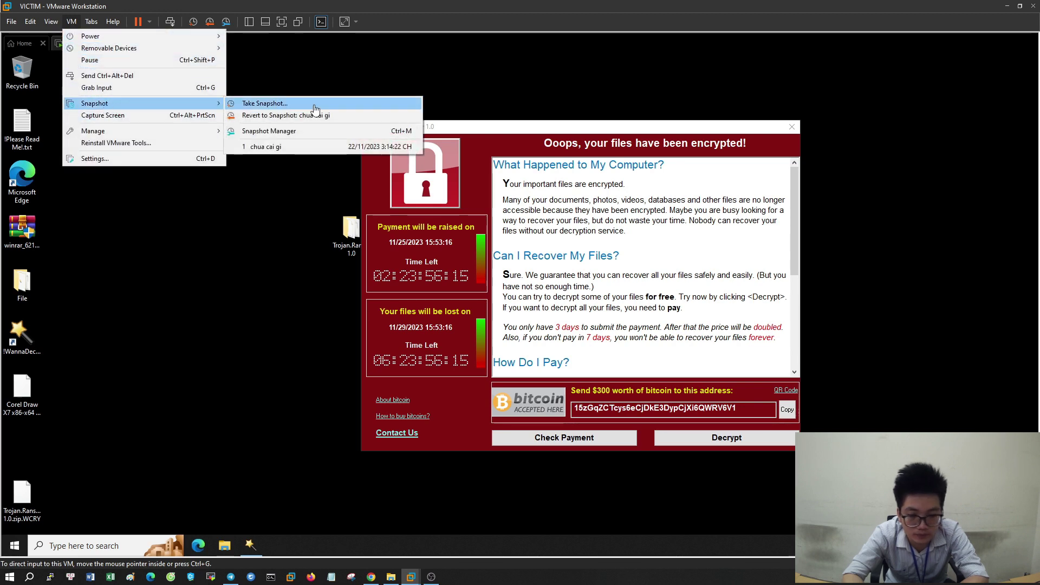
{"action": "left_click", "coordinate": [307, 149]}
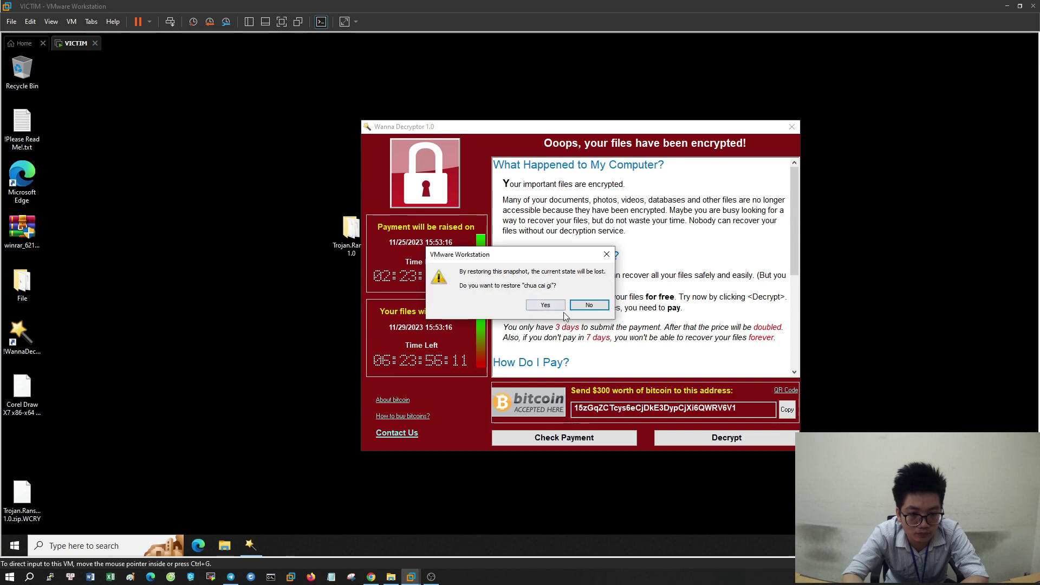
{"action": "left_click", "coordinate": [545, 304]}
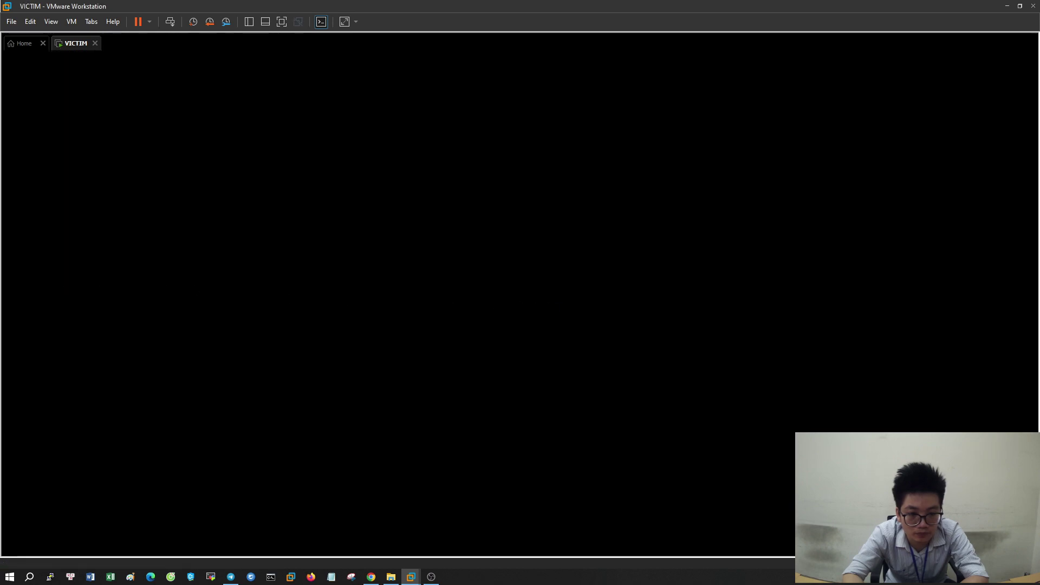